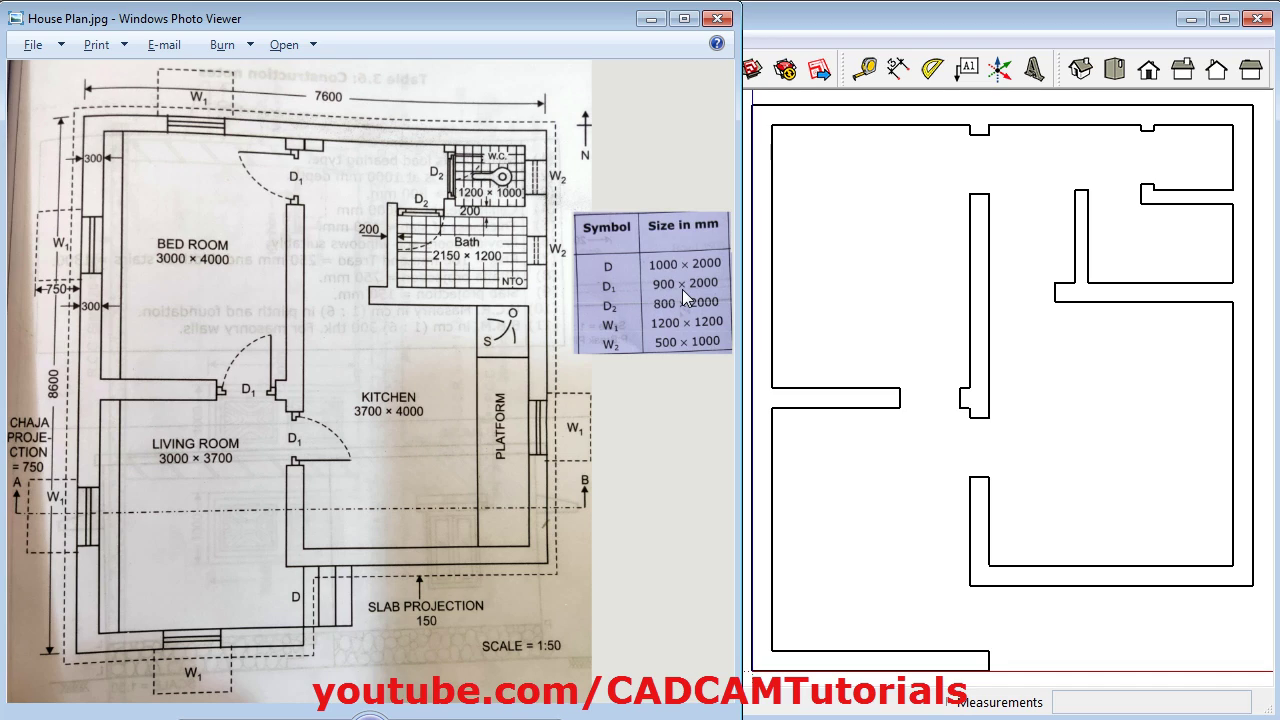
Step: Bring the SketchUp floor plan forward and zoom in on the doorway gap between the walls
{"action": "left_click", "coordinate": [1062, 460]}
{"action": "scroll", "coordinate": [1090, 449], "scroll_direction": "up", "scroll_amount": 5}
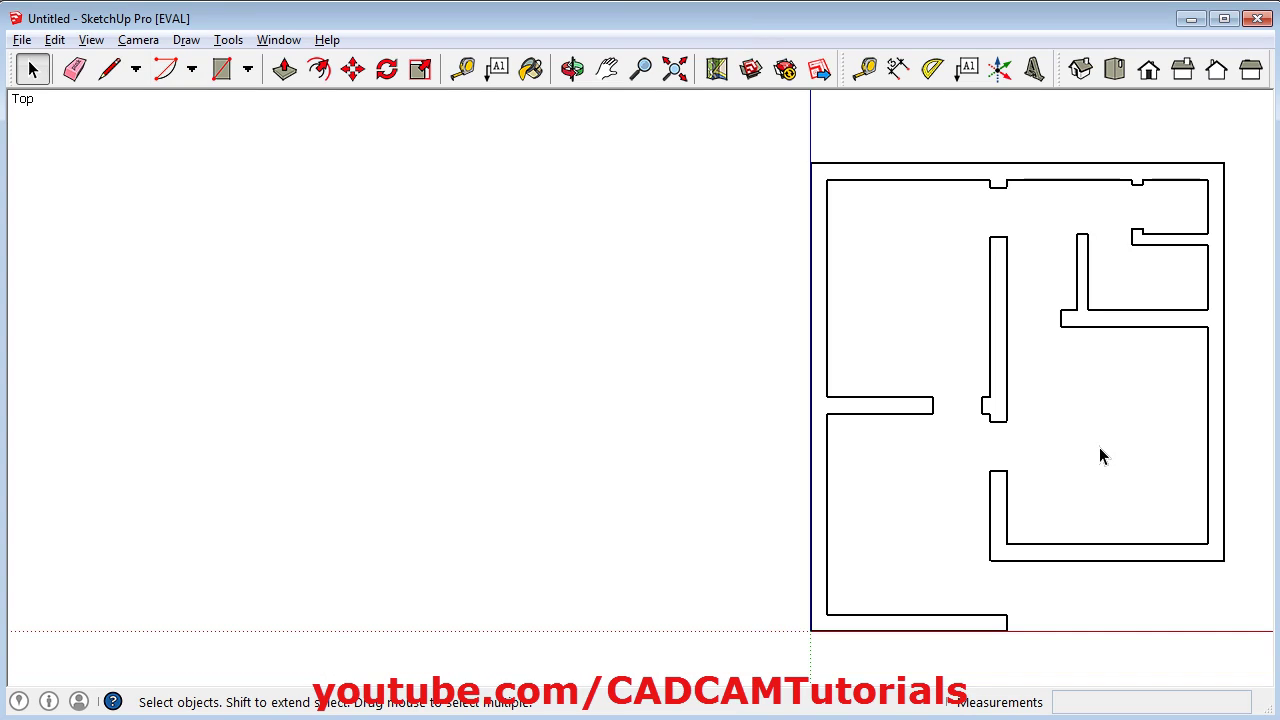
{"action": "scroll", "coordinate": [1078, 443], "scroll_direction": "up", "scroll_amount": 5}
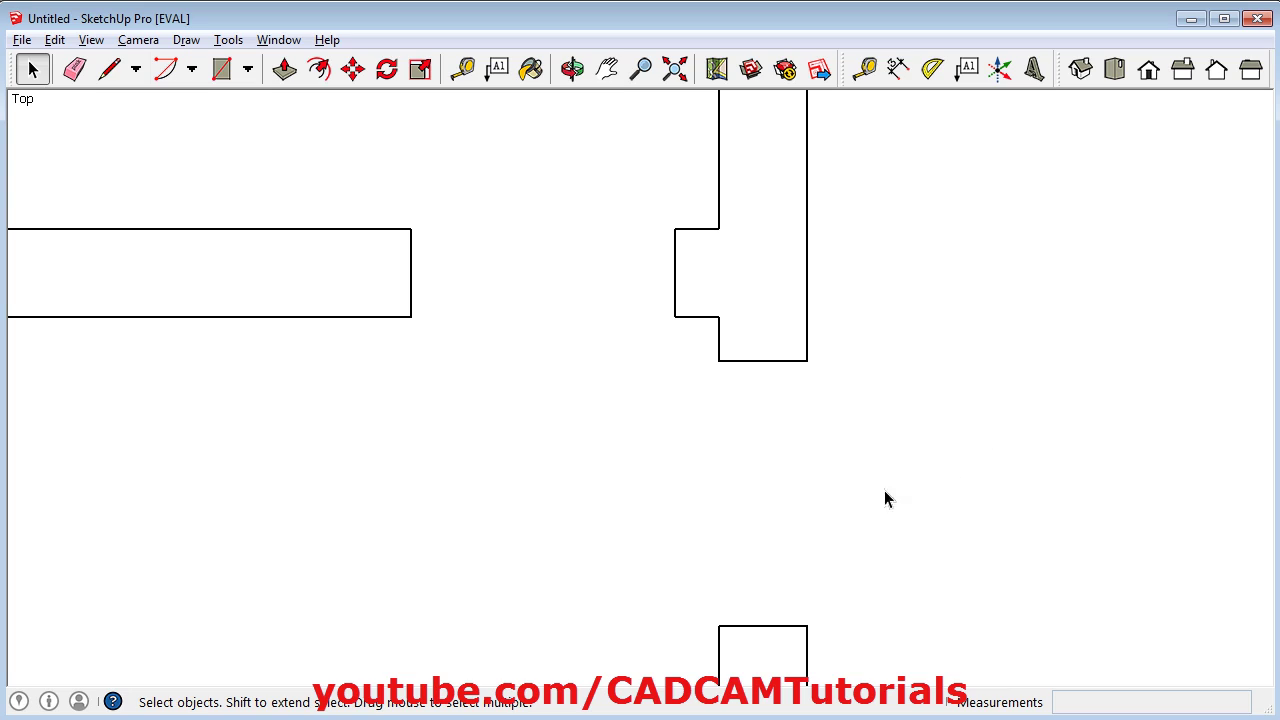
Step: Draw a 900 × 25 mm door-leaf rectangle from the wall end across the doorway
{"action": "left_click", "coordinate": [222, 69]}
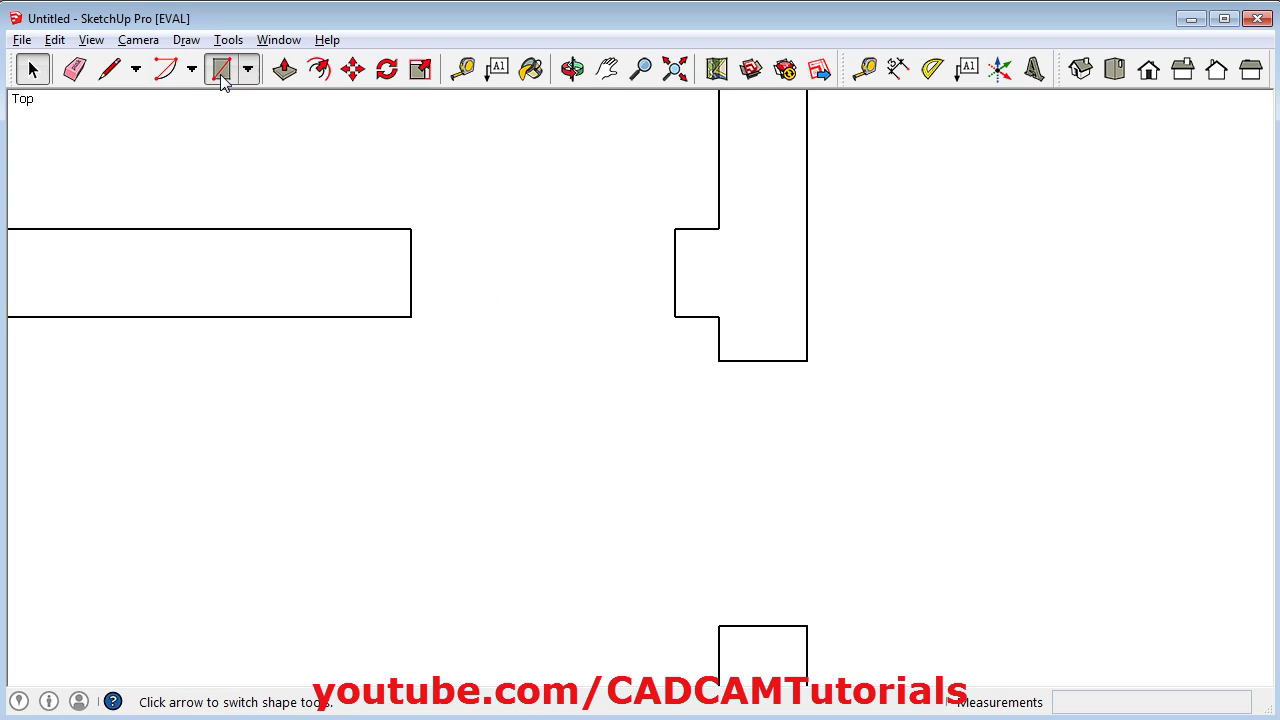
{"action": "left_click", "coordinate": [807, 625]}
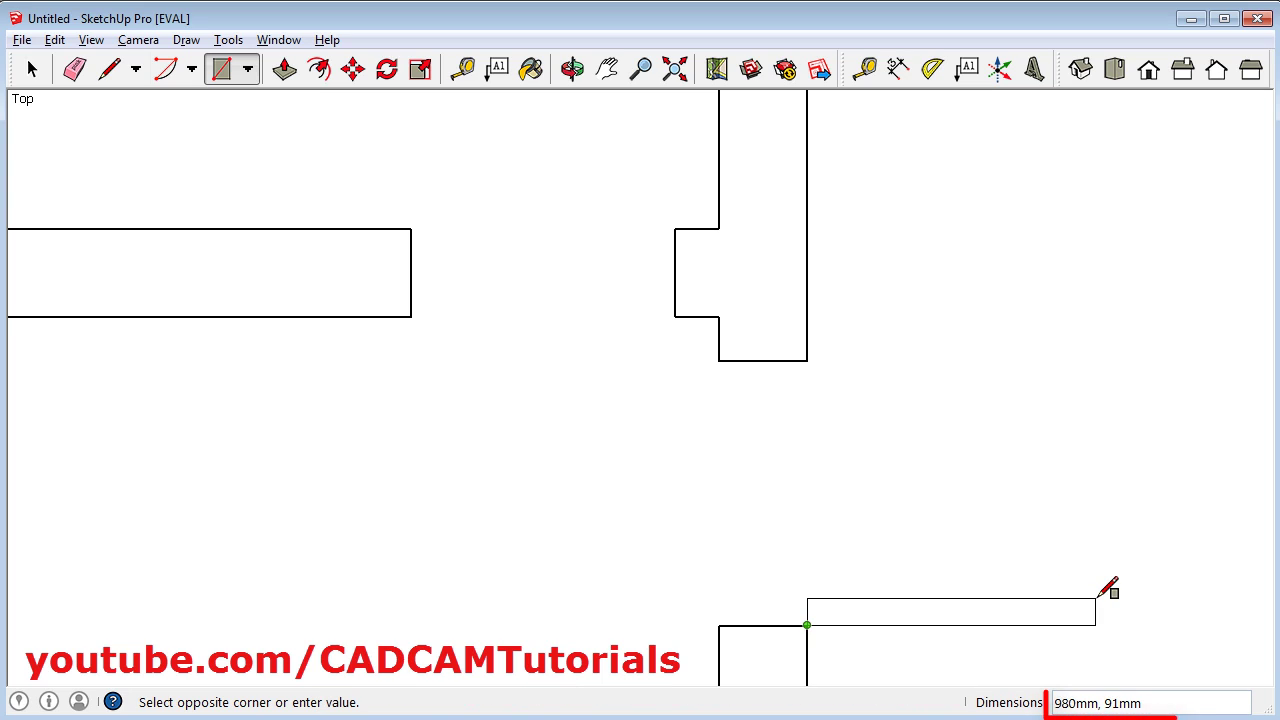
{"action": "type", "text": "900,25"}
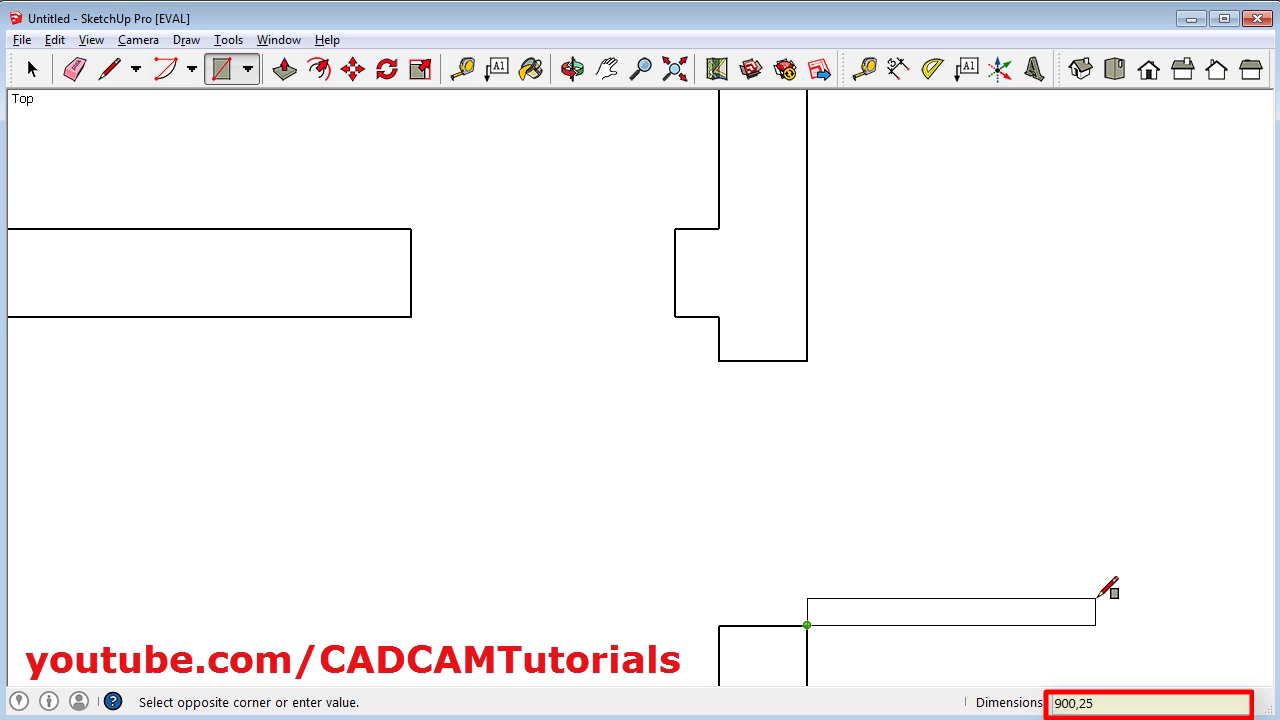
{"action": "key", "text": "Return"}
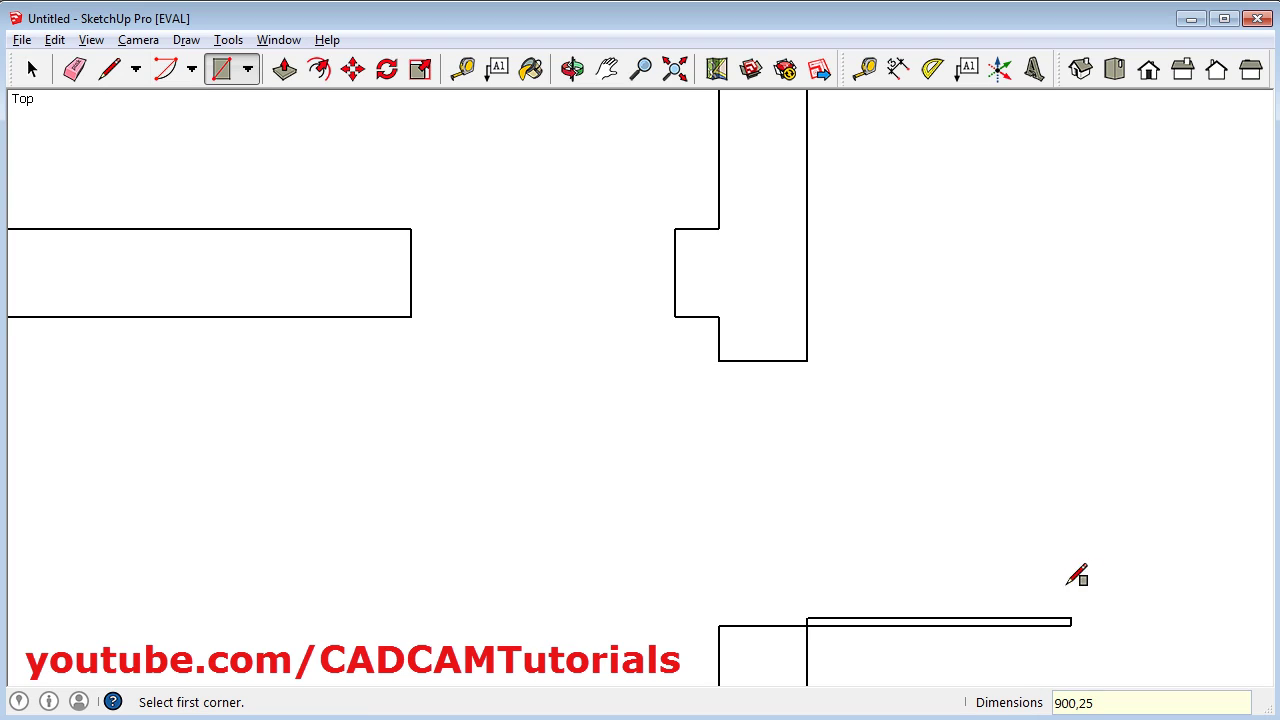
{"action": "scroll", "coordinate": [1066, 664], "scroll_direction": "up", "scroll_amount": 2}
{"action": "scroll", "coordinate": [1066, 664], "scroll_direction": "up", "scroll_amount": 1}
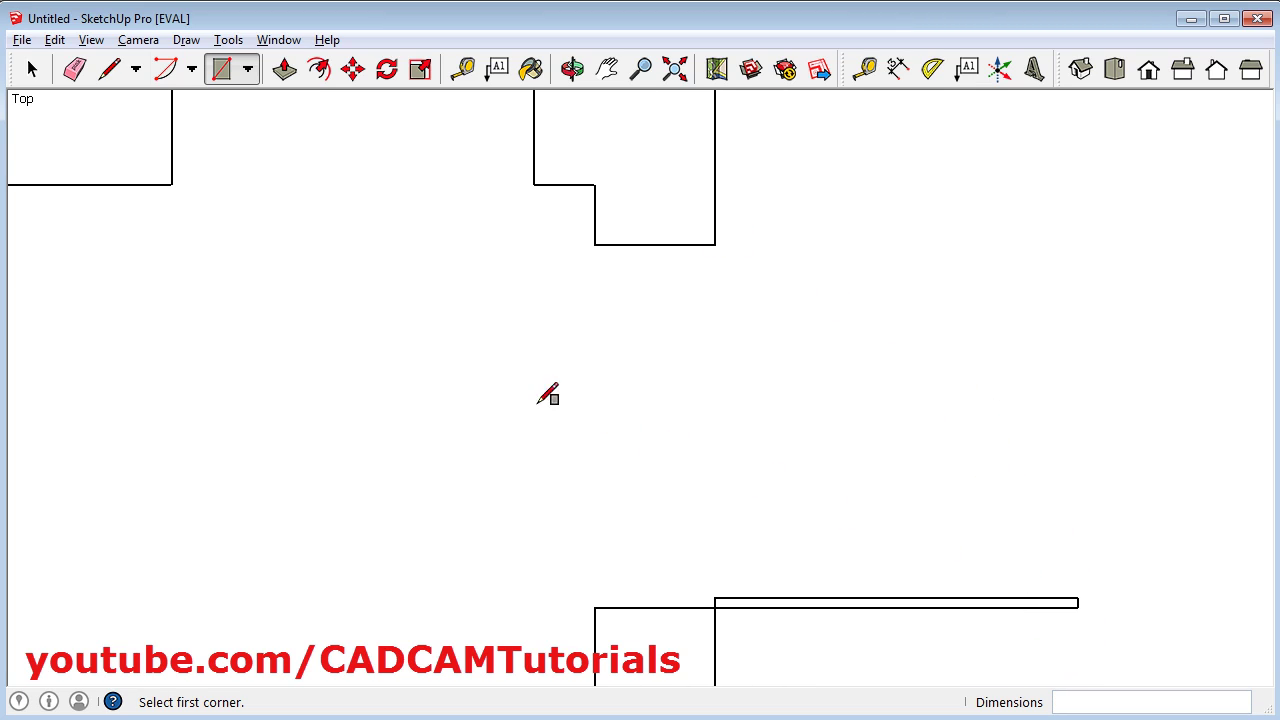
Step: Draw a 900 mm, 90° swing arc centred on the hinge, from the wall corner to the leaf tip
{"action": "left_click", "coordinate": [192, 70]}
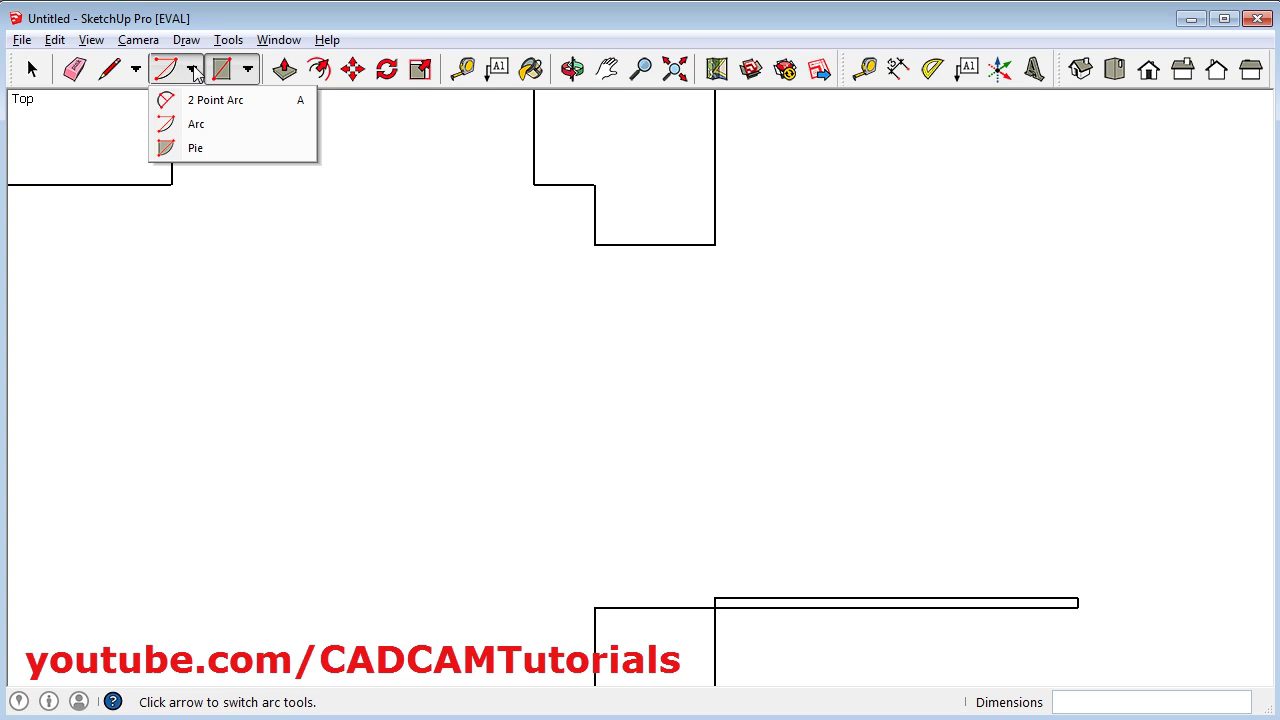
{"action": "left_click", "coordinate": [211, 131]}
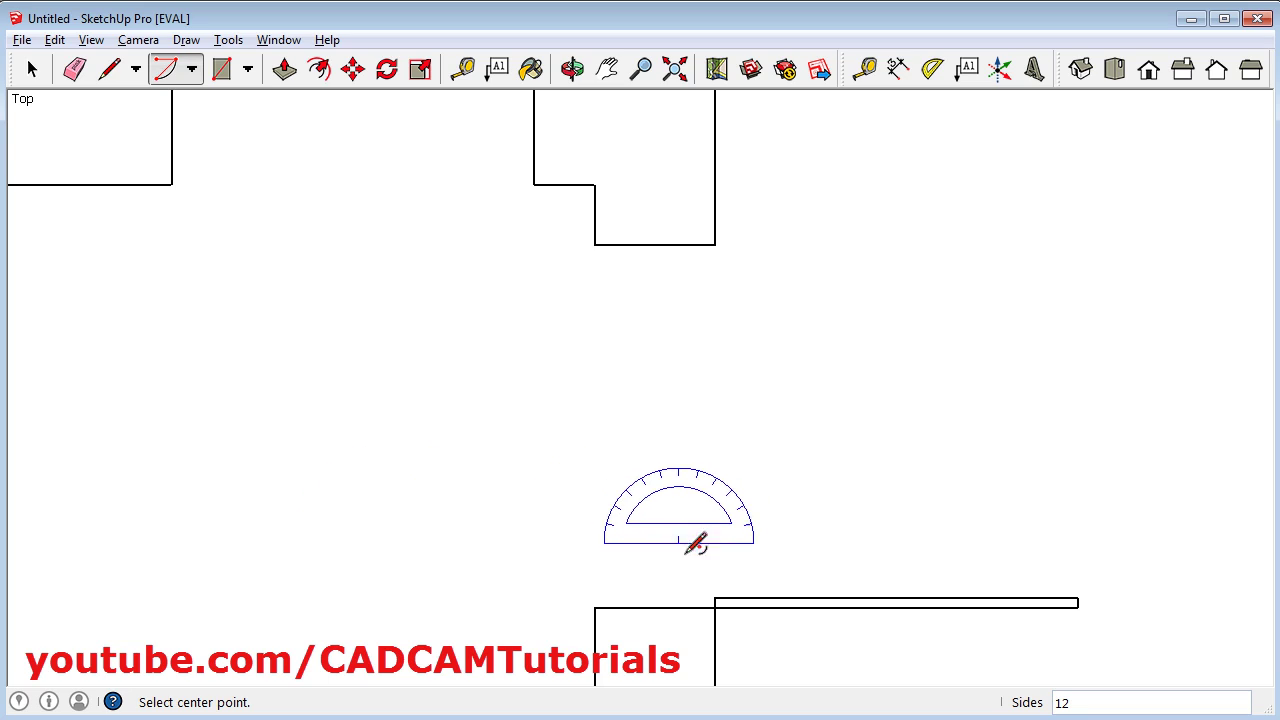
{"action": "left_click", "coordinate": [715, 605]}
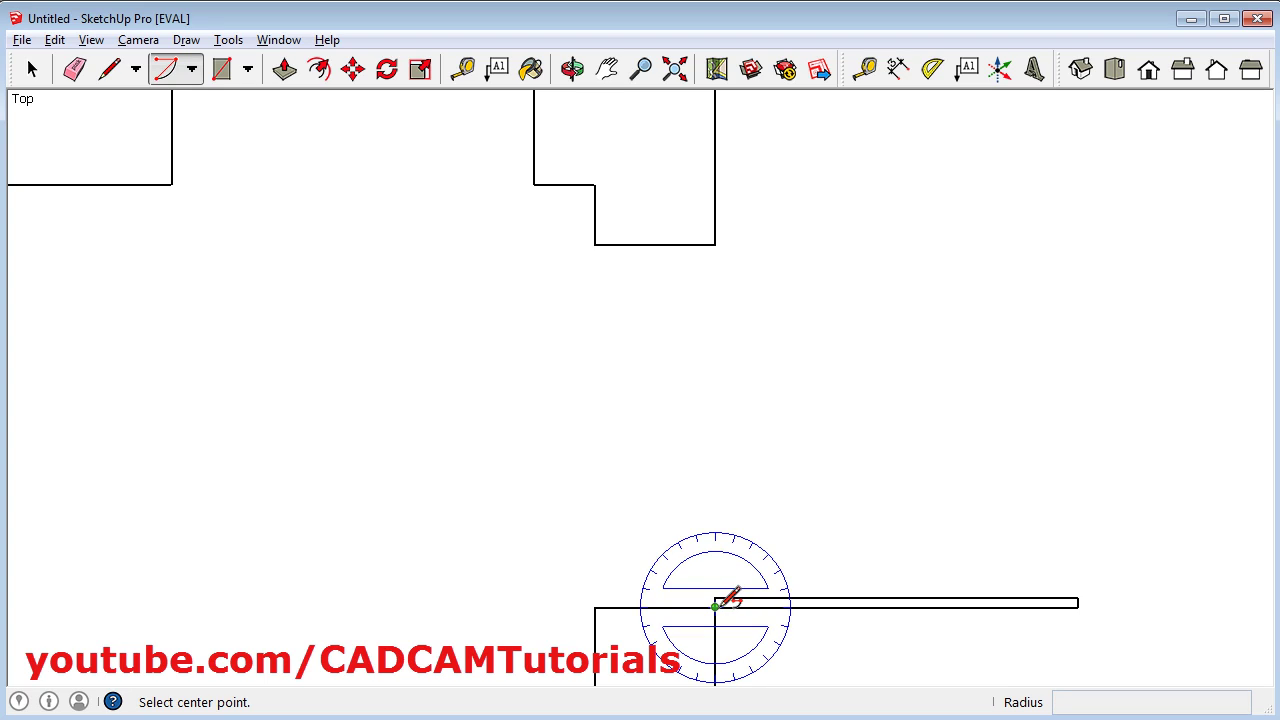
{"action": "left_click", "coordinate": [715, 605]}
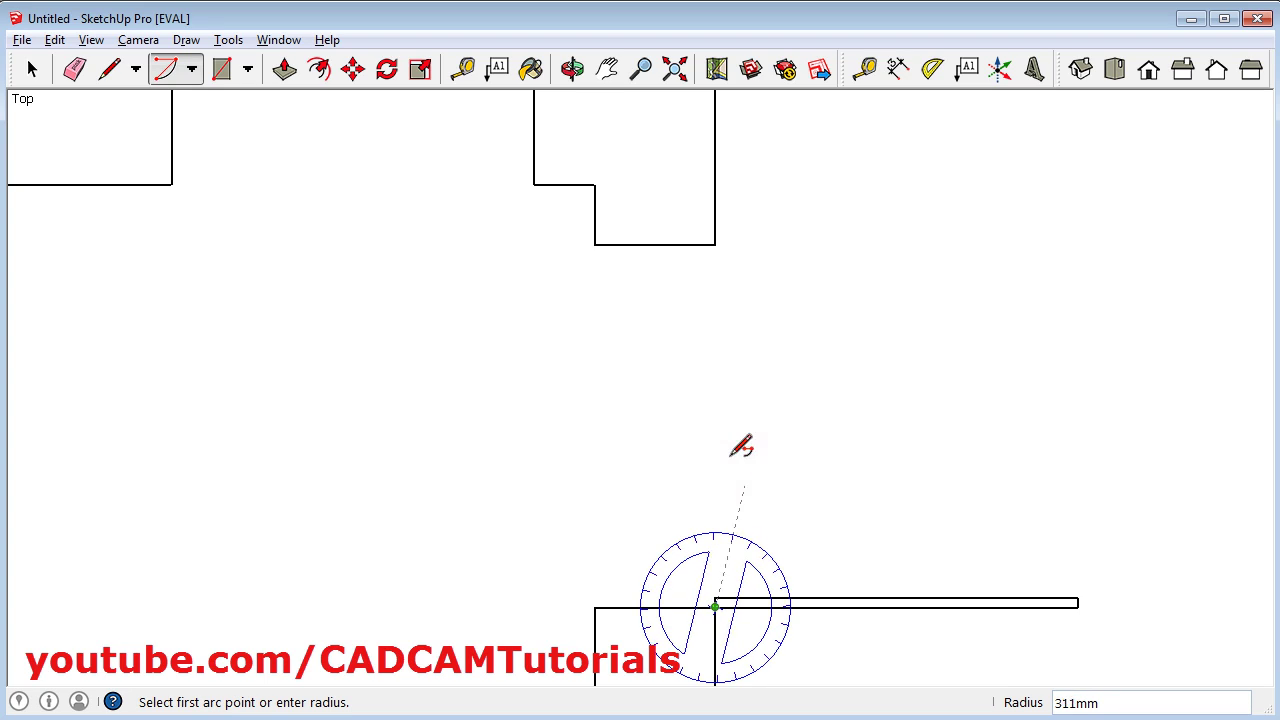
{"action": "left_click", "coordinate": [715, 244]}
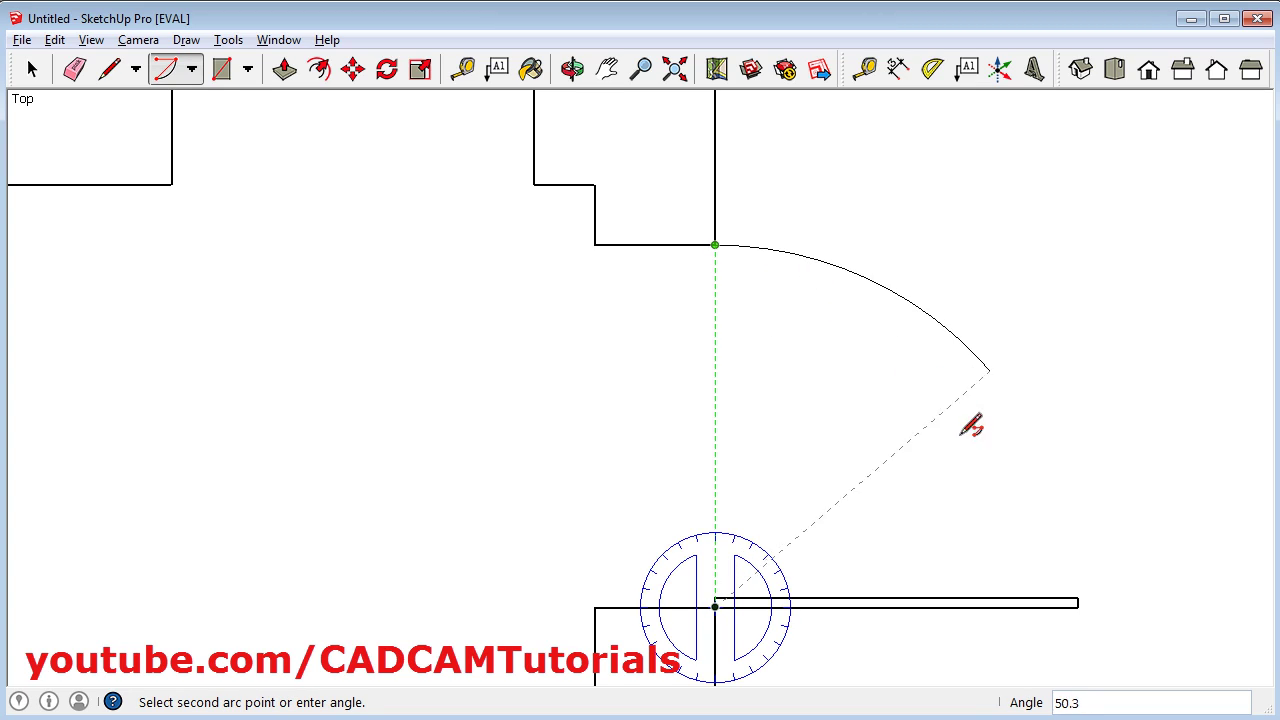
{"action": "left_click", "coordinate": [1077, 606]}
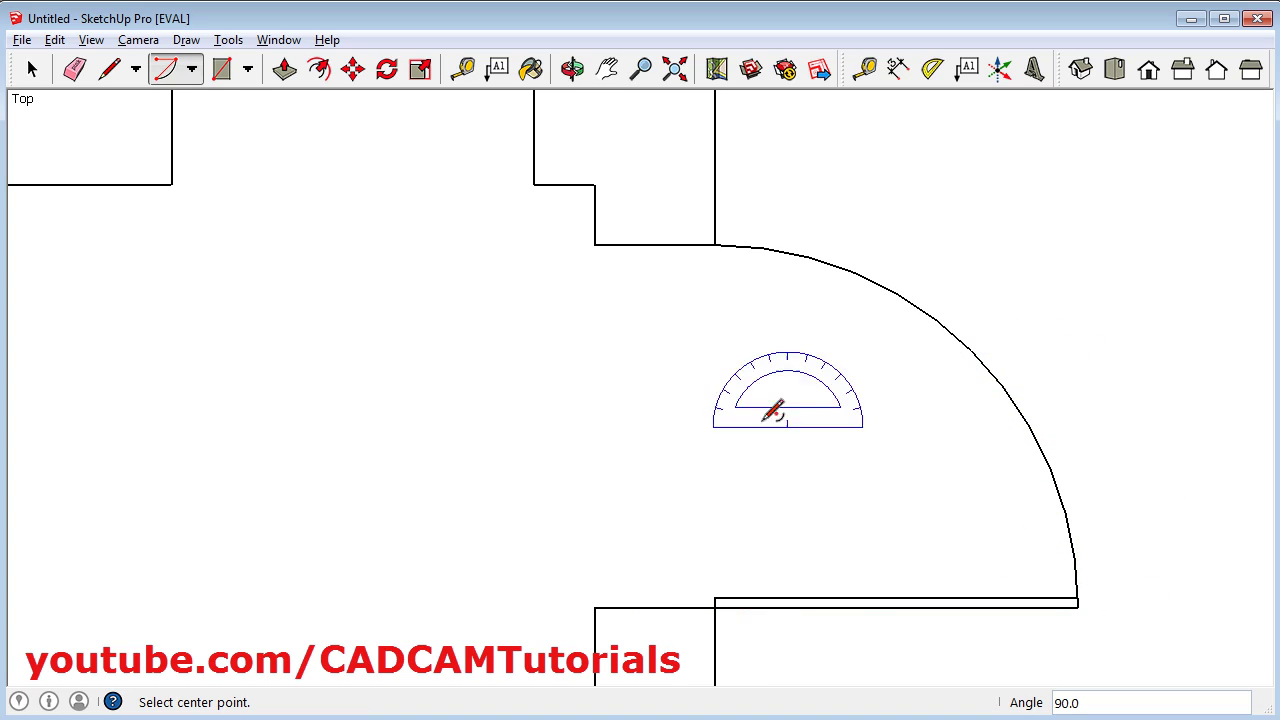
{"action": "left_click", "coordinate": [32, 68]}
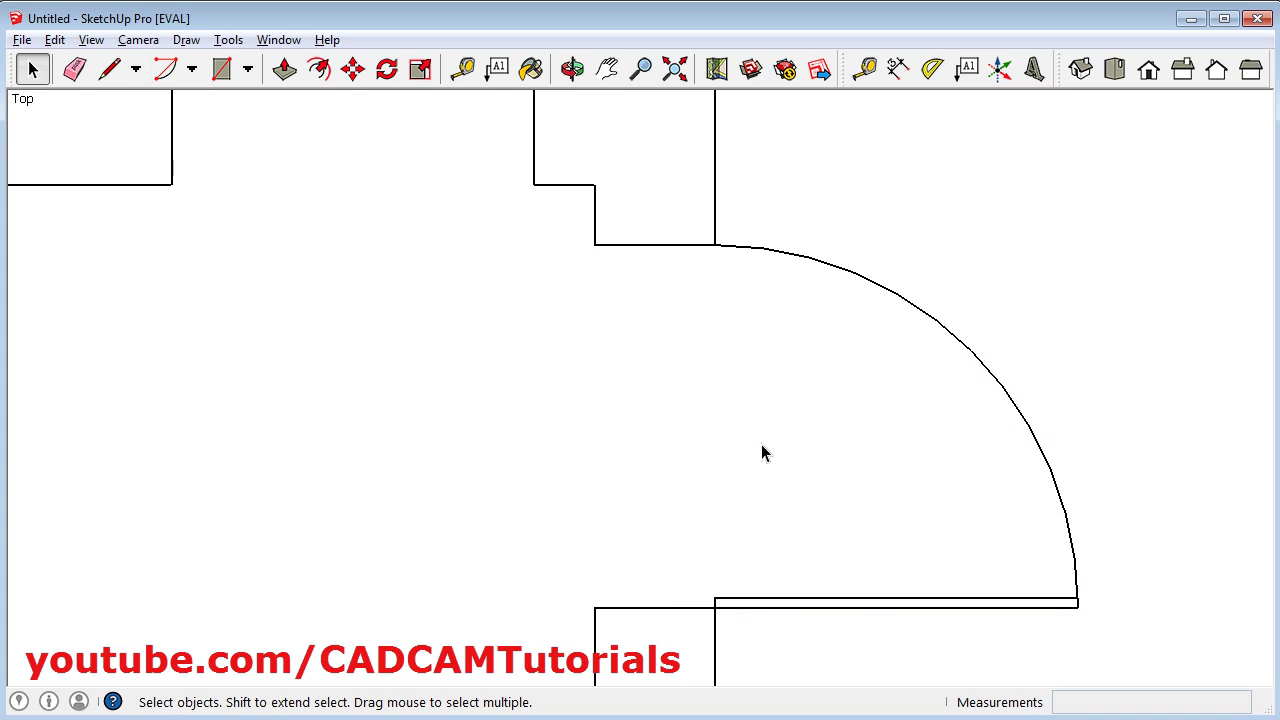
{"action": "scroll", "coordinate": [858, 498], "scroll_direction": "up", "scroll_amount": 2}
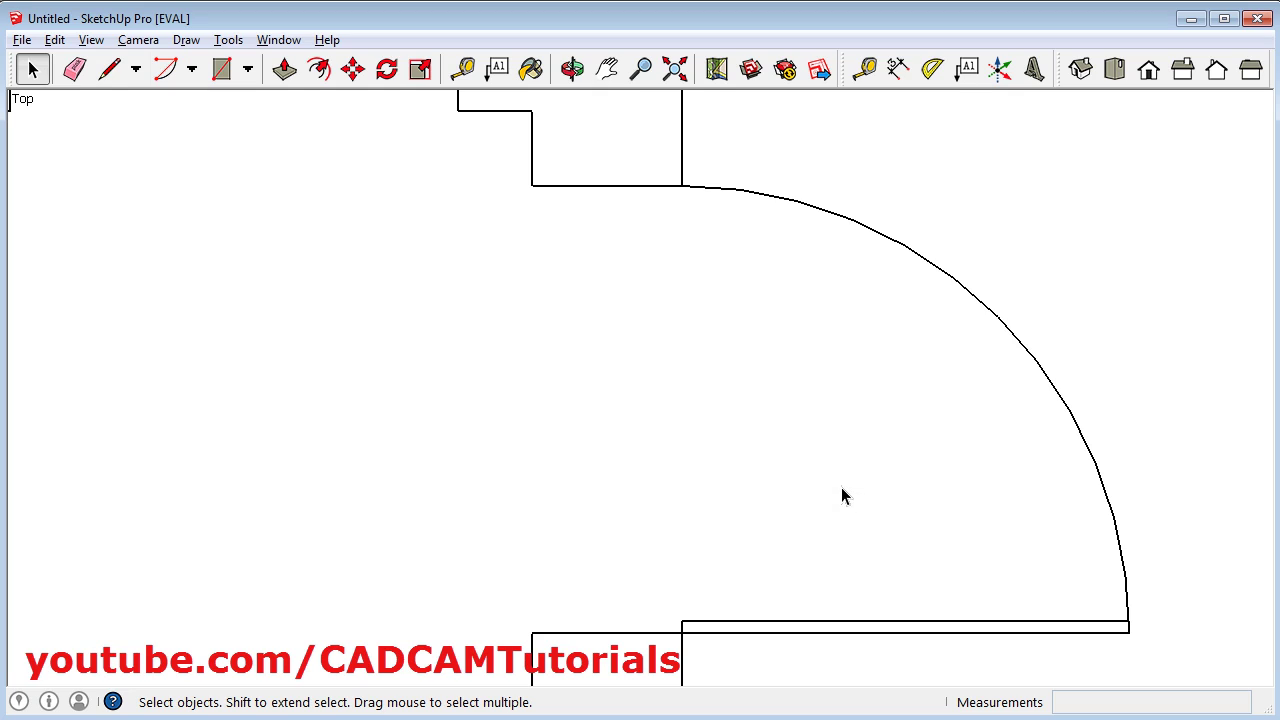
{"action": "key", "text": "alt+Tab"}
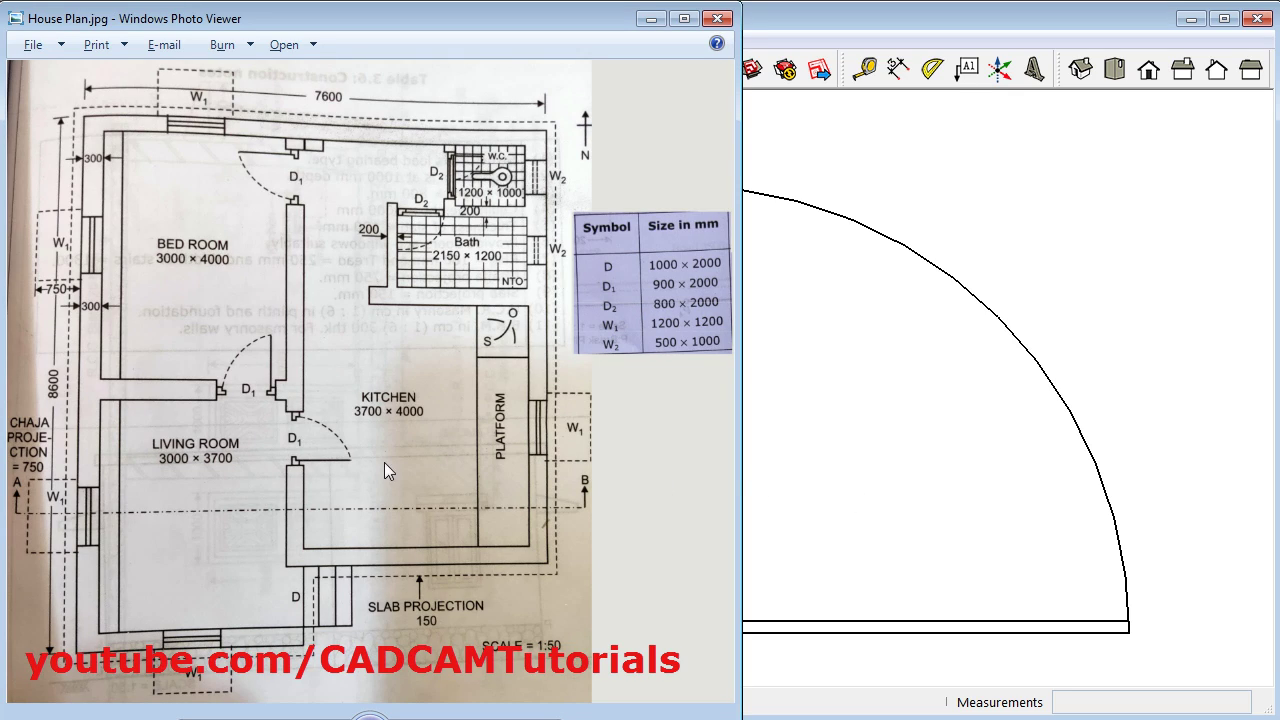
Step: Check the door sizes on the House Plan reference image, then return to the SketchUp drawing
{"action": "key", "text": "alt+Tab"}
{"action": "scroll", "coordinate": [878, 497], "scroll_direction": "down", "scroll_amount": 2}
{"action": "key", "text": "alt+Tab"}
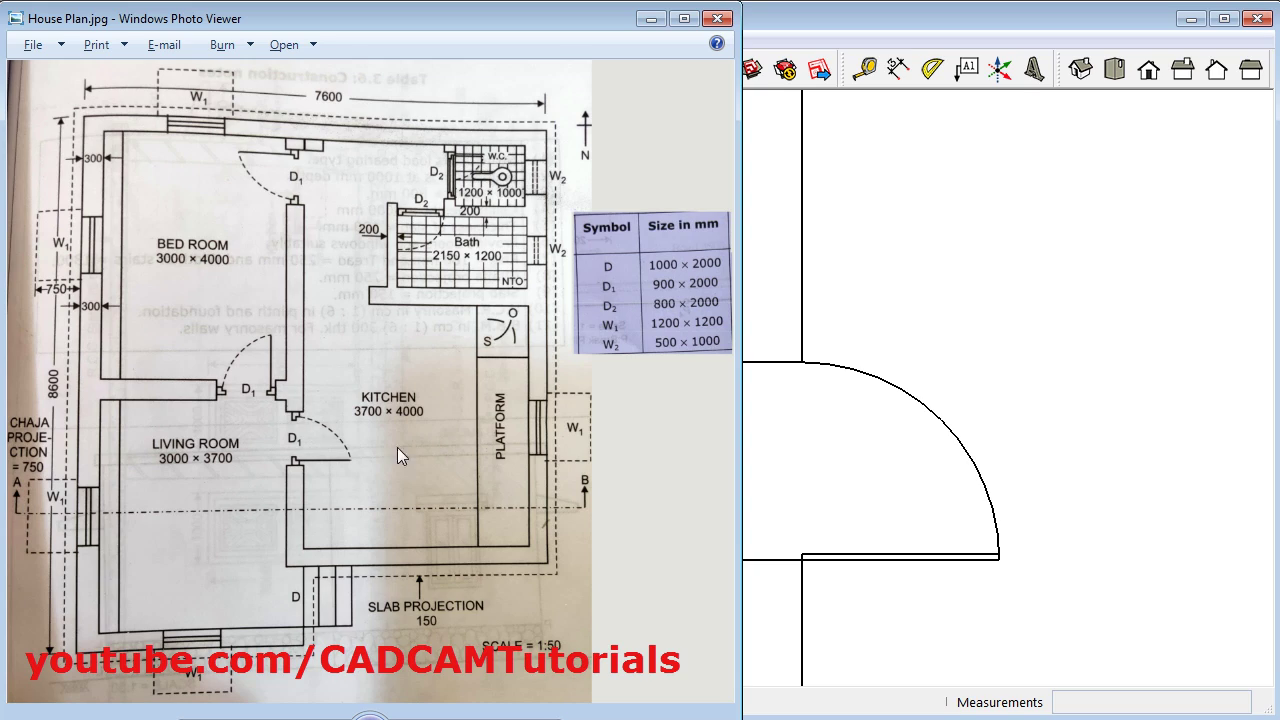
{"action": "left_click", "coordinate": [1116, 478]}
{"action": "scroll", "coordinate": [899, 490], "scroll_direction": "up", "scroll_amount": 2}
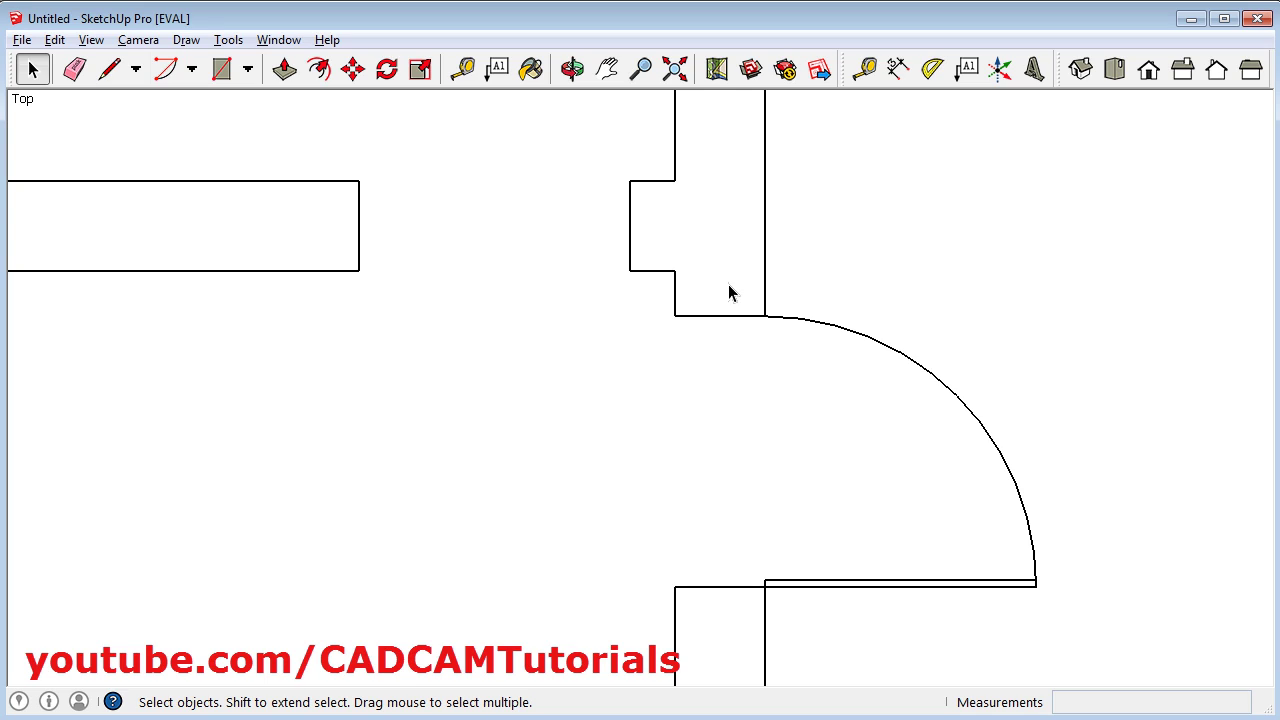
Step: Make the door leaf and its swing arc into one group and select that door group
{"action": "left_click_drag", "start_coordinate": [783, 396], "coordinate": [1077, 631]}
{"action": "right_click", "coordinate": [908, 586]}
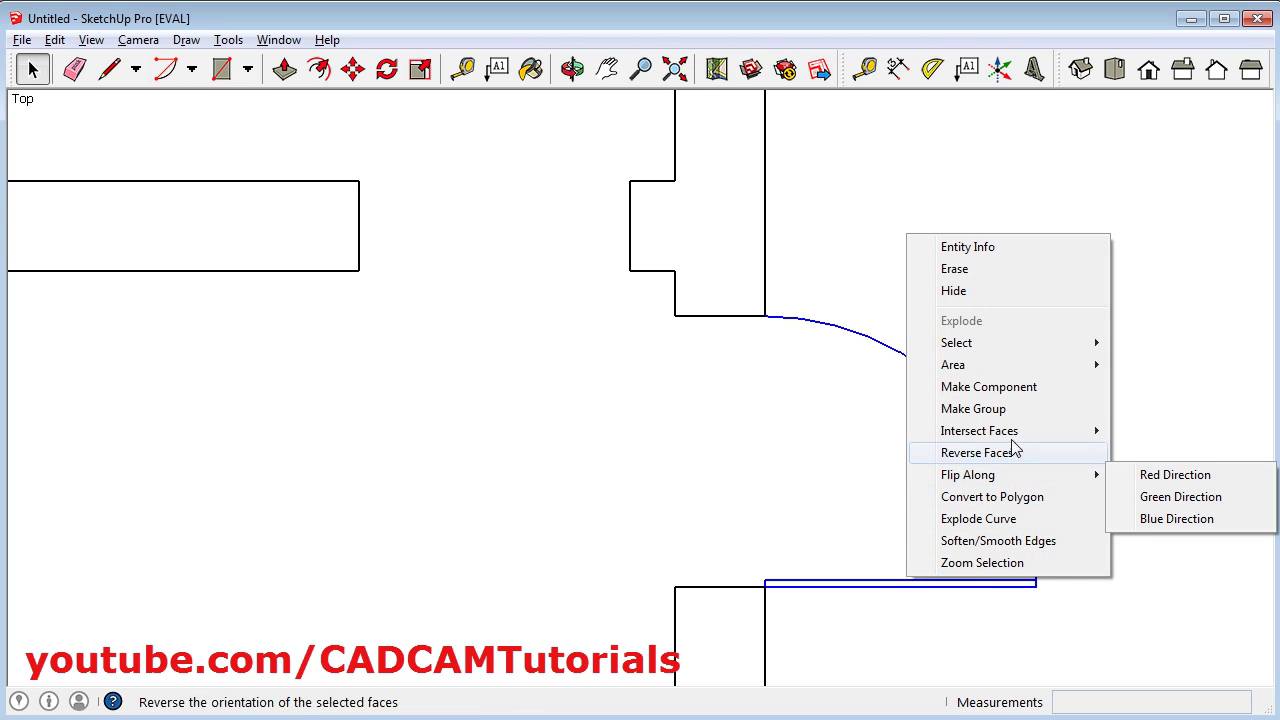
{"action": "left_click", "coordinate": [986, 409]}
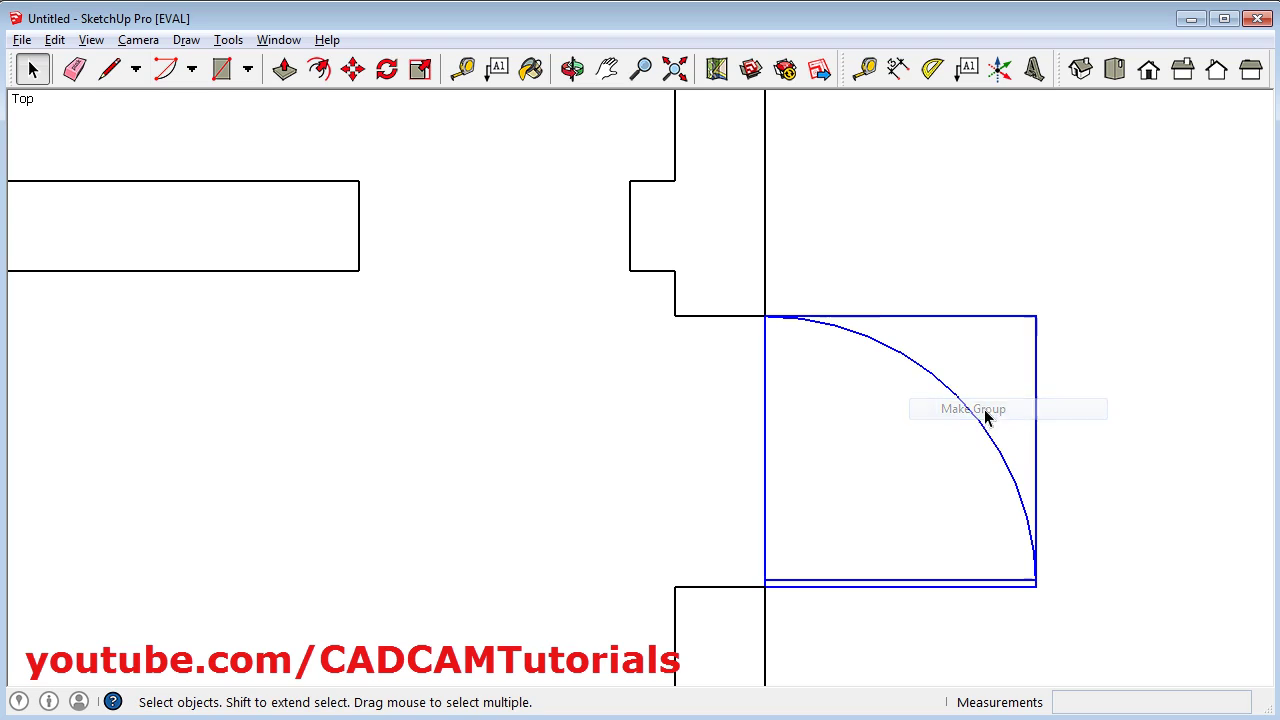
{"action": "left_click", "coordinate": [1133, 361]}
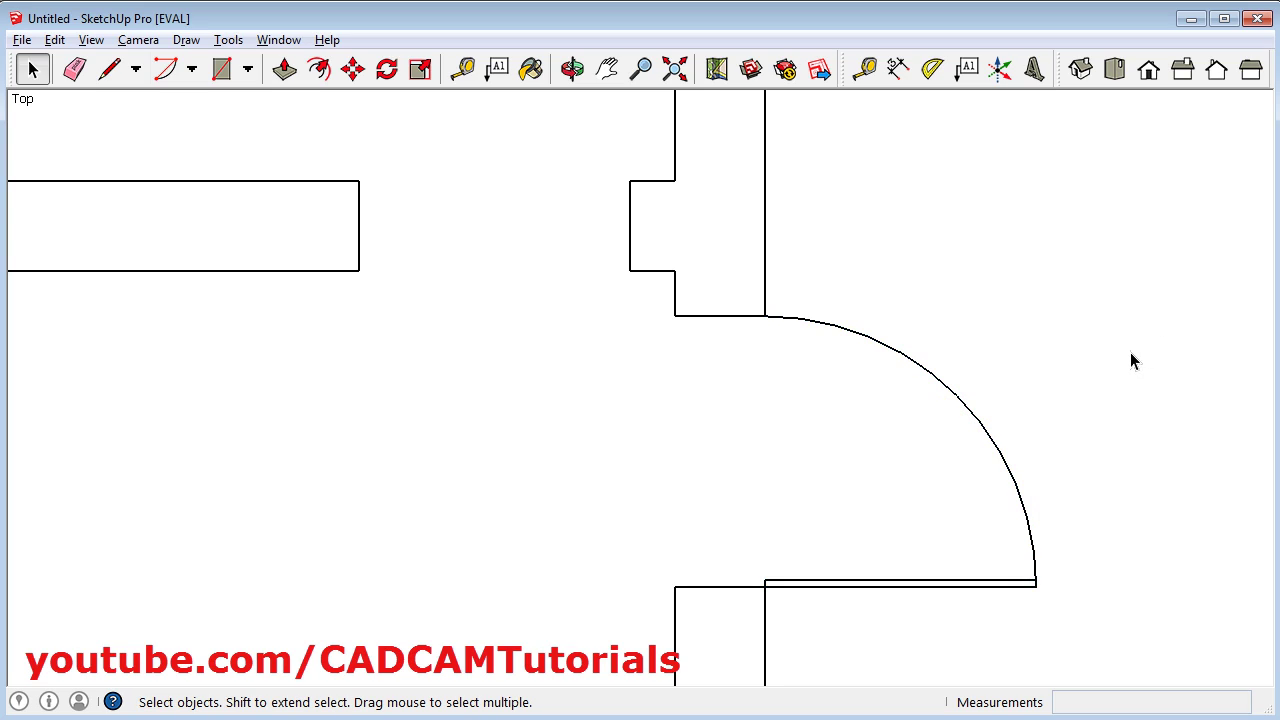
{"action": "left_click", "coordinate": [985, 433]}
{"action": "scroll", "coordinate": [1094, 447], "scroll_direction": "up", "scroll_amount": 1}
{"action": "scroll", "coordinate": [1093, 440], "scroll_direction": "down", "scroll_amount": 4}
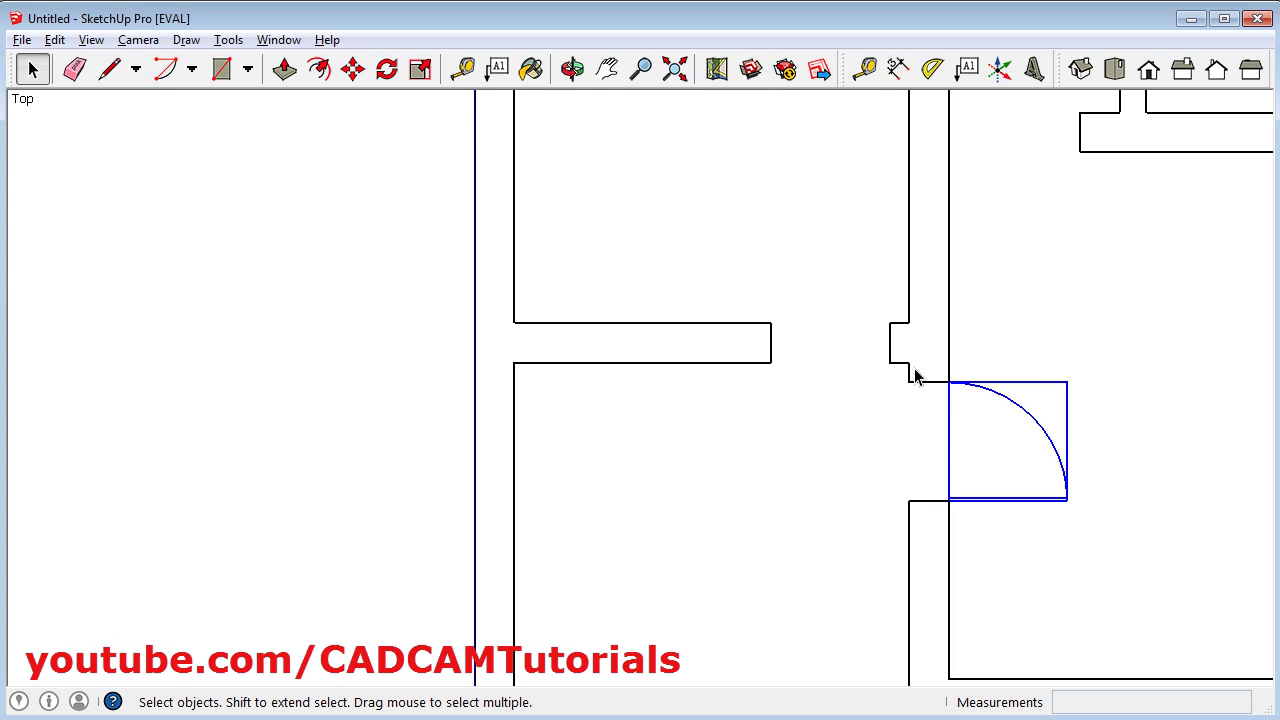
{"action": "scroll", "coordinate": [1107, 475], "scroll_direction": "up", "scroll_amount": 1}
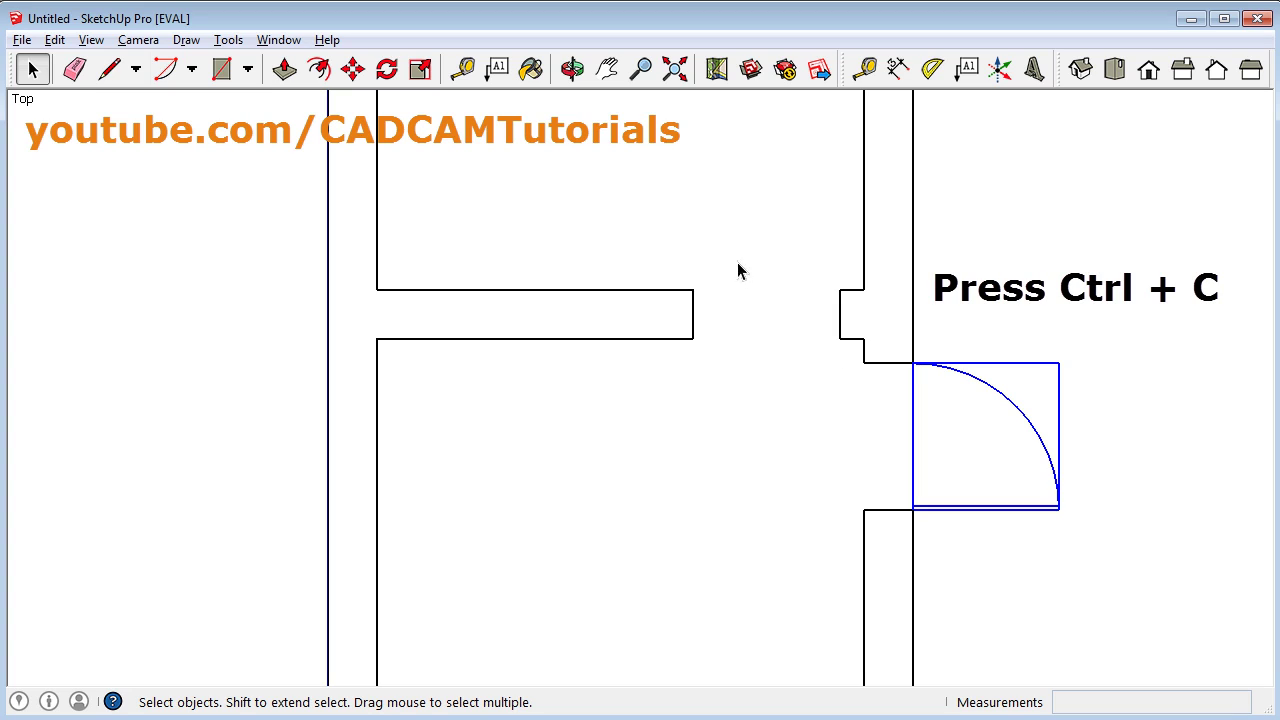
Step: Paste a copy of the door group near the next doorway
{"action": "scroll", "coordinate": [738, 270], "scroll_direction": "down", "scroll_amount": 5}
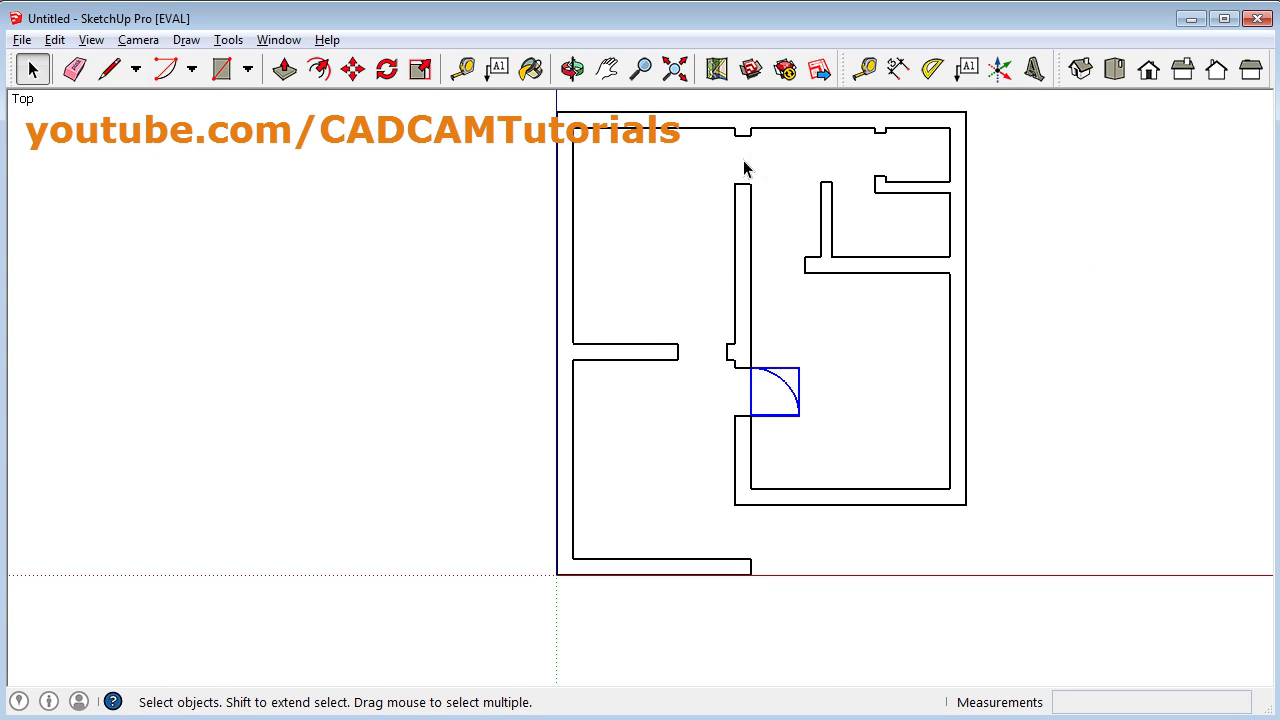
{"action": "scroll", "coordinate": [720, 280], "scroll_direction": "up", "scroll_amount": 5}
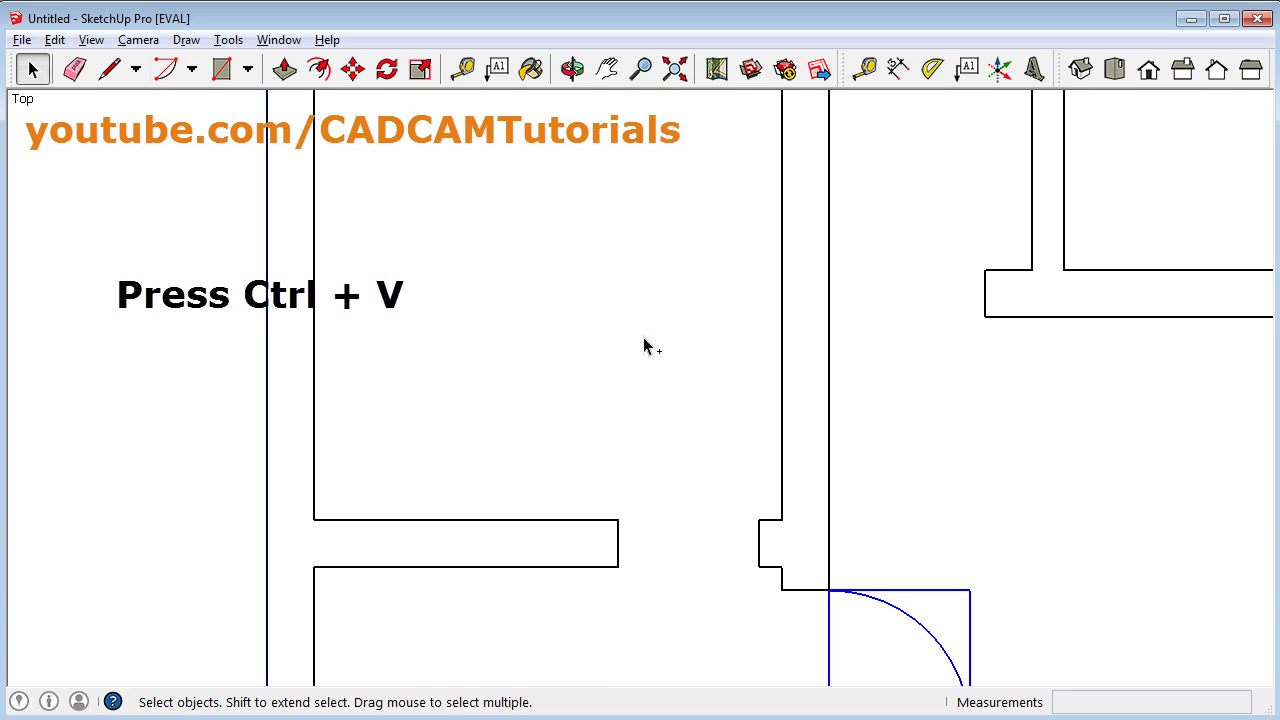
{"action": "key", "text": "ctrl+v"}
{"action": "left_click", "coordinate": [555, 473]}
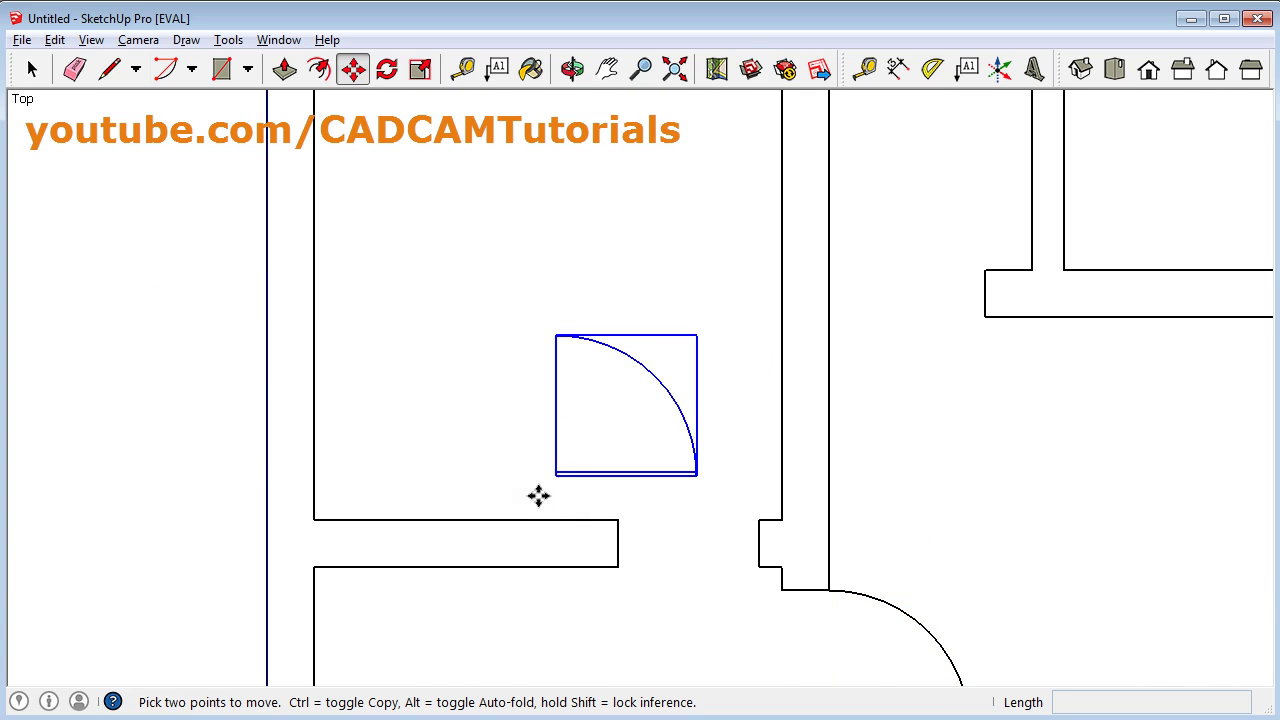
Step: Paste a second door copy beside the top wall opening
{"action": "scroll", "coordinate": [531, 491], "scroll_direction": "up", "scroll_amount": 2}
{"action": "scroll", "coordinate": [509, 480], "scroll_direction": "down", "scroll_amount": 5}
{"action": "scroll", "coordinate": [690, 181], "scroll_direction": "up", "scroll_amount": 2}
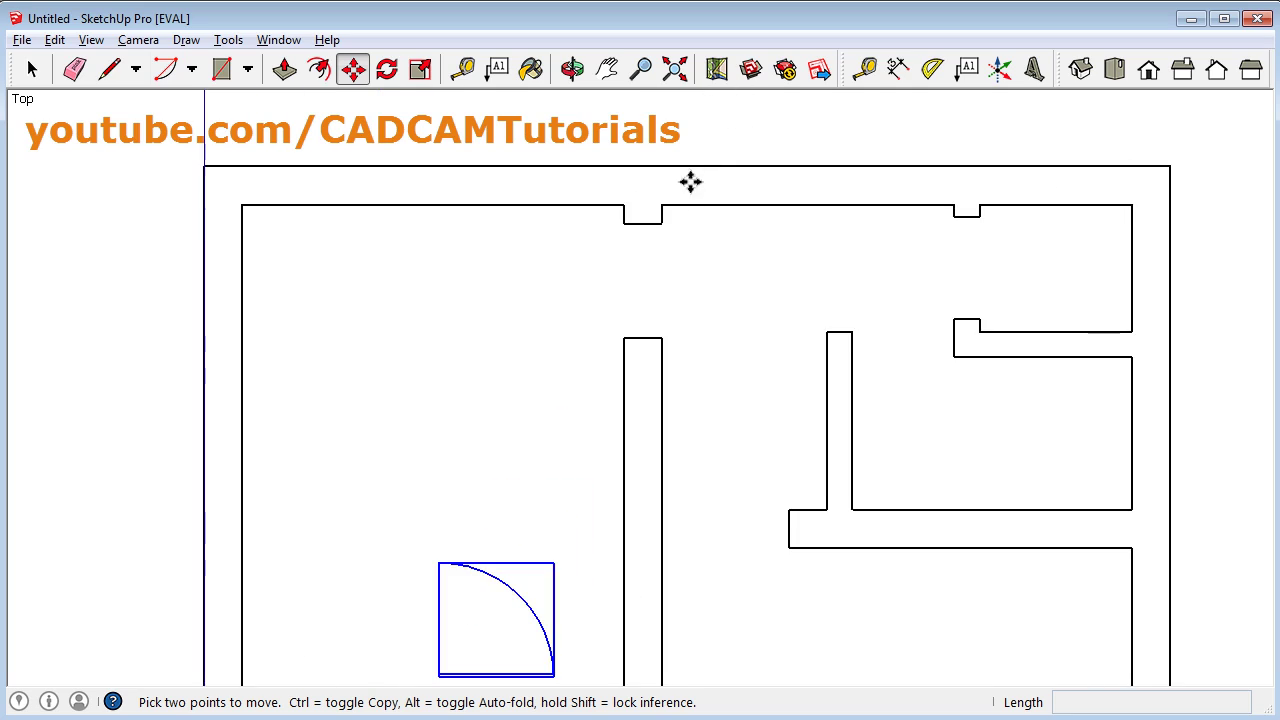
{"action": "scroll", "coordinate": [690, 181], "scroll_direction": "up", "scroll_amount": 1}
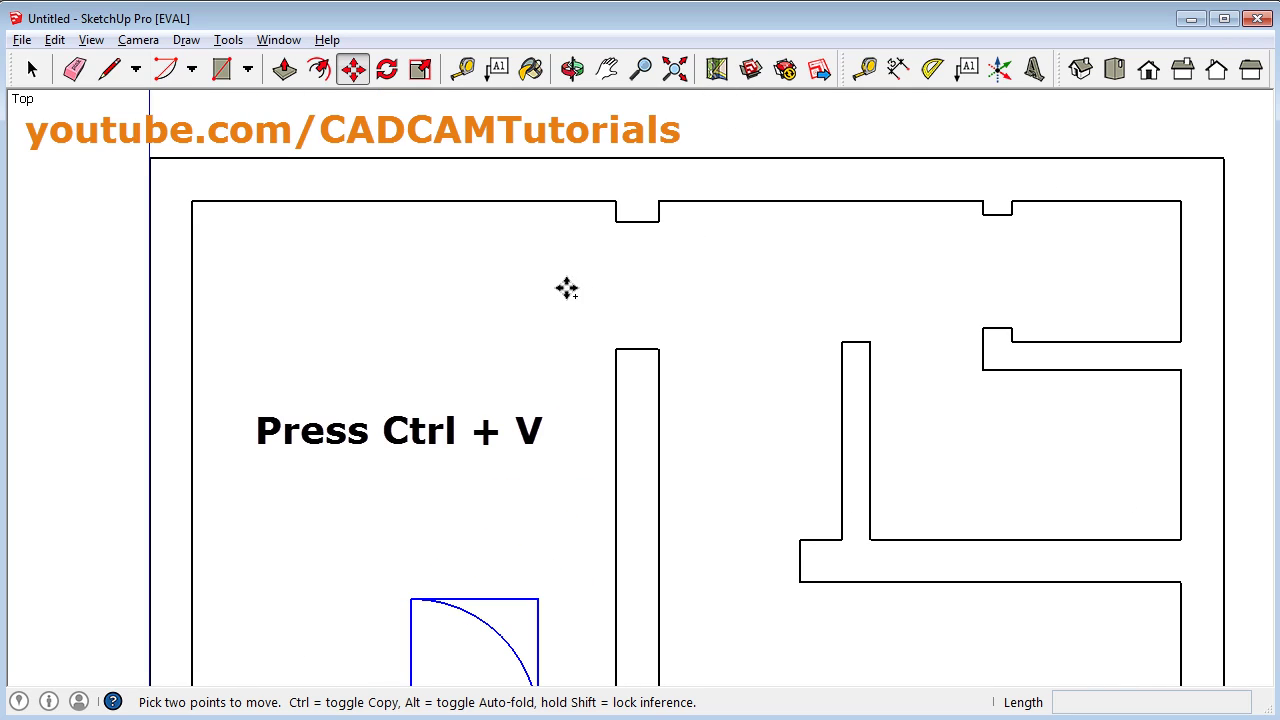
{"action": "key", "text": "ctrl+v"}
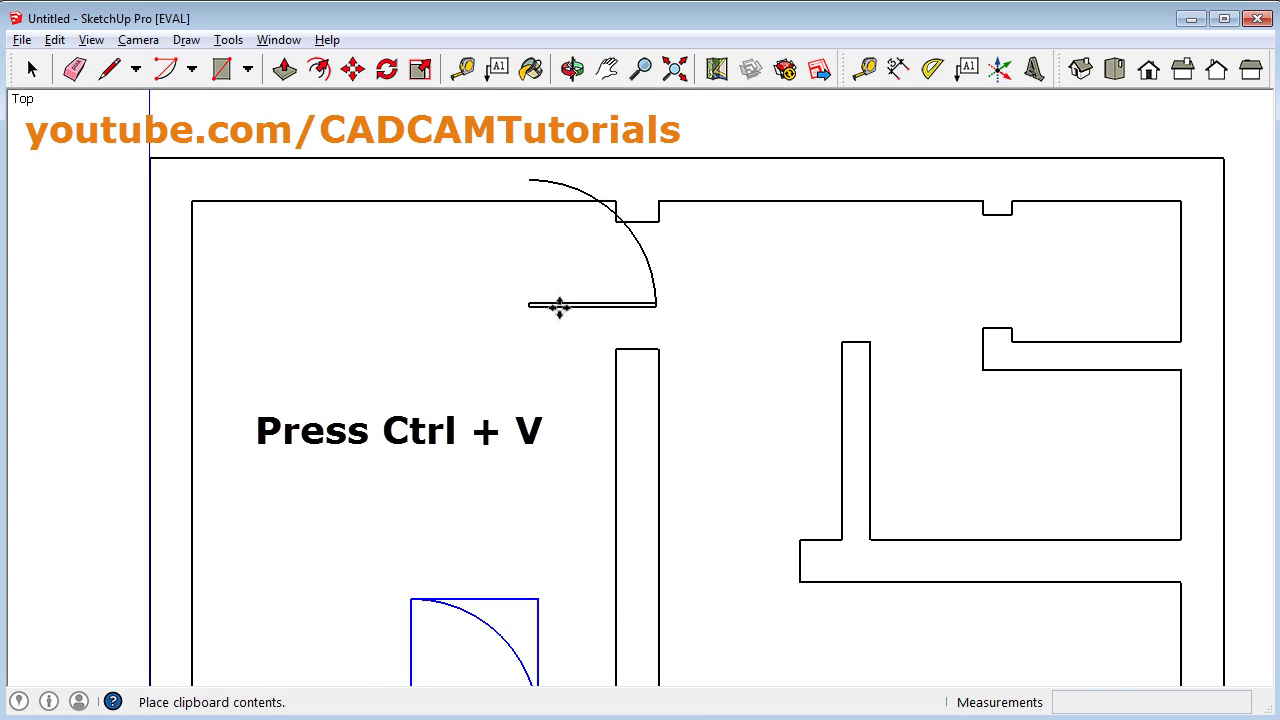
{"action": "left_click", "coordinate": [714, 340]}
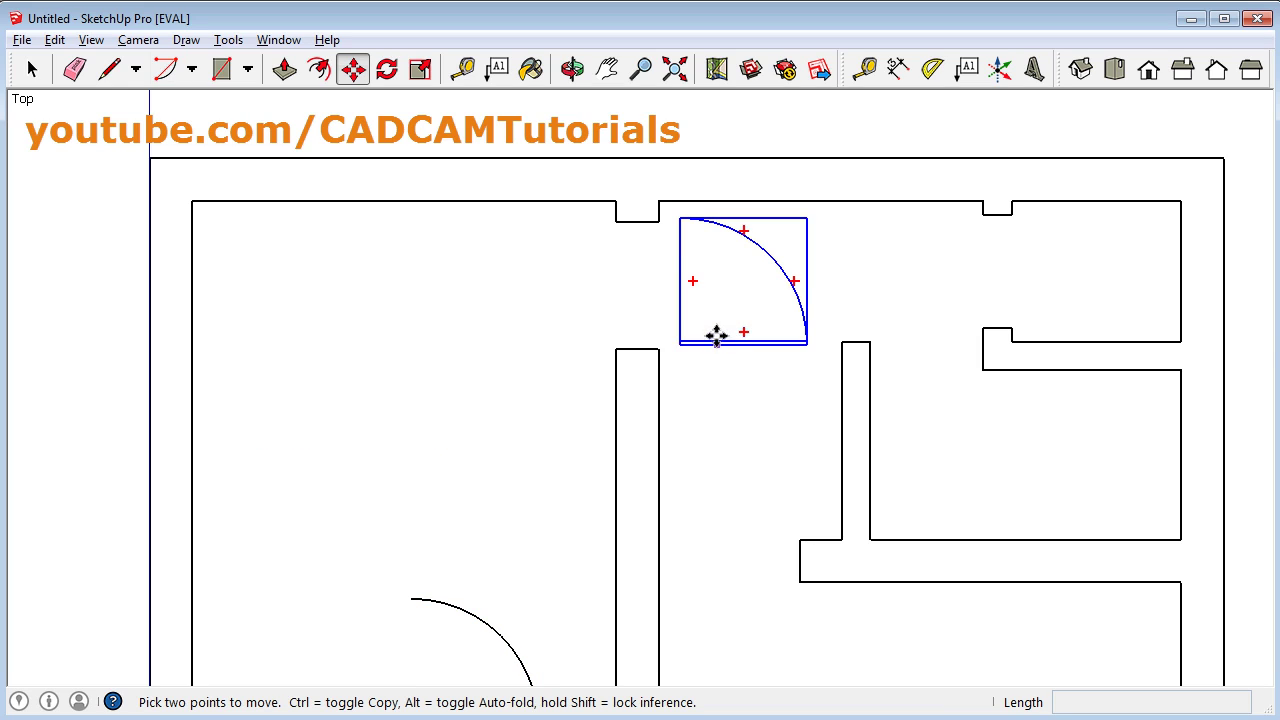
Step: Orbit to inspect the pasted doors, then return to Top view and pan the plan right
{"action": "scroll", "coordinate": [709, 320], "scroll_direction": "up", "scroll_amount": 2}
{"action": "scroll", "coordinate": [737, 337], "scroll_direction": "down", "scroll_amount": 5}
{"action": "mouse_move", "coordinate": [720, 371]}
{"action": "middle_mouse_down"}
{"action": "mouse_move", "coordinate": [743, 336]}
{"action": "mouse_move", "coordinate": [731, 349]}
{"action": "middle_mouse_up"}
{"action": "middle_click_drag", "start_coordinate": [651, 457], "coordinate": [712, 360]}
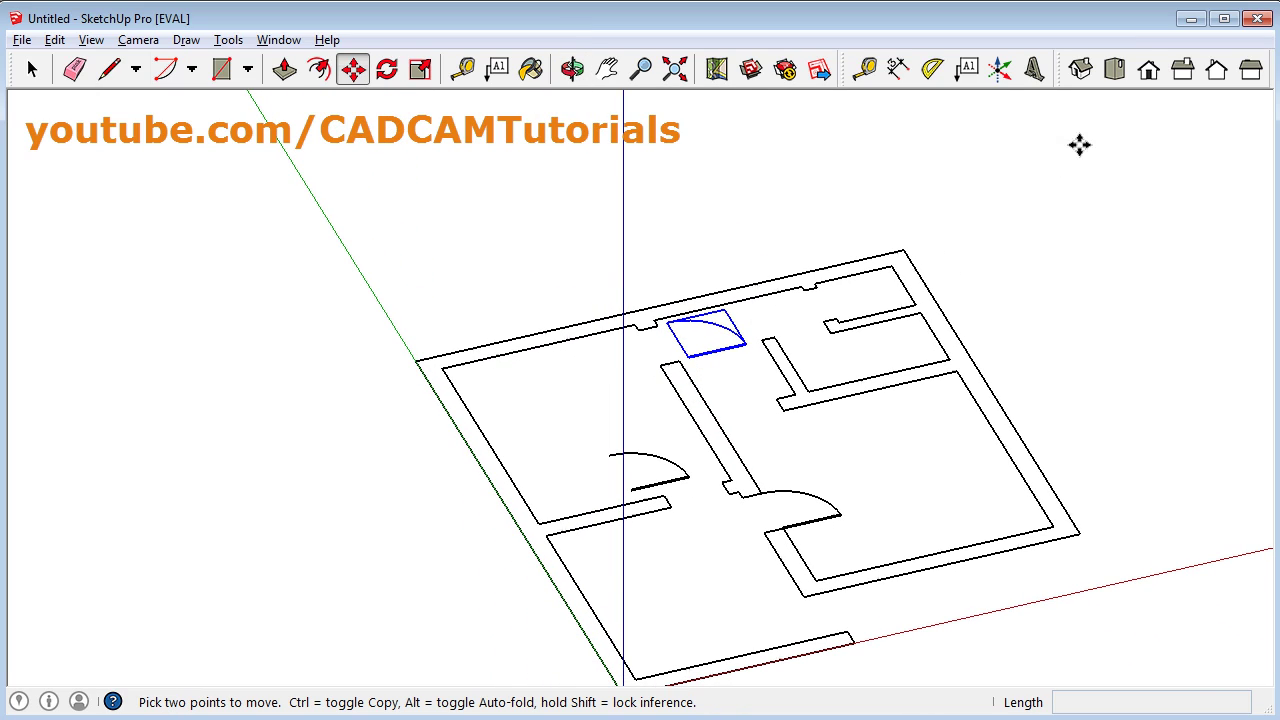
{"action": "left_click", "coordinate": [1116, 70]}
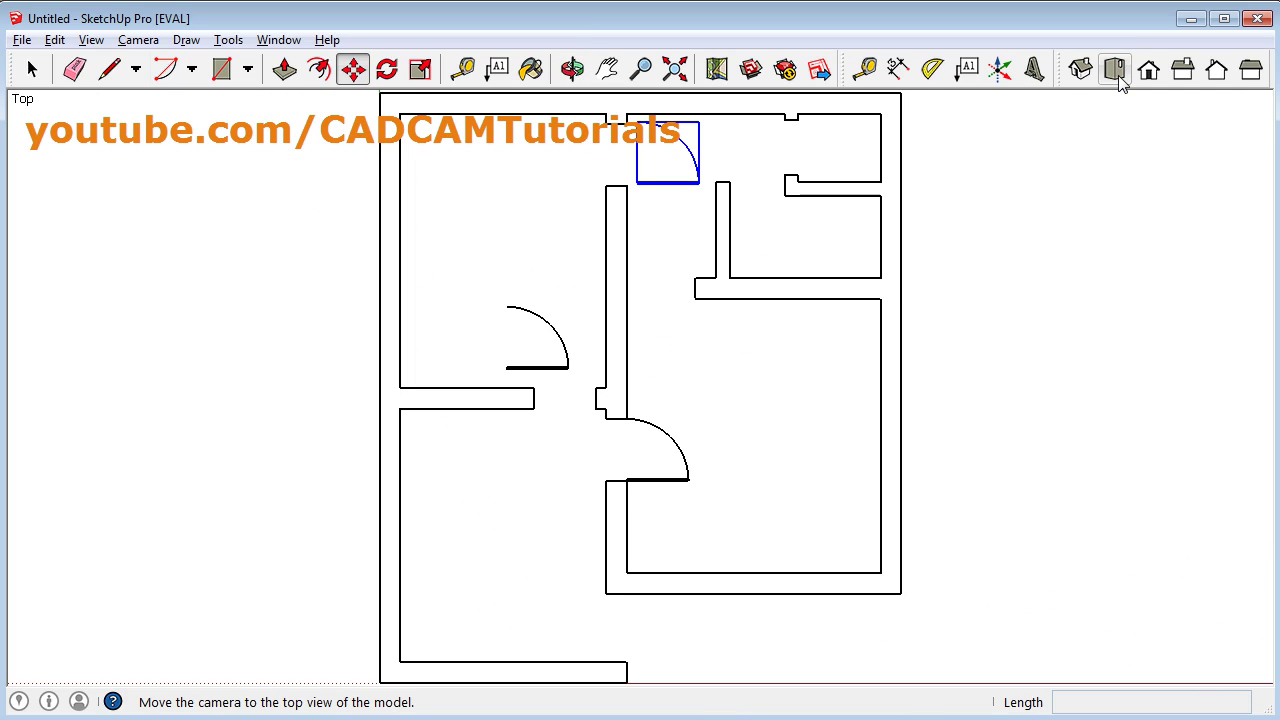
{"action": "middle_click_drag", "start_coordinate": [612, 377], "coordinate": [726, 371], "text": "shift"}
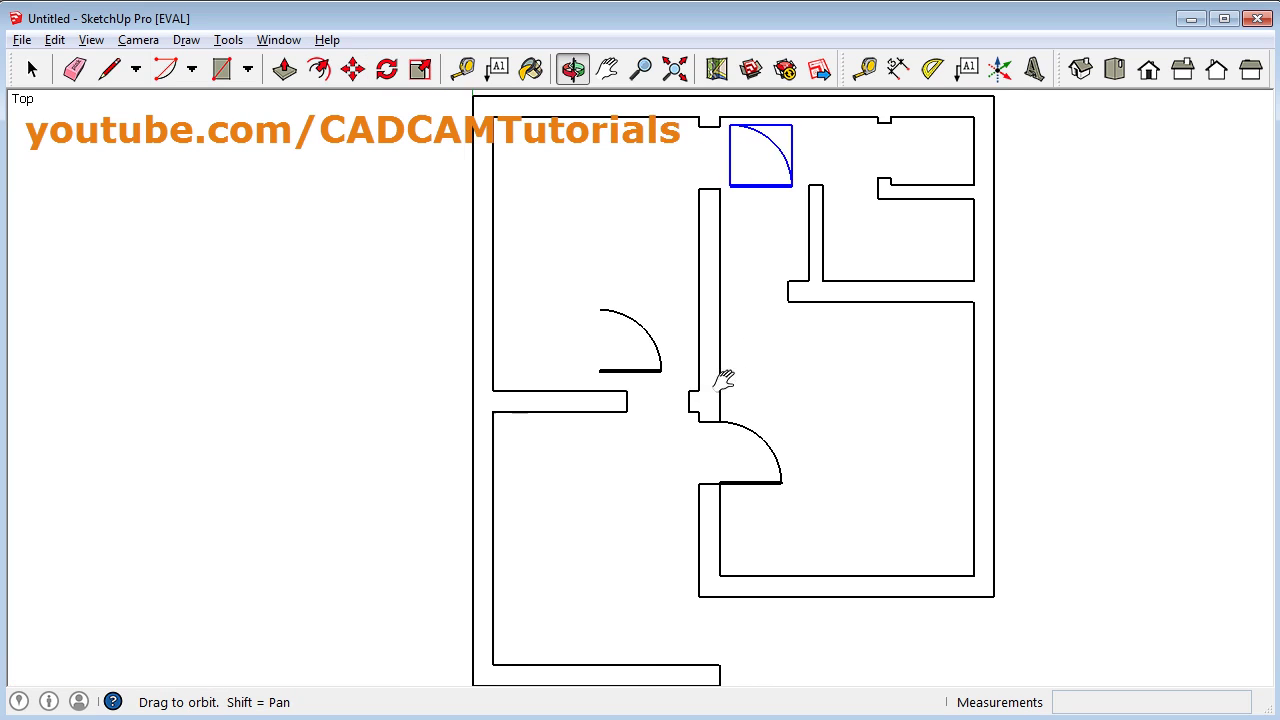
{"action": "scroll", "coordinate": [777, 243], "scroll_direction": "up", "scroll_amount": 5}
{"action": "scroll", "coordinate": [740, 360], "scroll_direction": "down", "scroll_amount": 2}
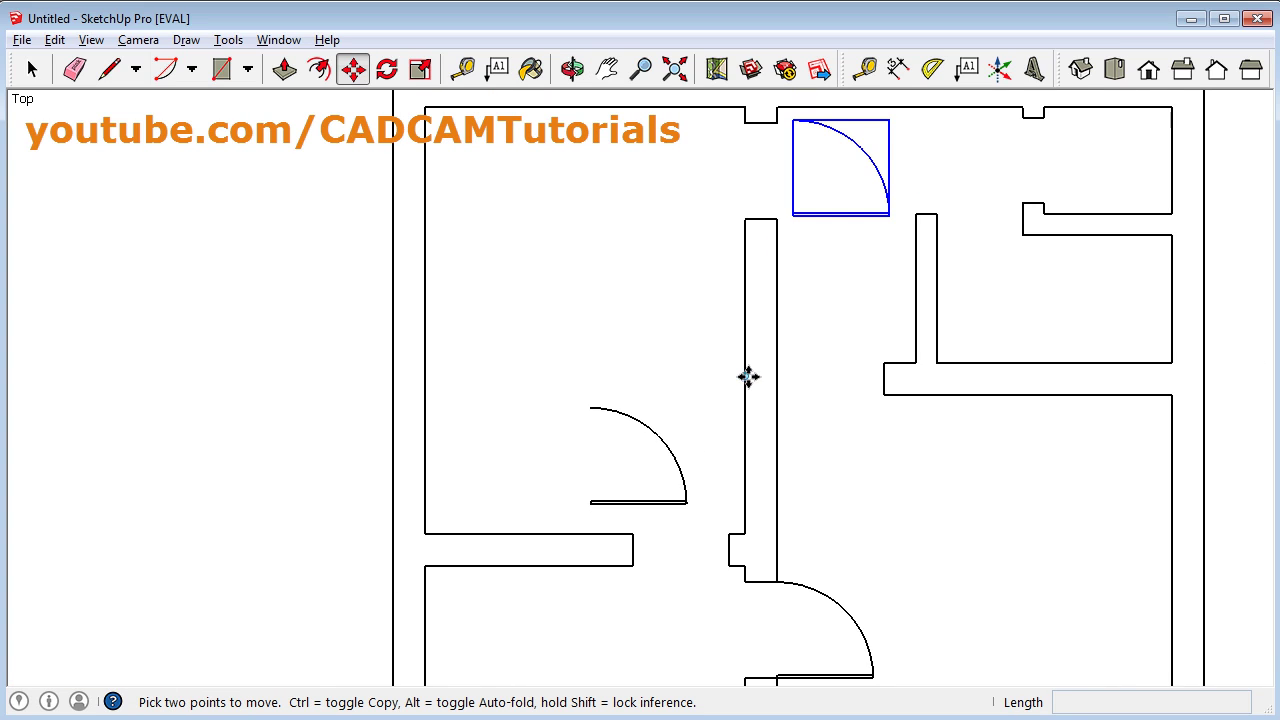
{"action": "middle_click_drag", "start_coordinate": [611, 526], "coordinate": [1174, 459], "text": "shift"}
{"action": "key", "text": "alt+Tab"}
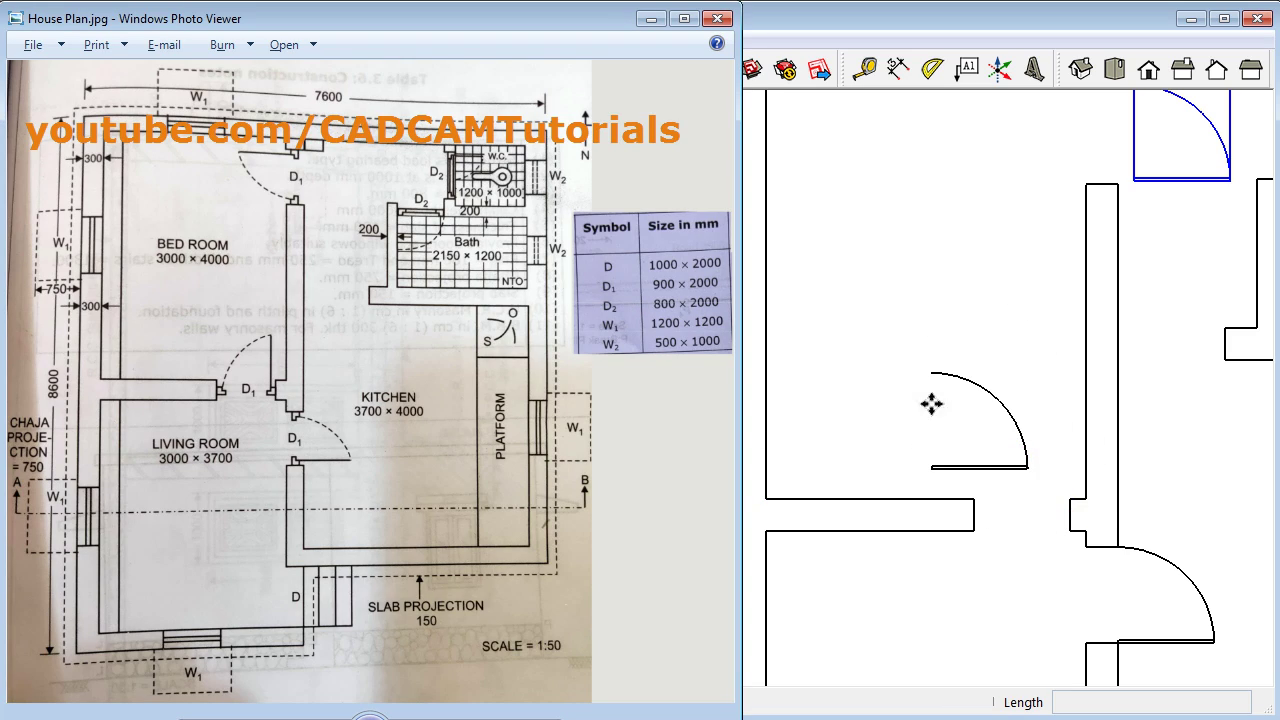
{"action": "key", "text": "alt+Tab"}
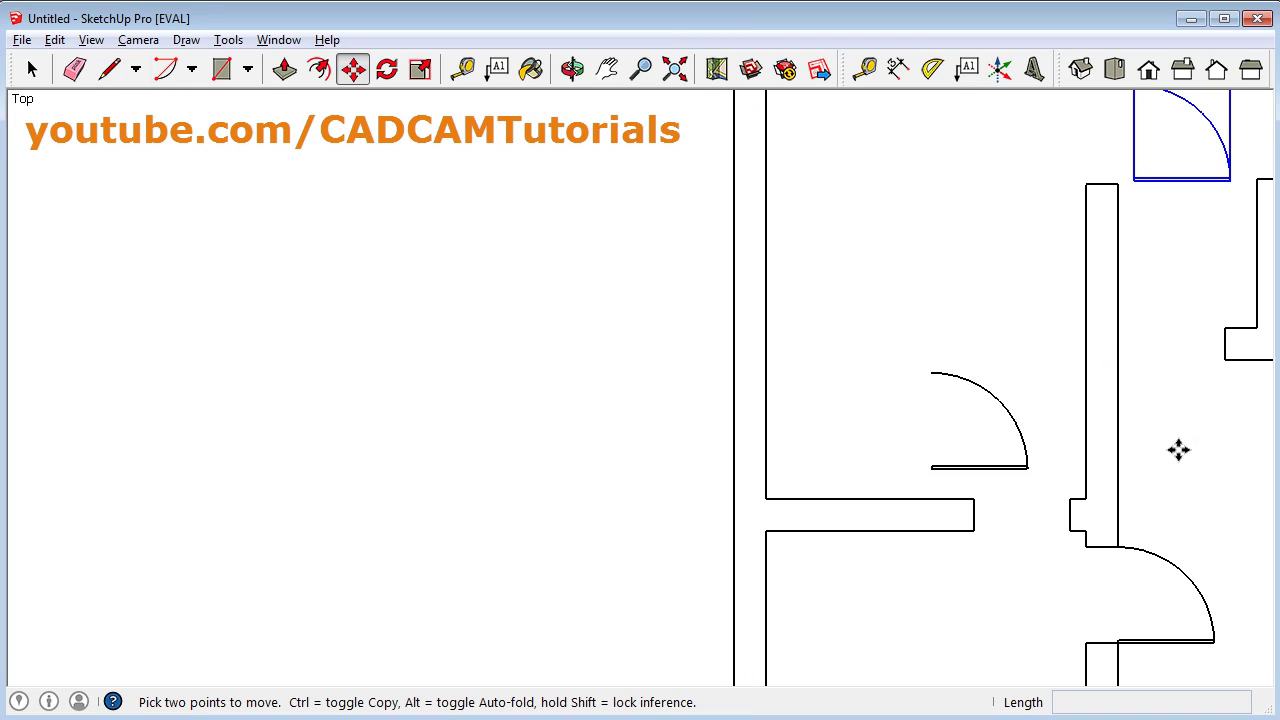
{"action": "left_click", "coordinate": [388, 78]}
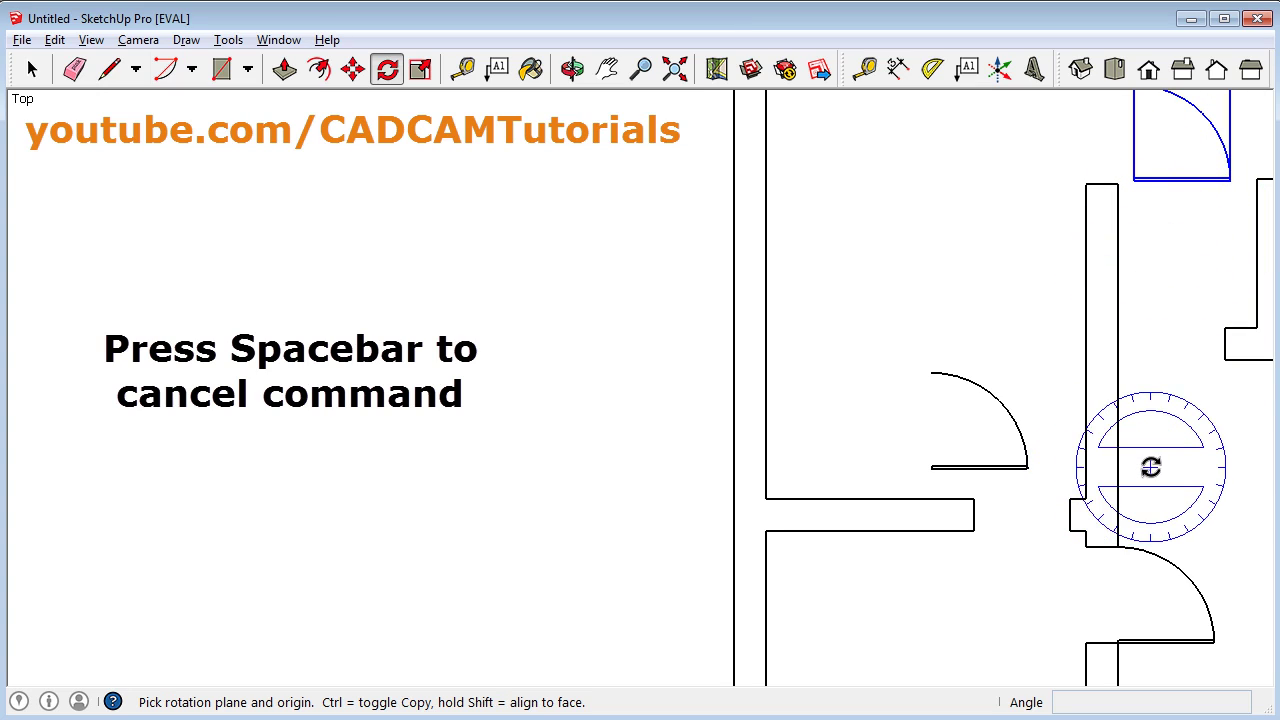
{"action": "key", "text": "space"}
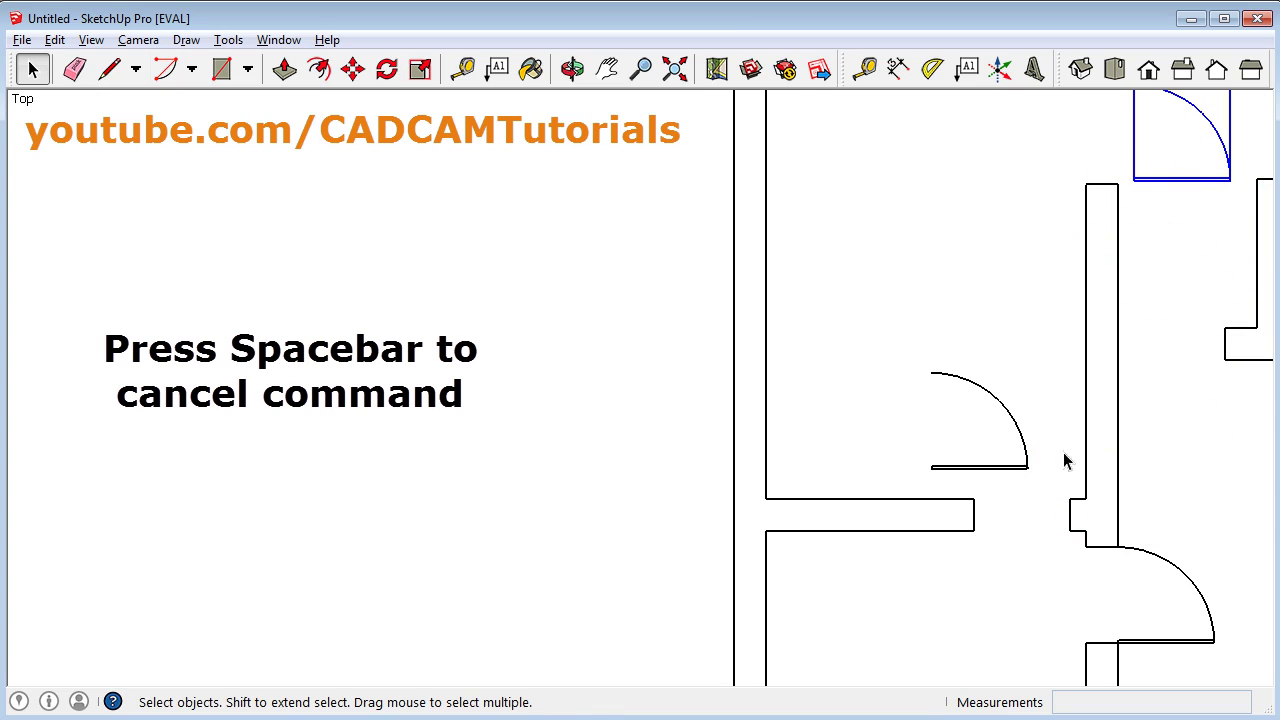
Step: Rotate the door symbol left of the central wall 90° about its hinge corner
{"action": "left_click", "coordinate": [470, 428]}
{"action": "left_click", "coordinate": [987, 474]}
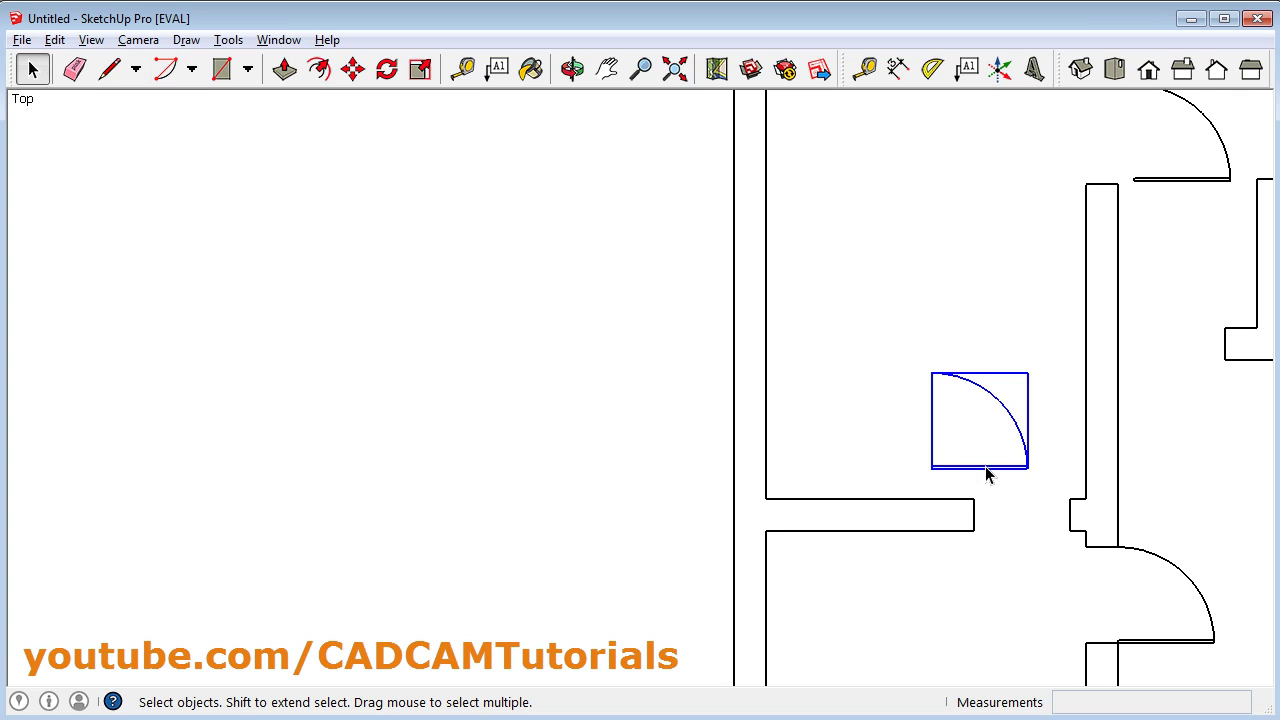
{"action": "left_click", "coordinate": [391, 79]}
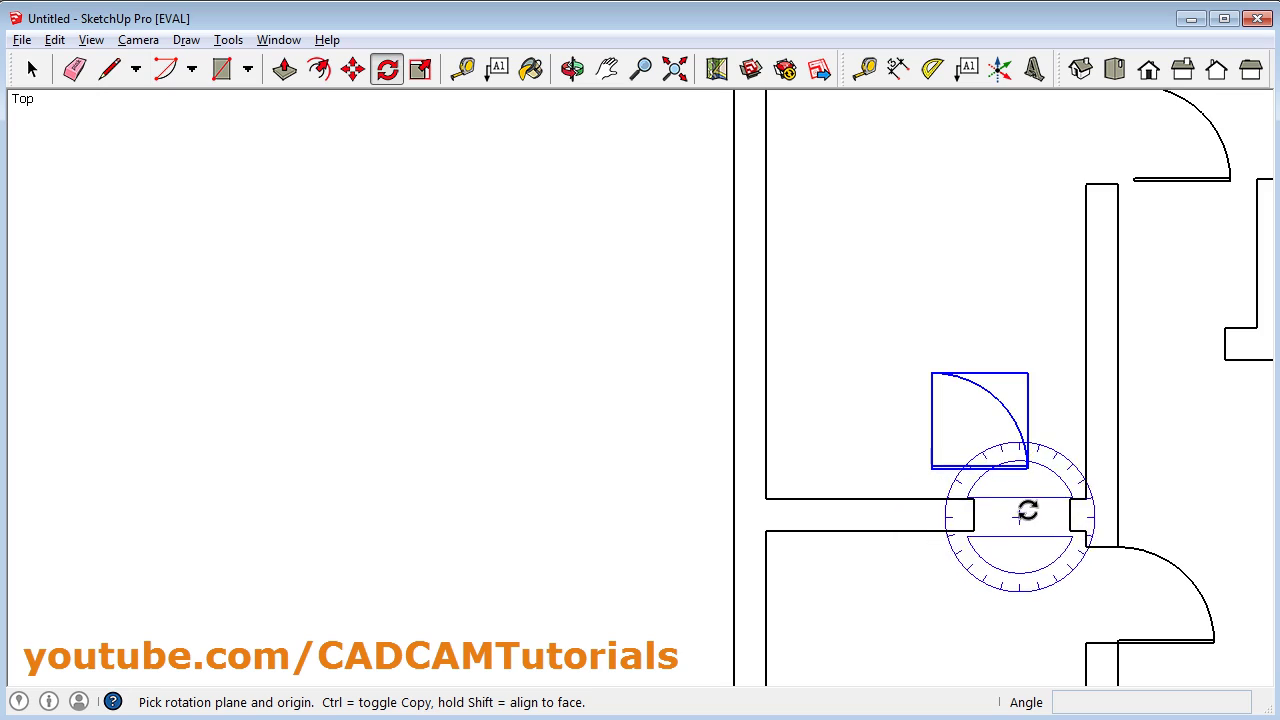
{"action": "scroll", "coordinate": [1034, 499], "scroll_direction": "up", "scroll_amount": 2}
{"action": "scroll", "coordinate": [1034, 499], "scroll_direction": "up", "scroll_amount": 1}
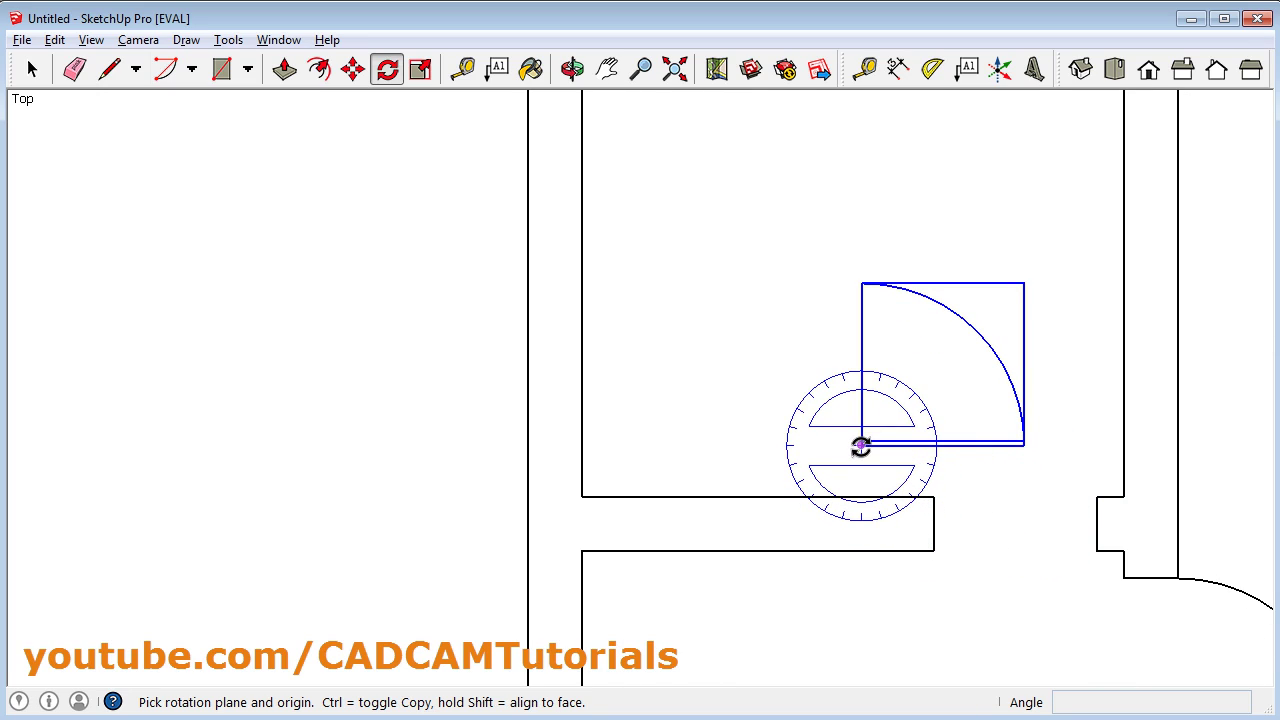
{"action": "left_click", "coordinate": [860, 446]}
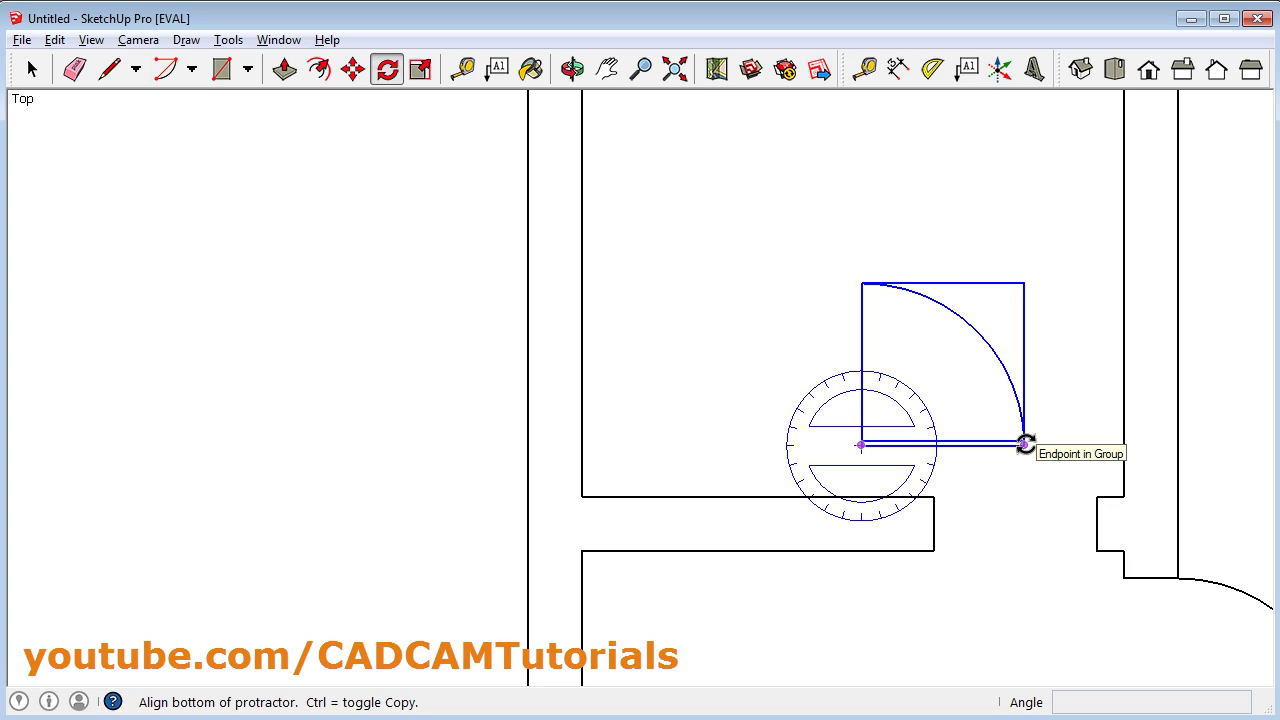
{"action": "left_click", "coordinate": [1025, 444]}
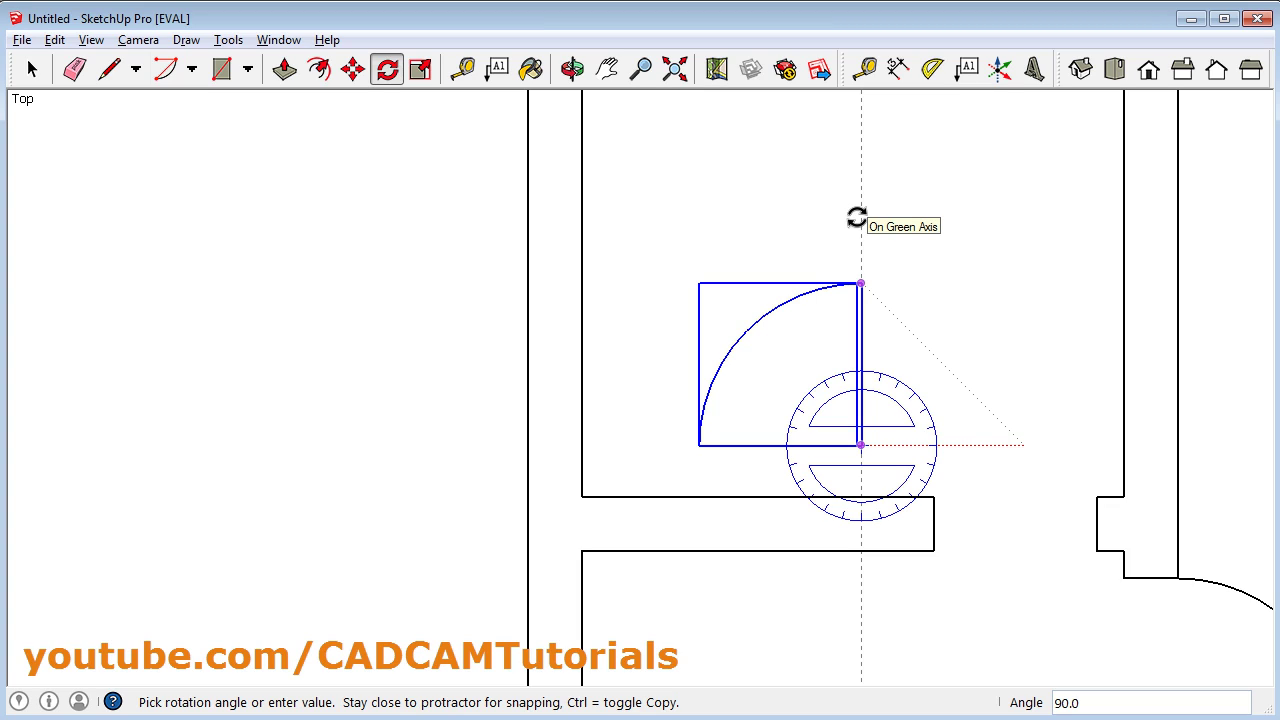
{"action": "left_click", "coordinate": [877, 229]}
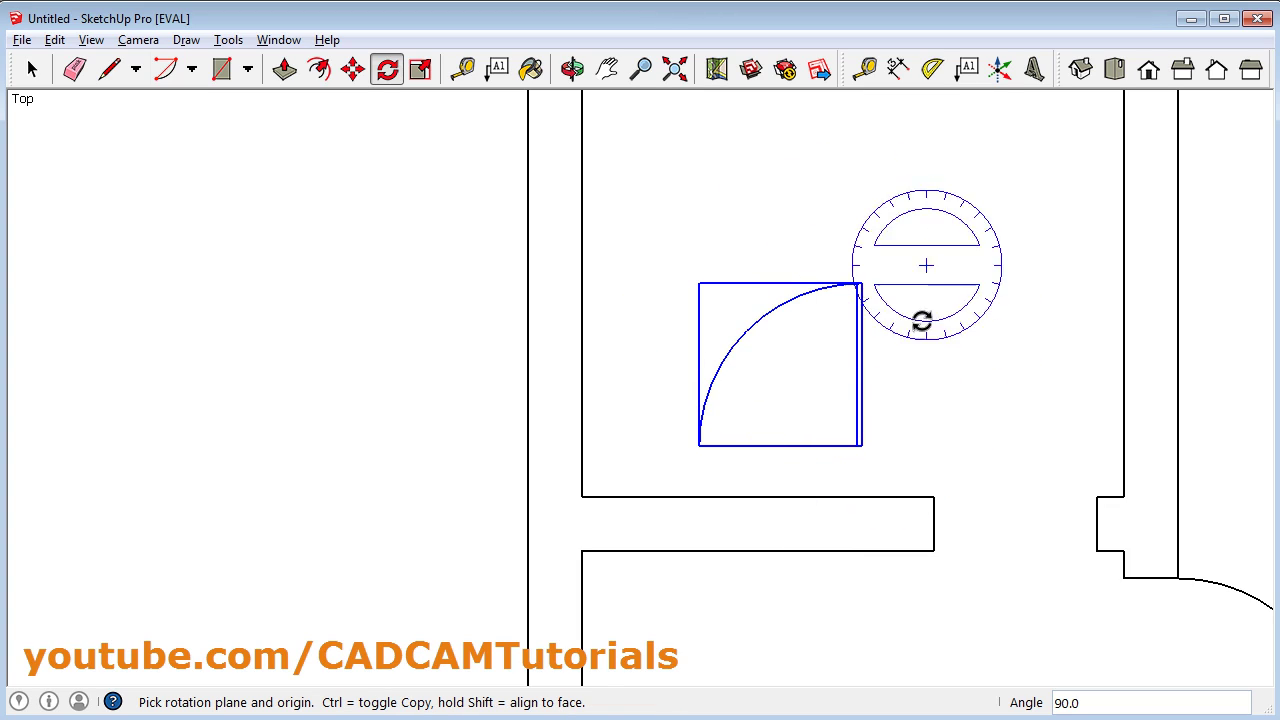
{"action": "scroll", "coordinate": [852, 381], "scroll_direction": "up", "scroll_amount": 2}
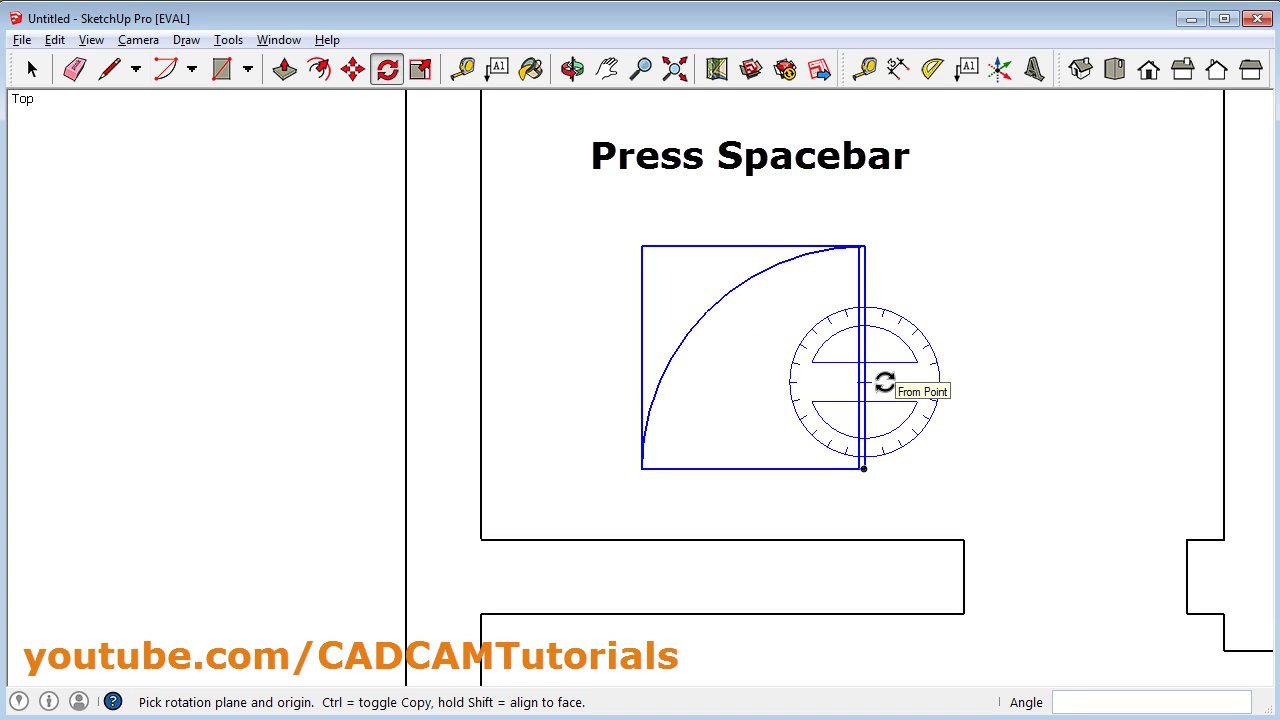
{"action": "key", "text": "space"}
{"action": "left_click", "coordinate": [884, 405]}
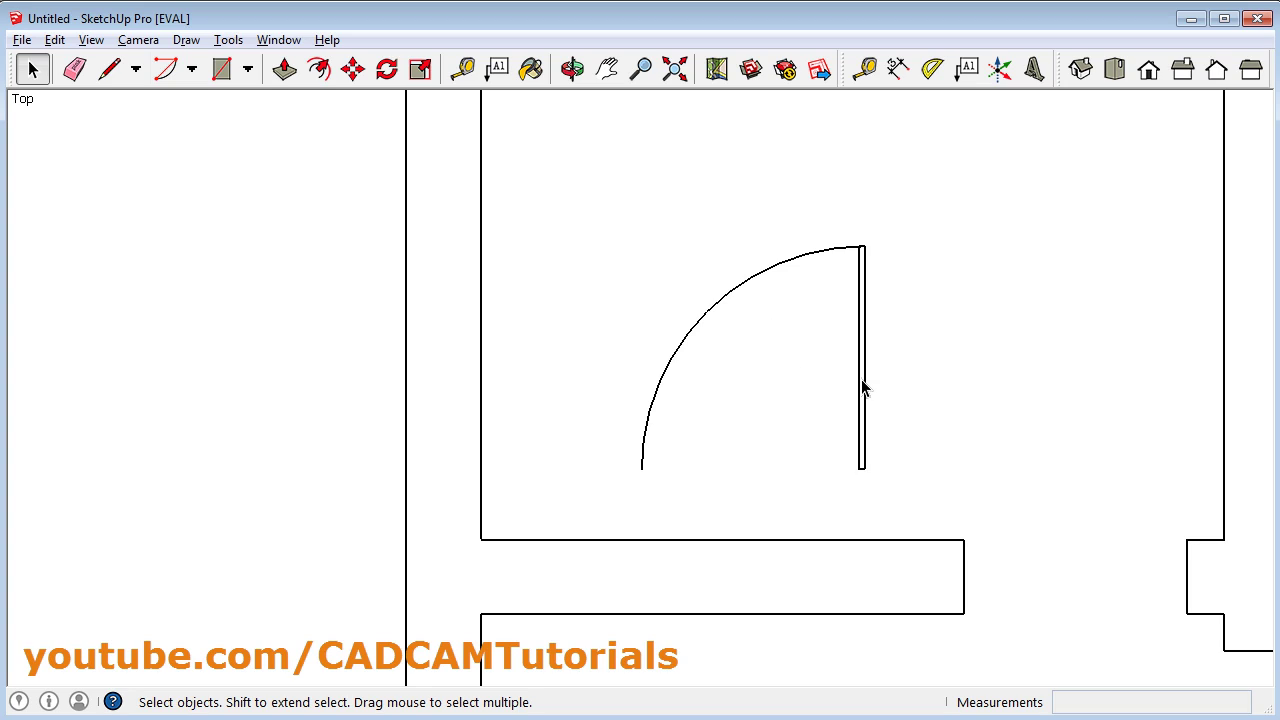
{"action": "left_click", "coordinate": [862, 388]}
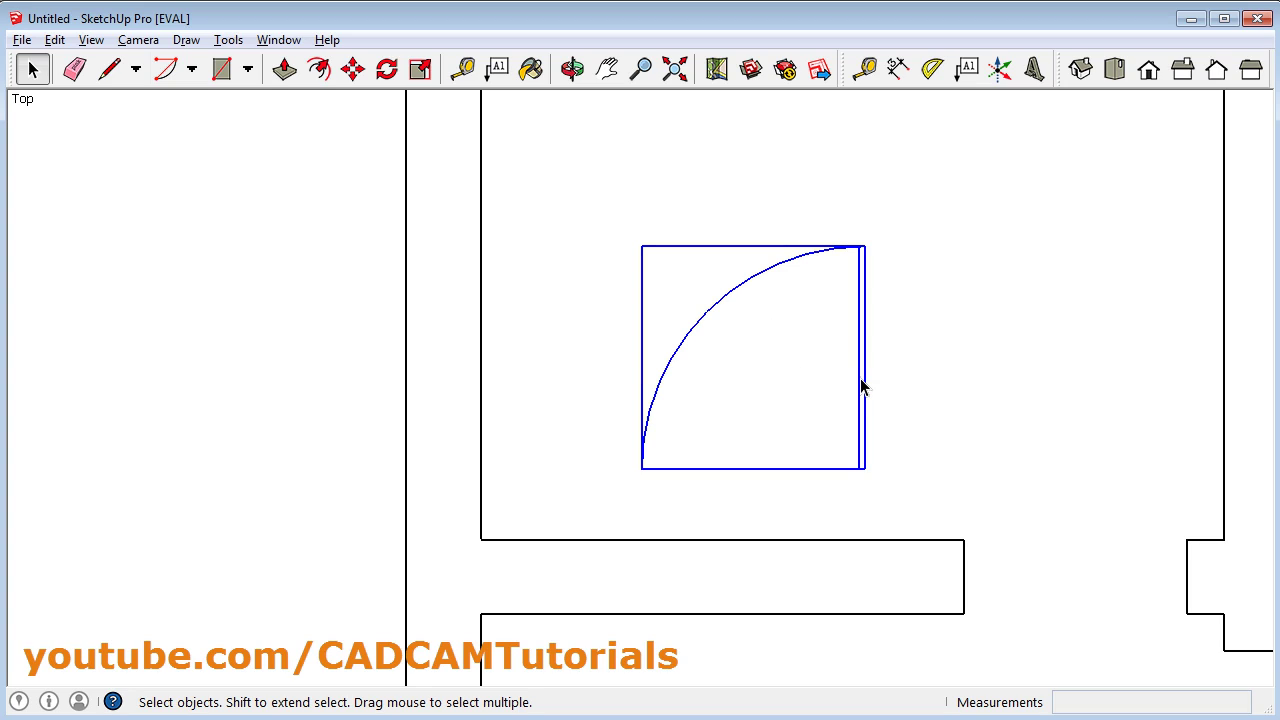
Step: Move the rotated door from its bottom-right corner onto the wall opening corner
{"action": "left_click", "coordinate": [353, 78]}
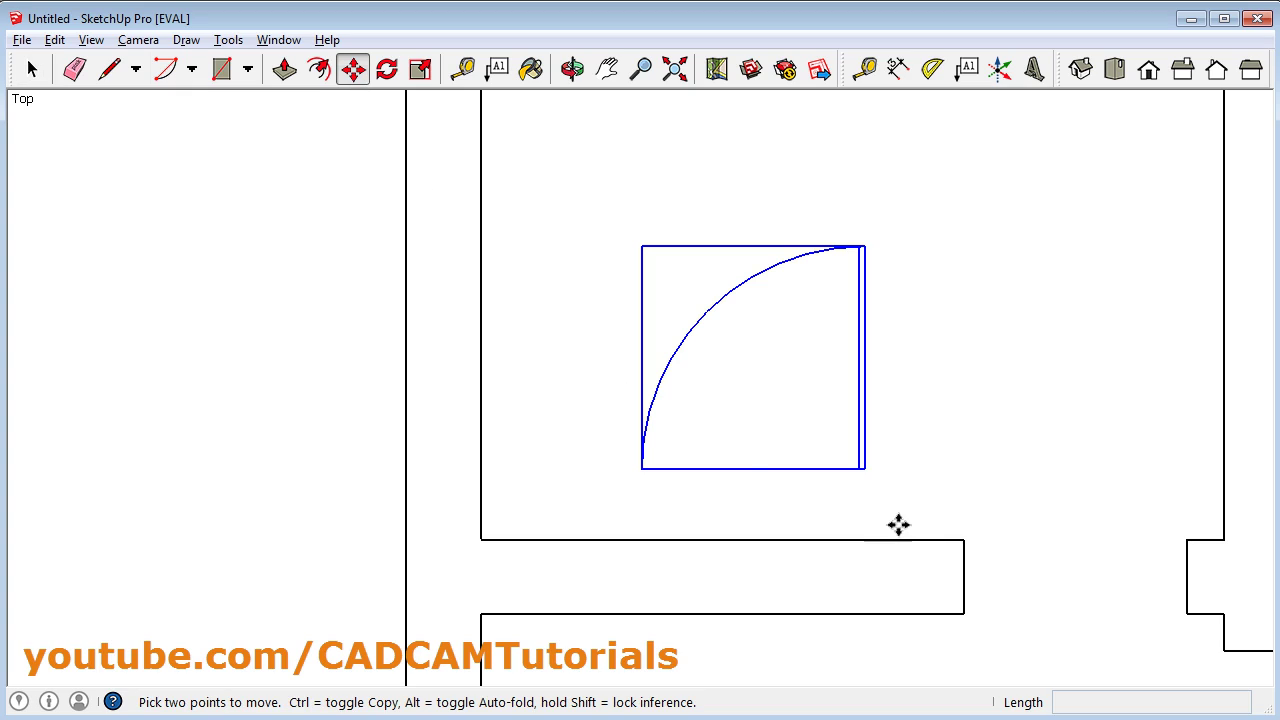
{"action": "left_click", "coordinate": [862, 468]}
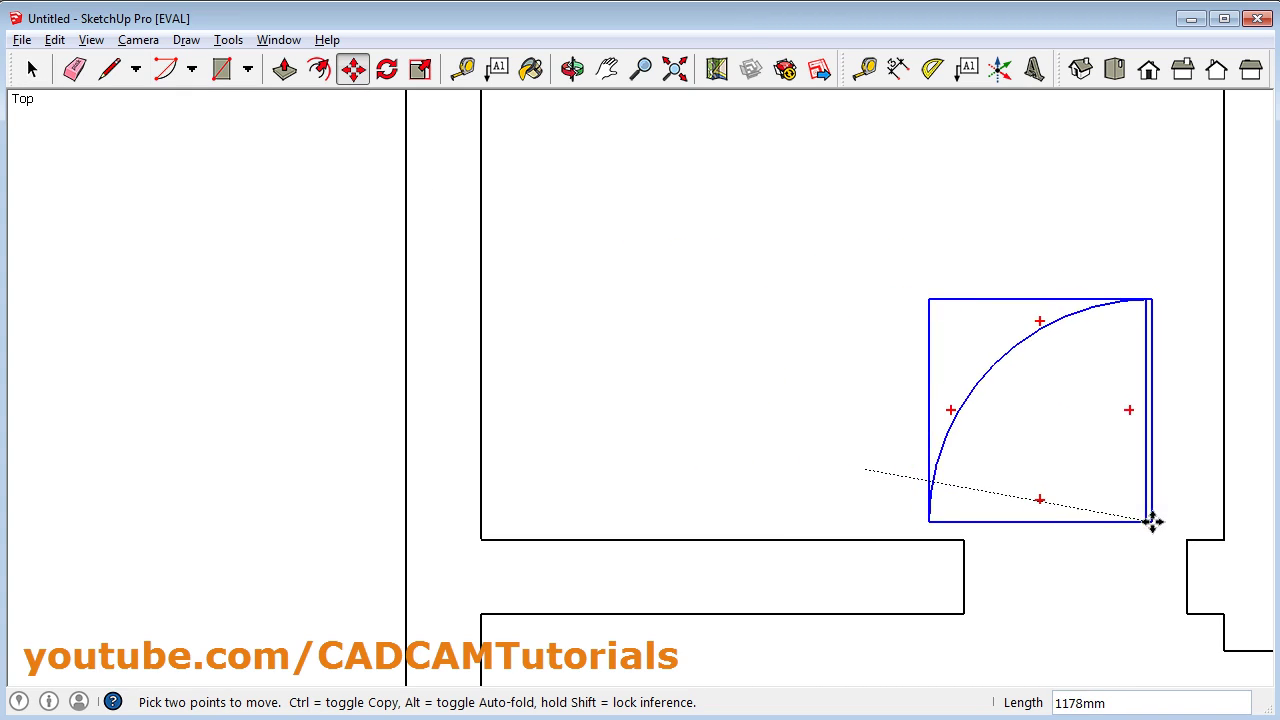
{"action": "left_click", "coordinate": [1185, 540]}
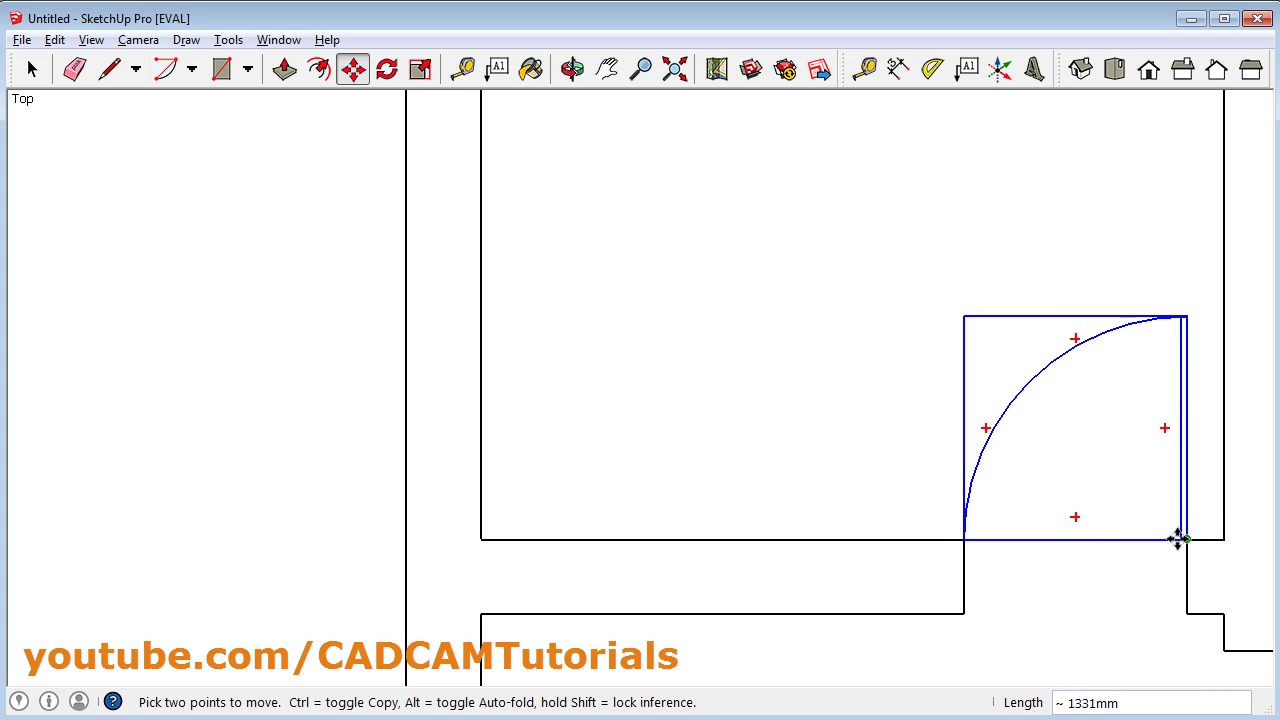
{"action": "scroll", "coordinate": [743, 386], "scroll_direction": "up", "scroll_amount": 2}
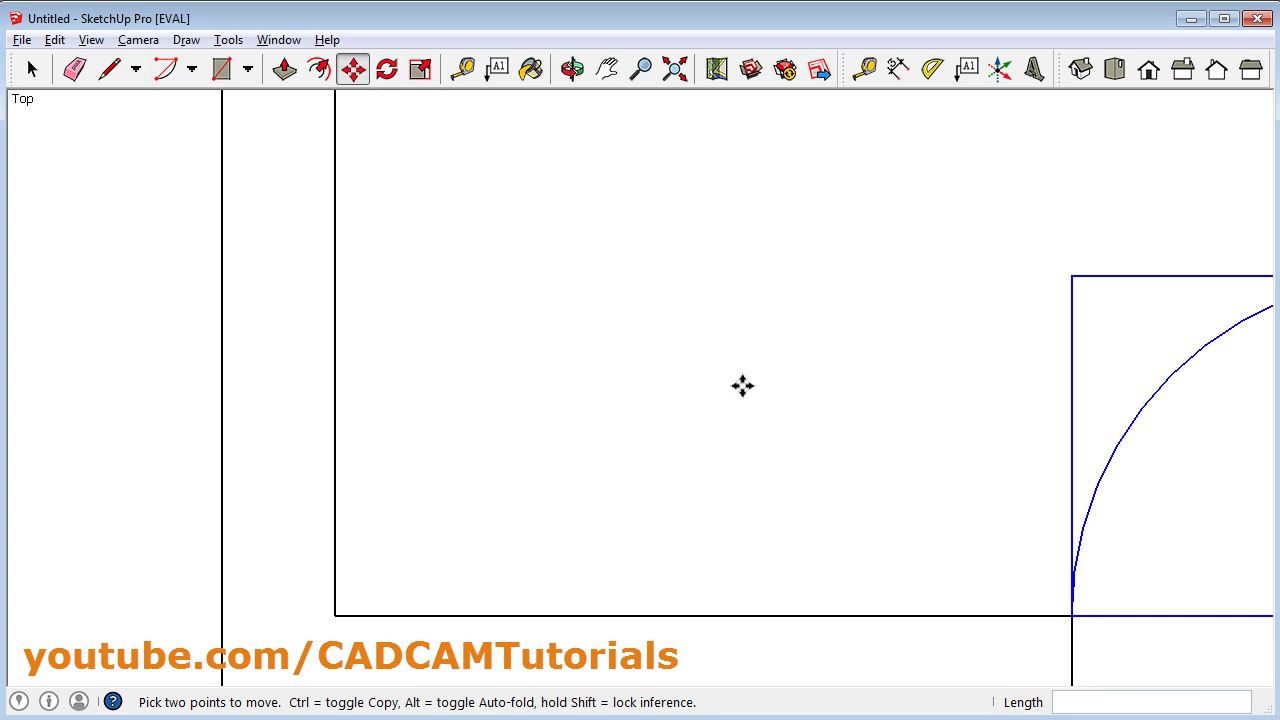
{"action": "scroll", "coordinate": [551, 400], "scroll_direction": "down", "scroll_amount": 2}
{"action": "scroll", "coordinate": [433, 375], "scroll_direction": "down", "scroll_amount": 3}
{"action": "scroll", "coordinate": [811, 103], "scroll_direction": "up", "scroll_amount": 4}
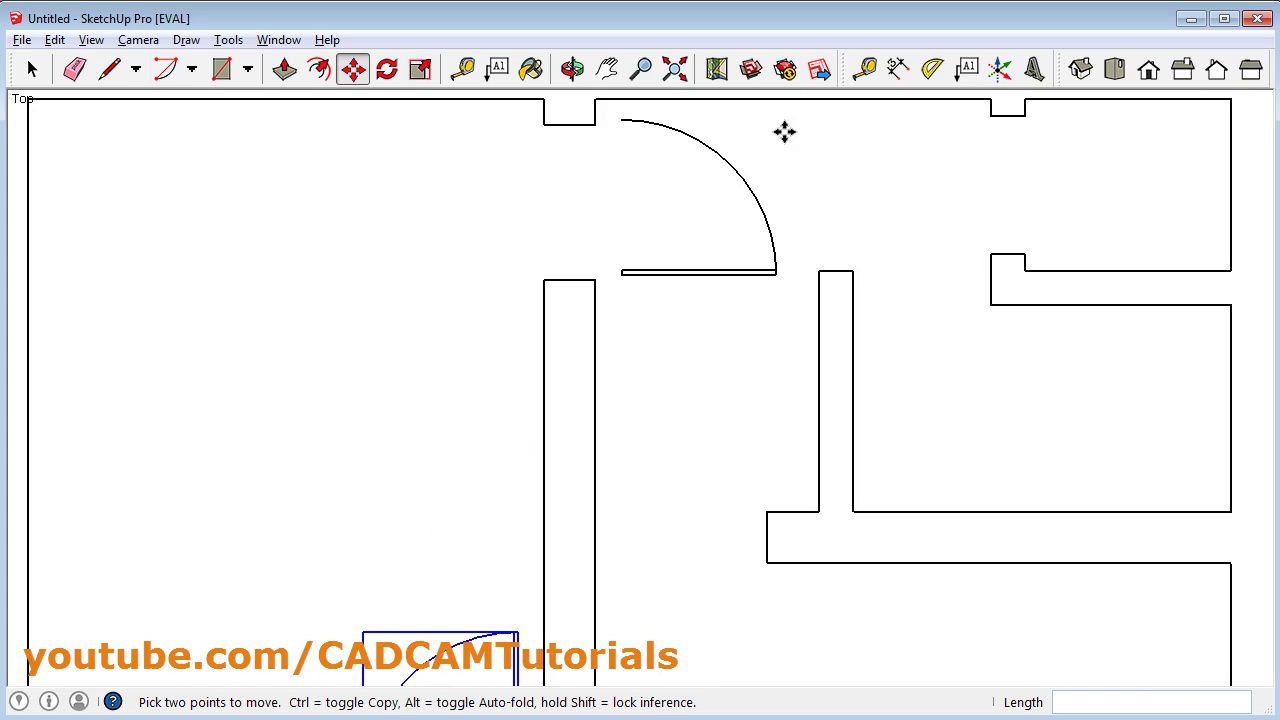
{"action": "key", "text": "alt+Tab"}
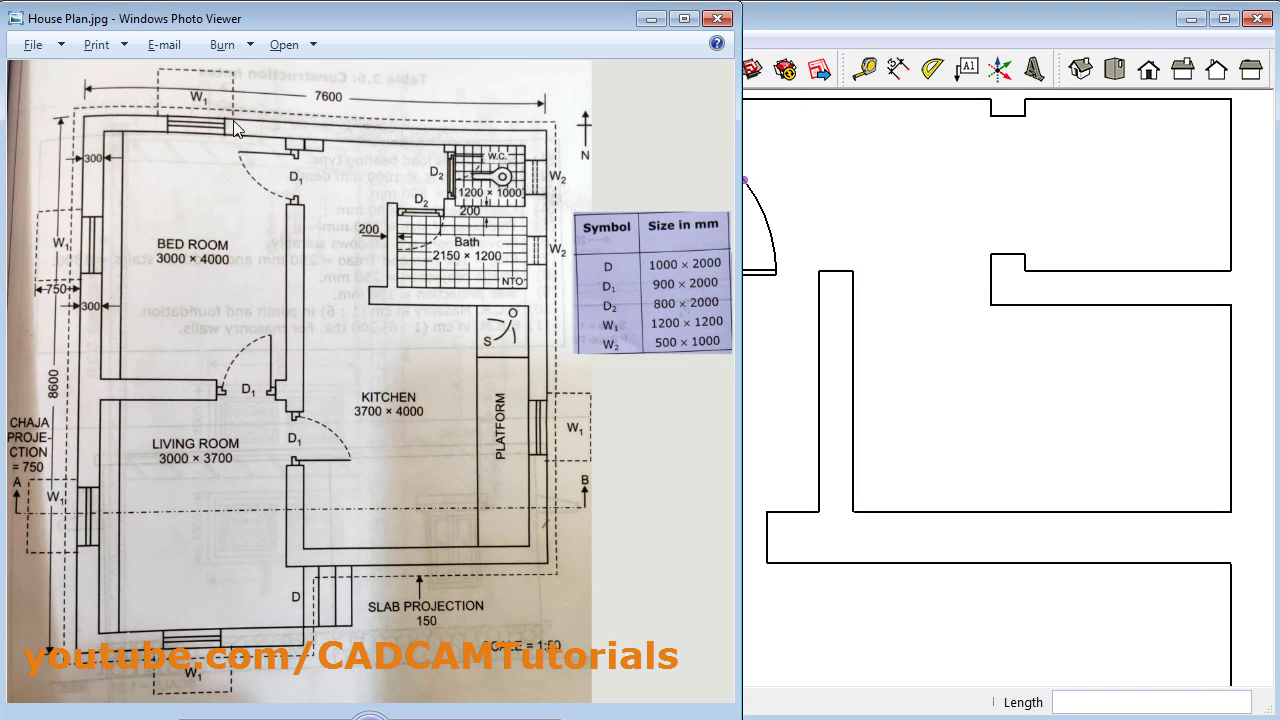
Step: Pan the SketchUp plan slightly right, recheck the House Plan photo, and return to the Select tool
{"action": "left_click", "coordinate": [906, 24]}
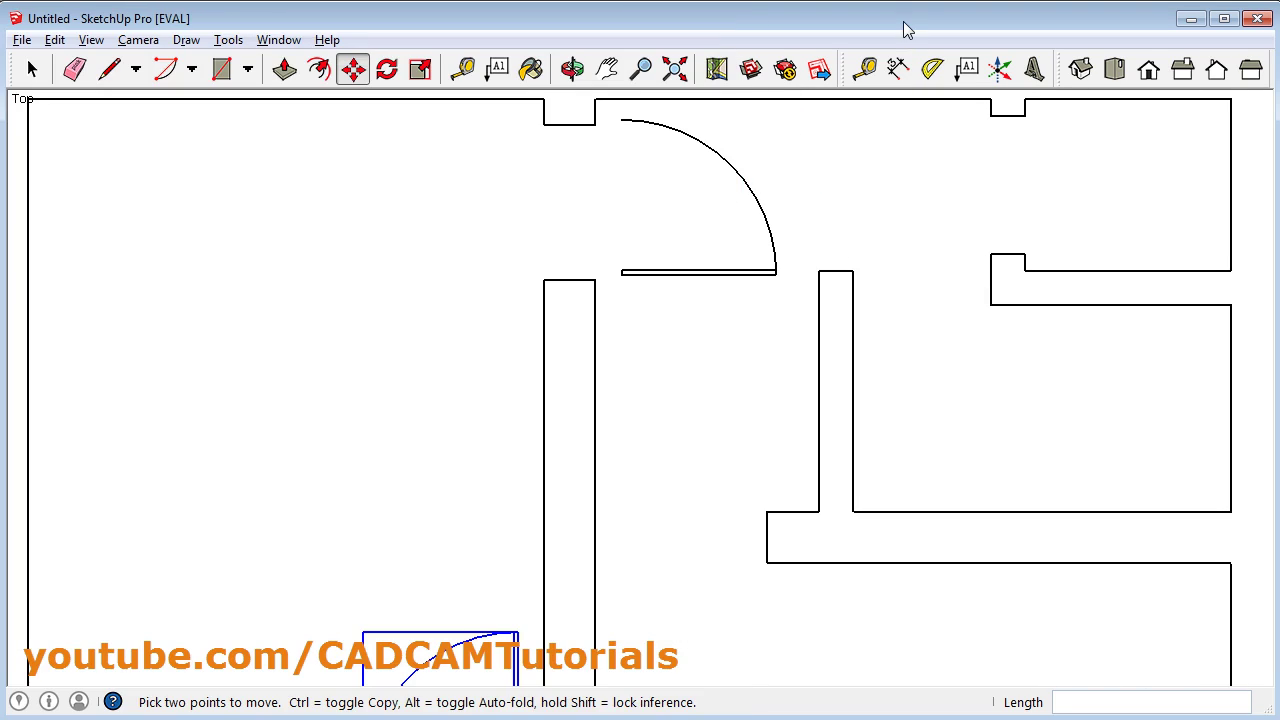
{"action": "middle_click_drag", "start_coordinate": [885, 283], "coordinate": [1226, 311], "text": "shift"}
{"action": "key", "text": "m"}
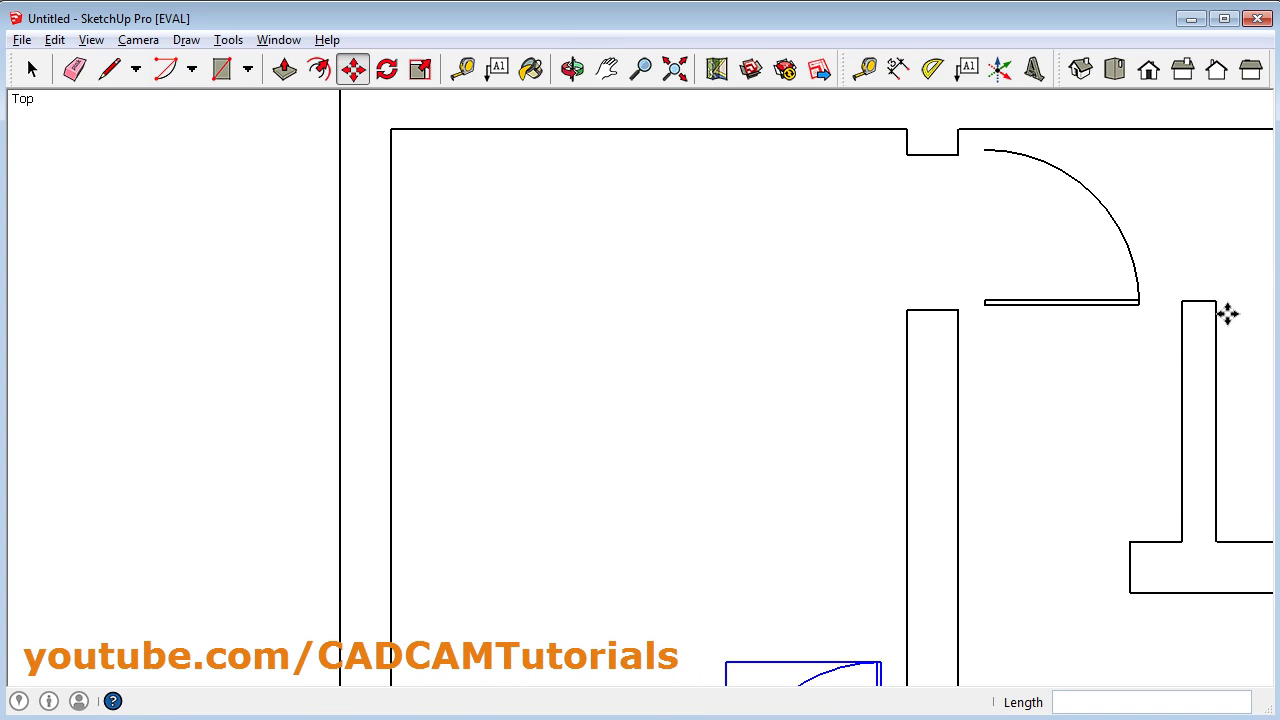
{"action": "key", "text": "alt+Tab"}
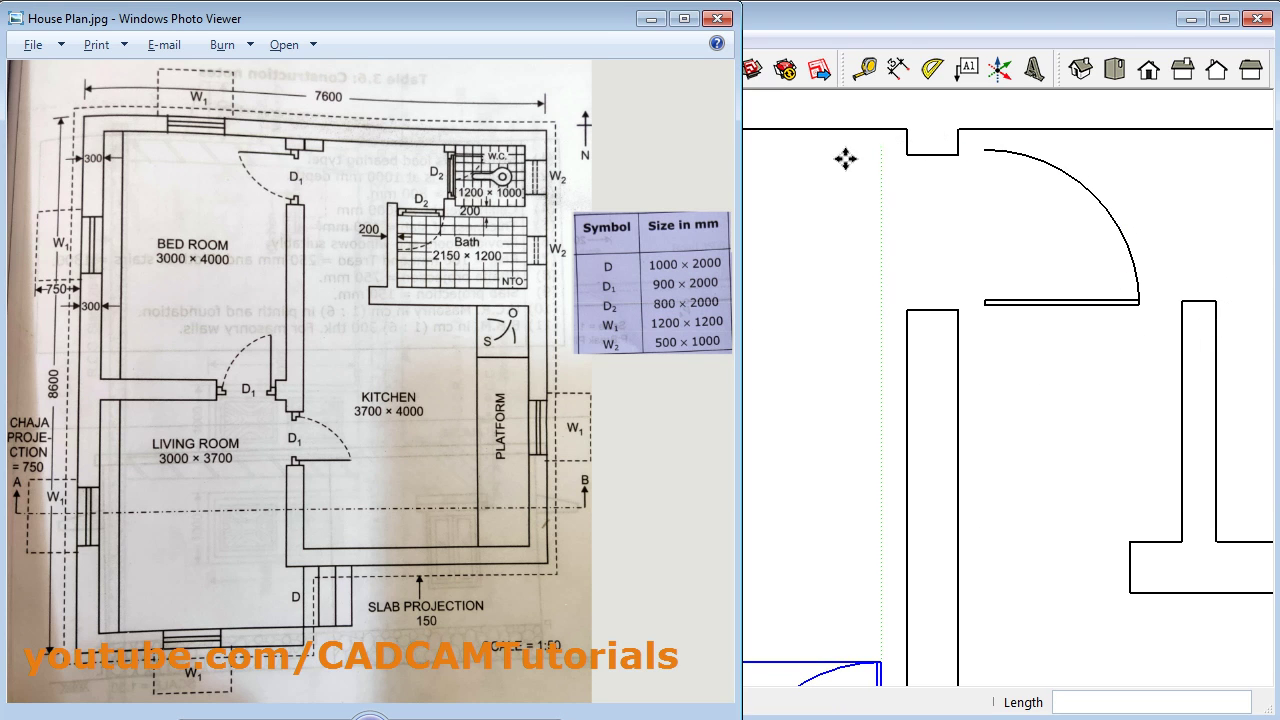
{"action": "left_click", "coordinate": [944, 27]}
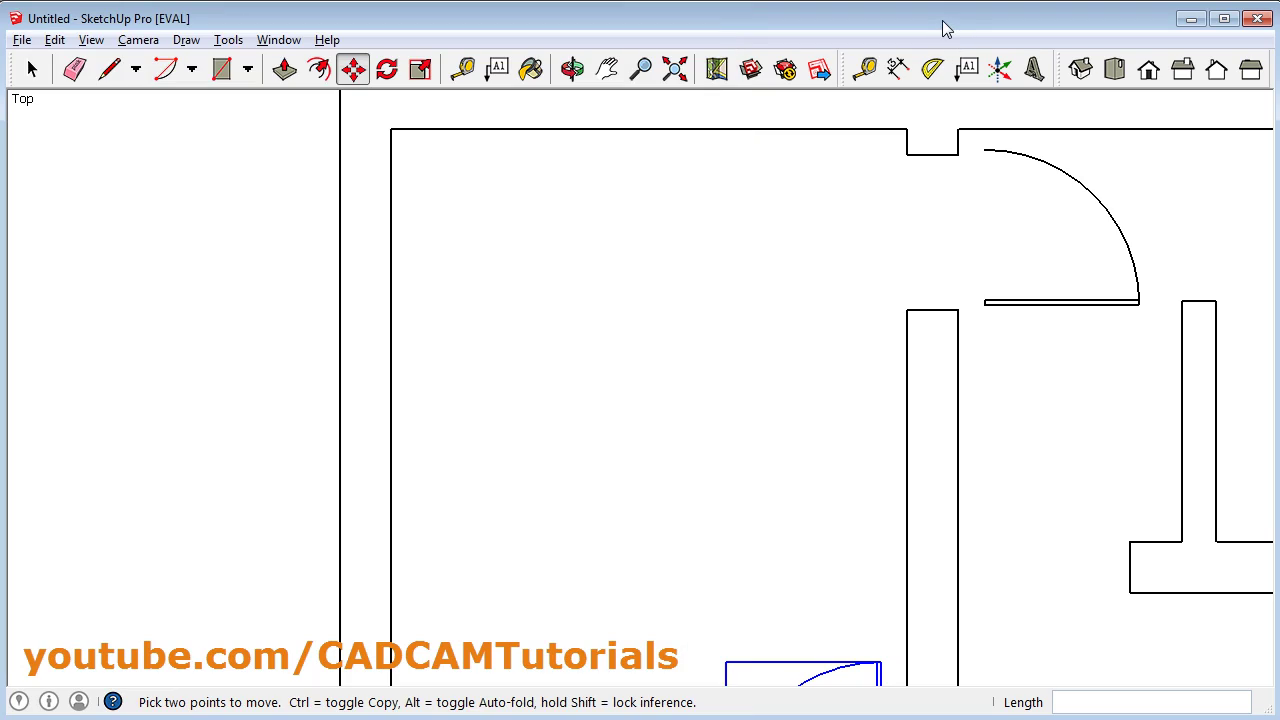
{"action": "left_click", "coordinate": [31, 70]}
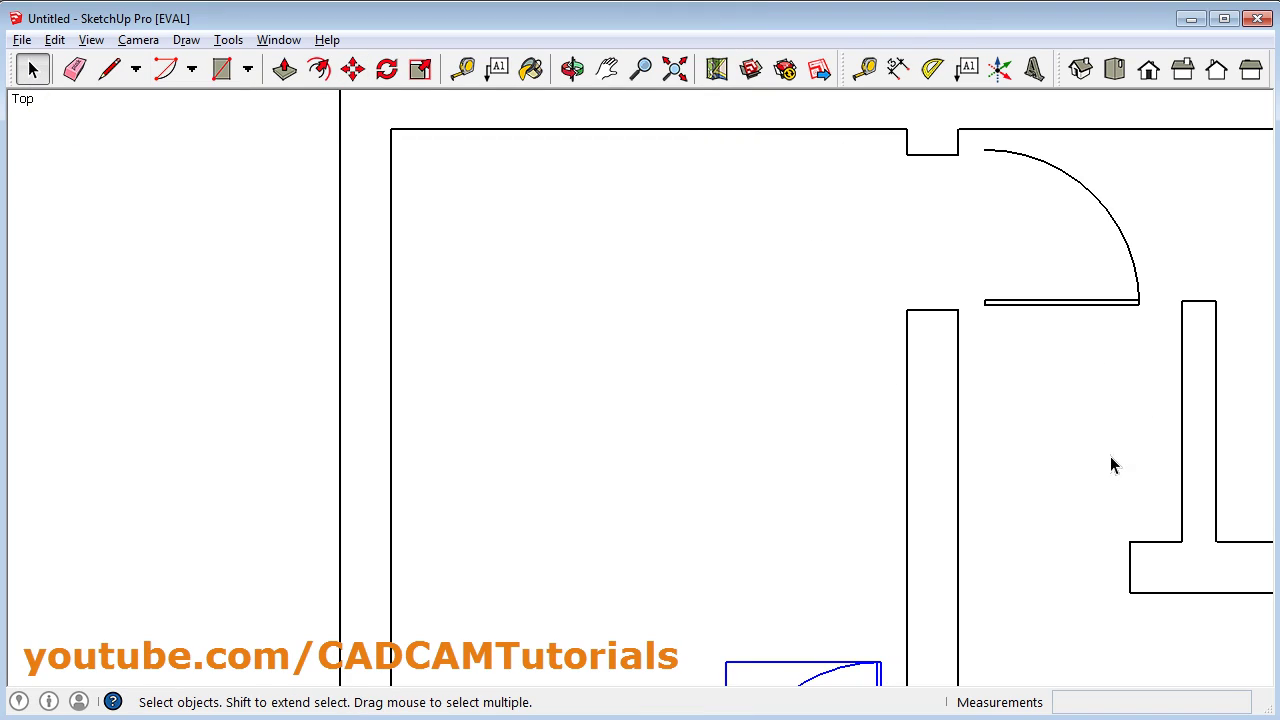
Step: Rotate the top-right door symbol 180° about its hinge corner
{"action": "left_click", "coordinate": [1097, 424]}
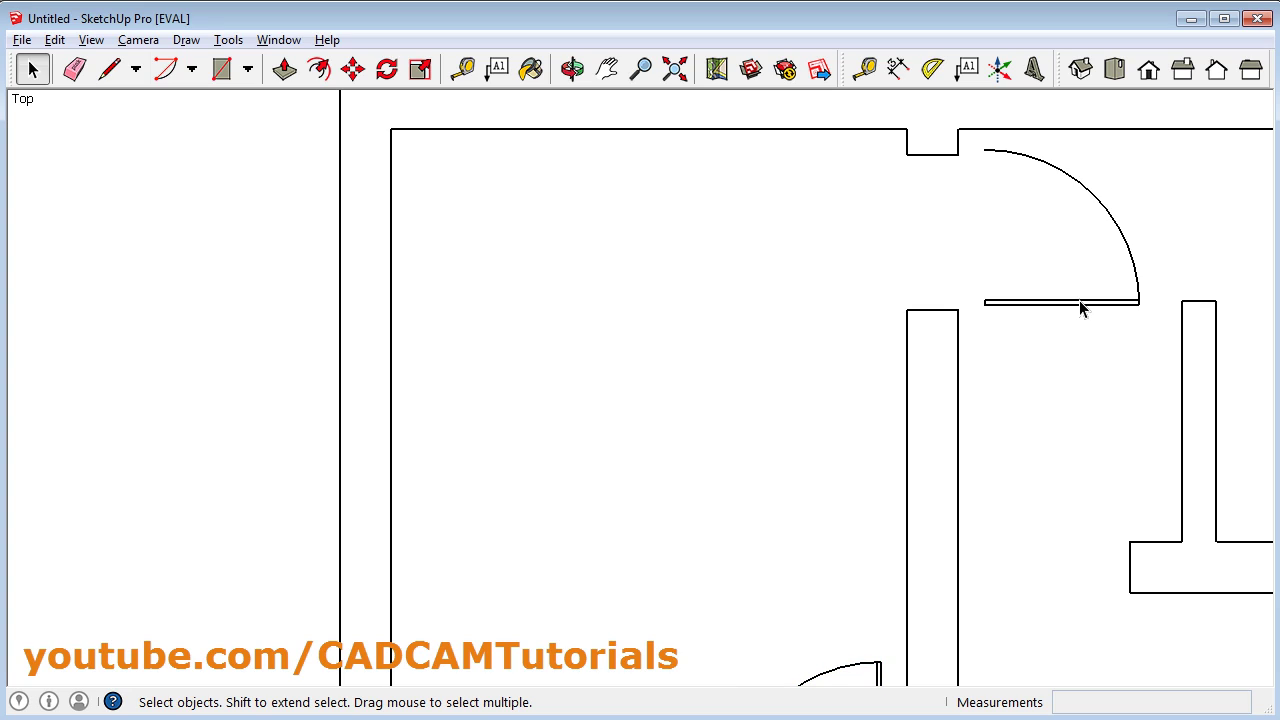
{"action": "left_click", "coordinate": [1080, 306]}
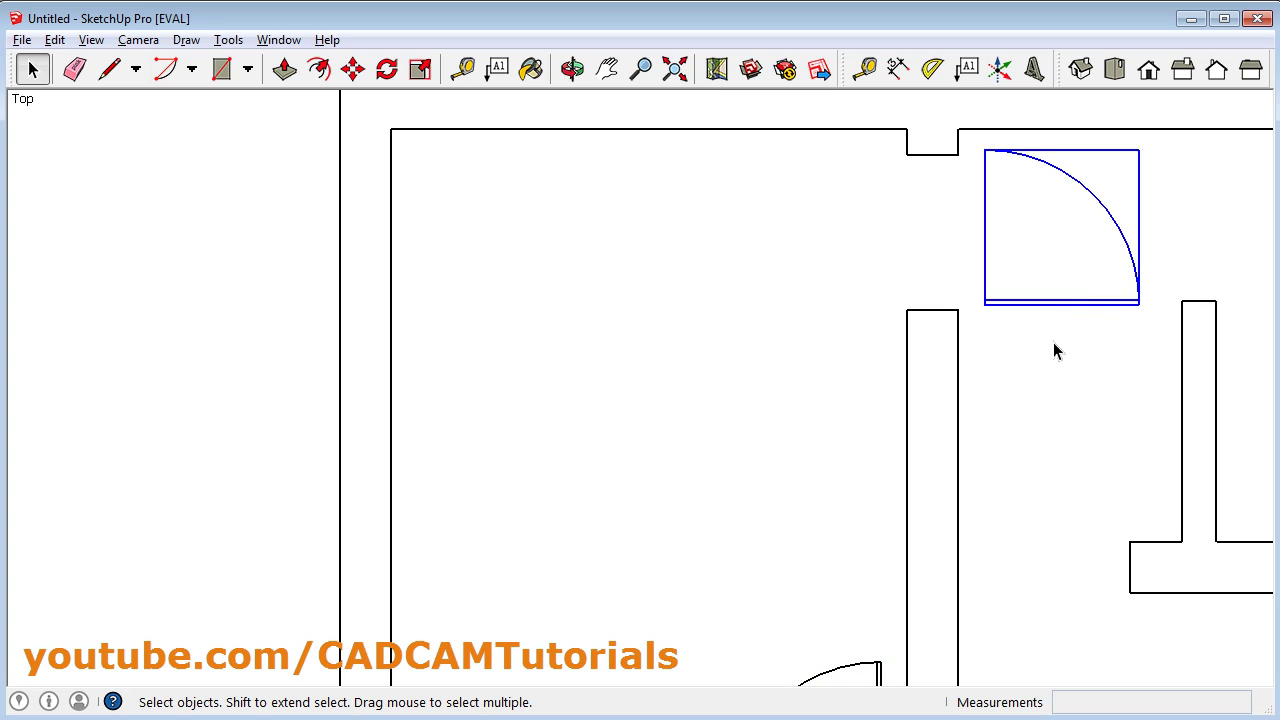
{"action": "left_click", "coordinate": [385, 77]}
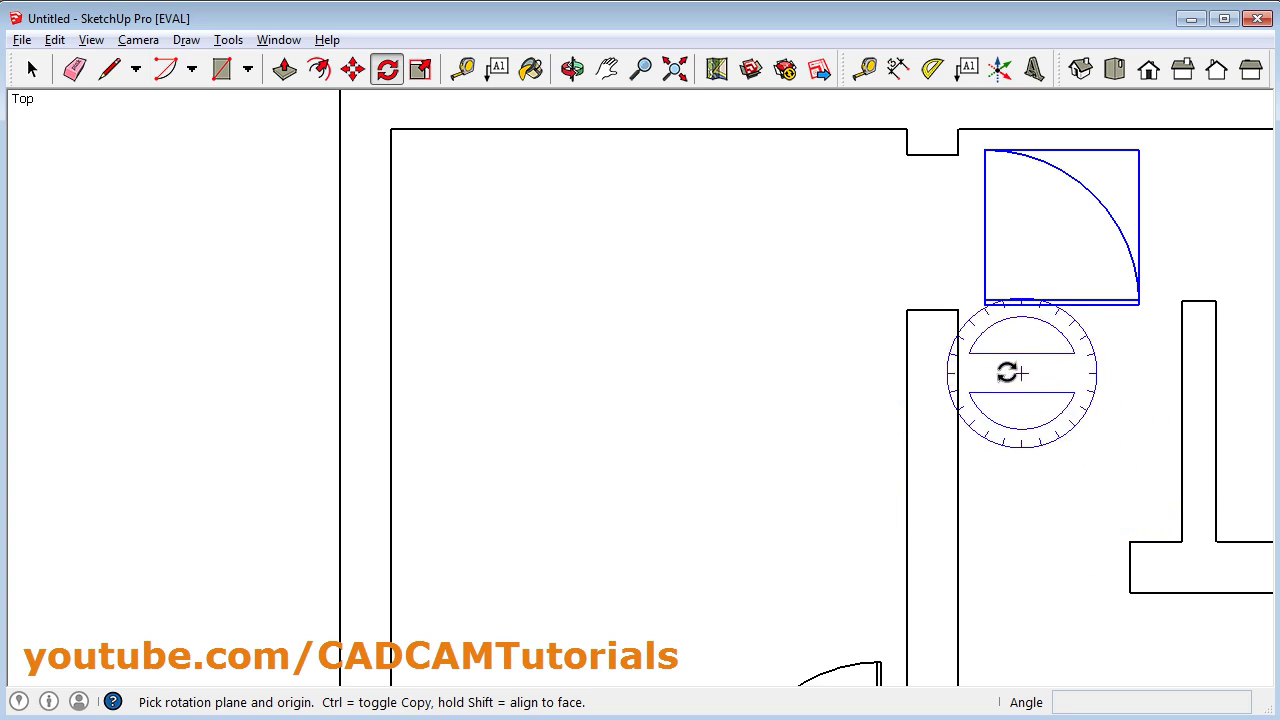
{"action": "left_click", "coordinate": [985, 305]}
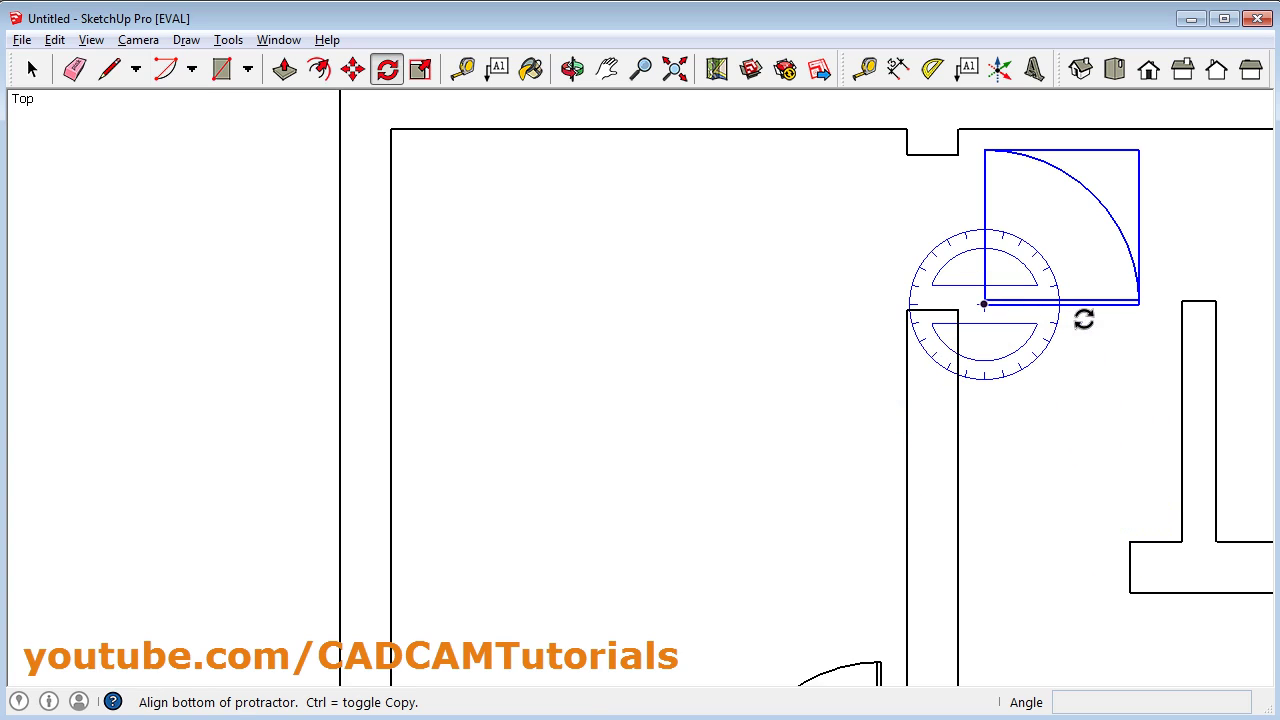
{"action": "left_click", "coordinate": [1138, 305]}
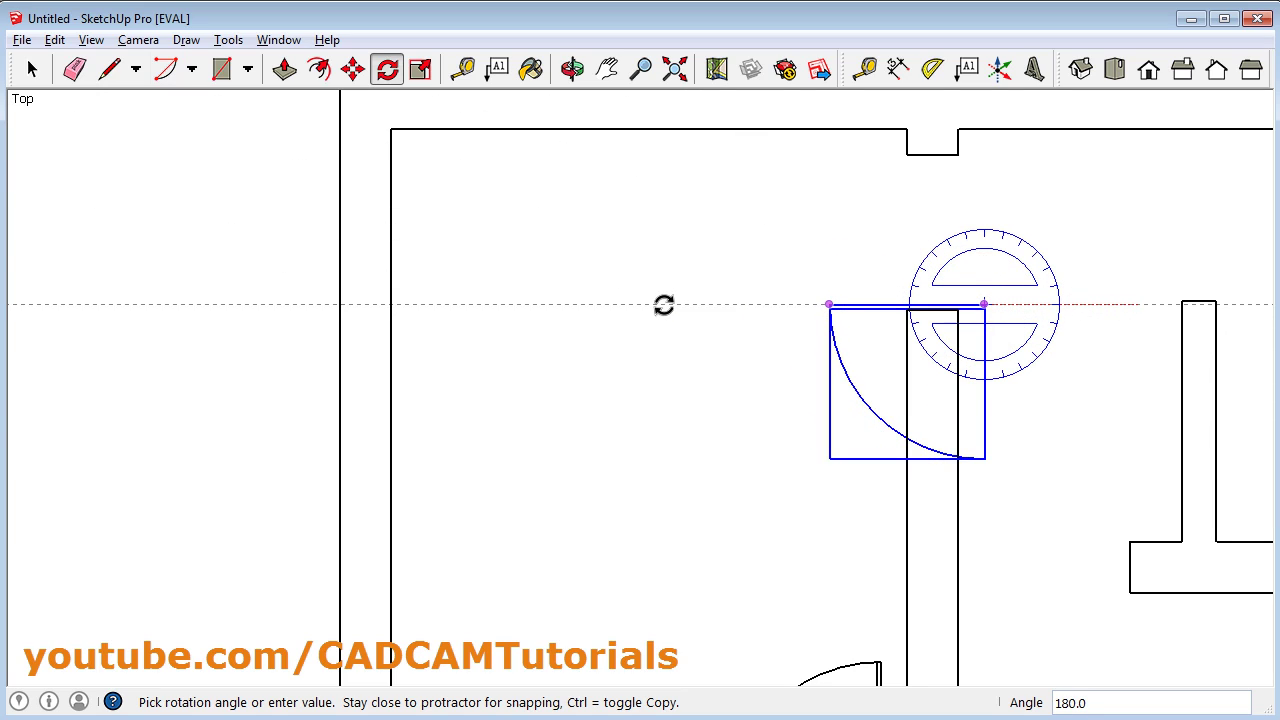
{"action": "left_click", "coordinate": [663, 305]}
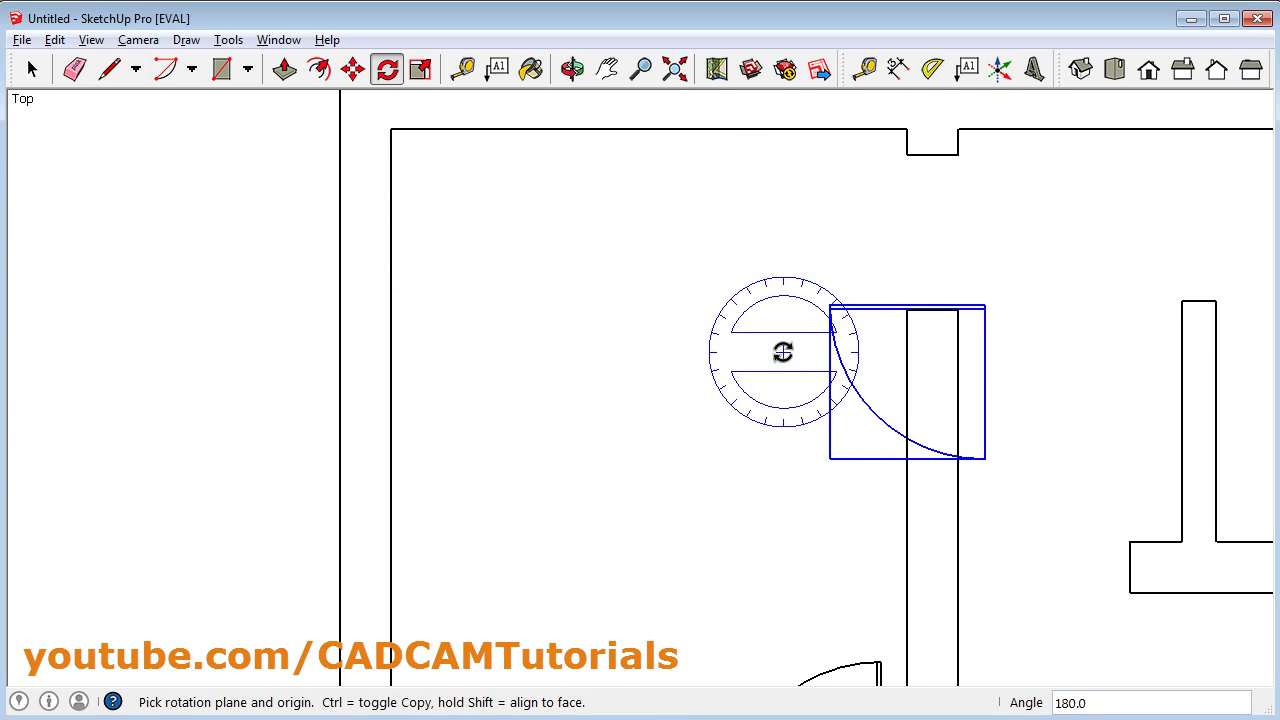
Step: Move the turned door from its corner onto the top-wall opening's endpoint
{"action": "left_click", "coordinate": [352, 68]}
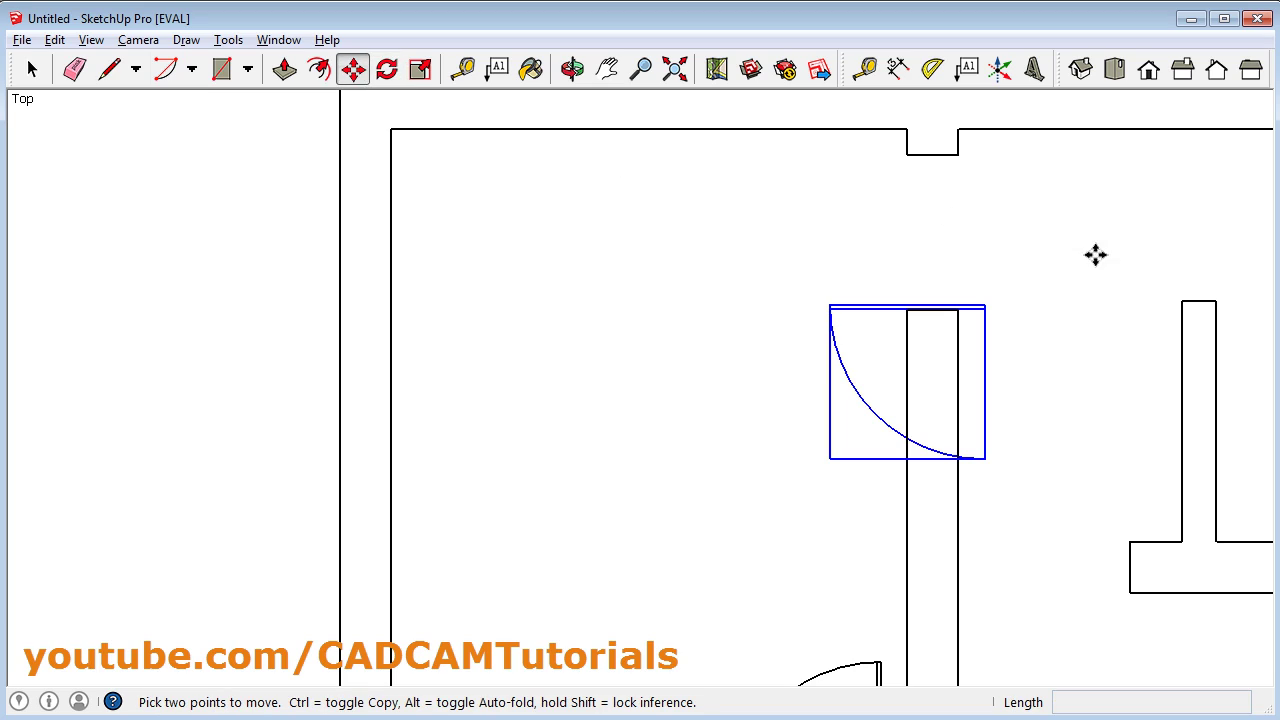
{"action": "left_click", "coordinate": [988, 303]}
{"action": "left_click", "coordinate": [906, 155]}
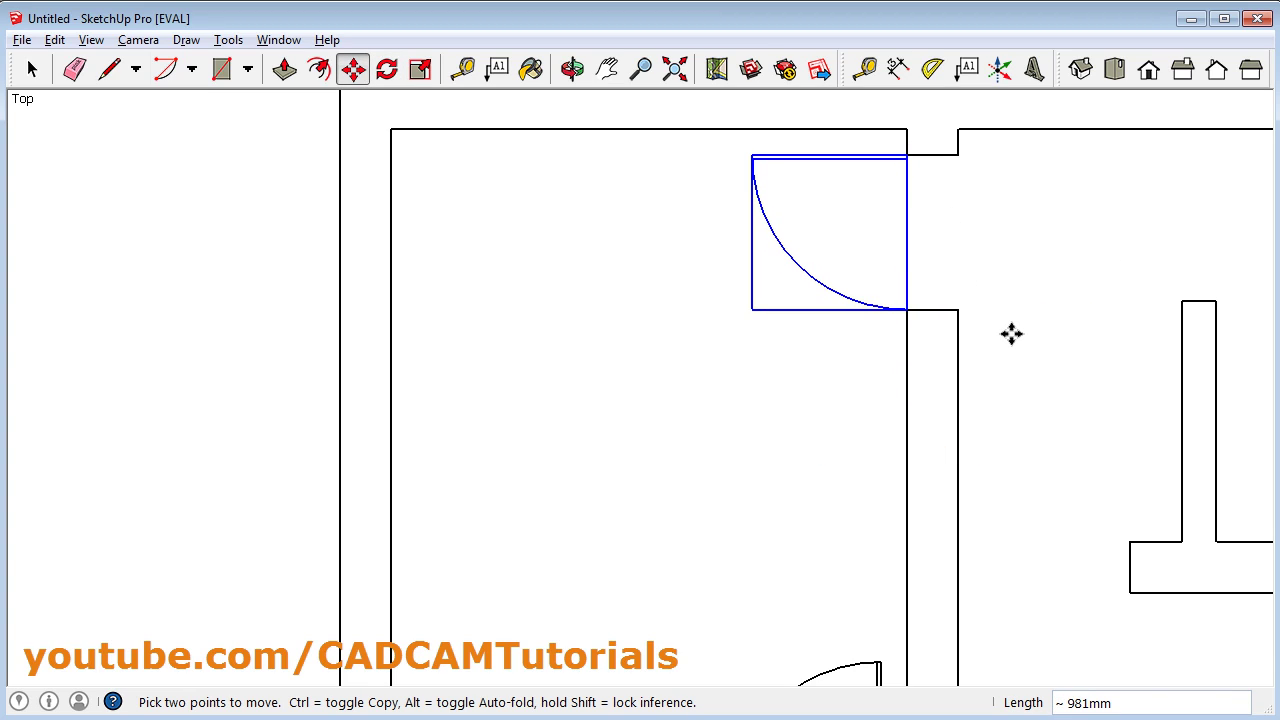
{"action": "left_click", "coordinate": [34, 74]}
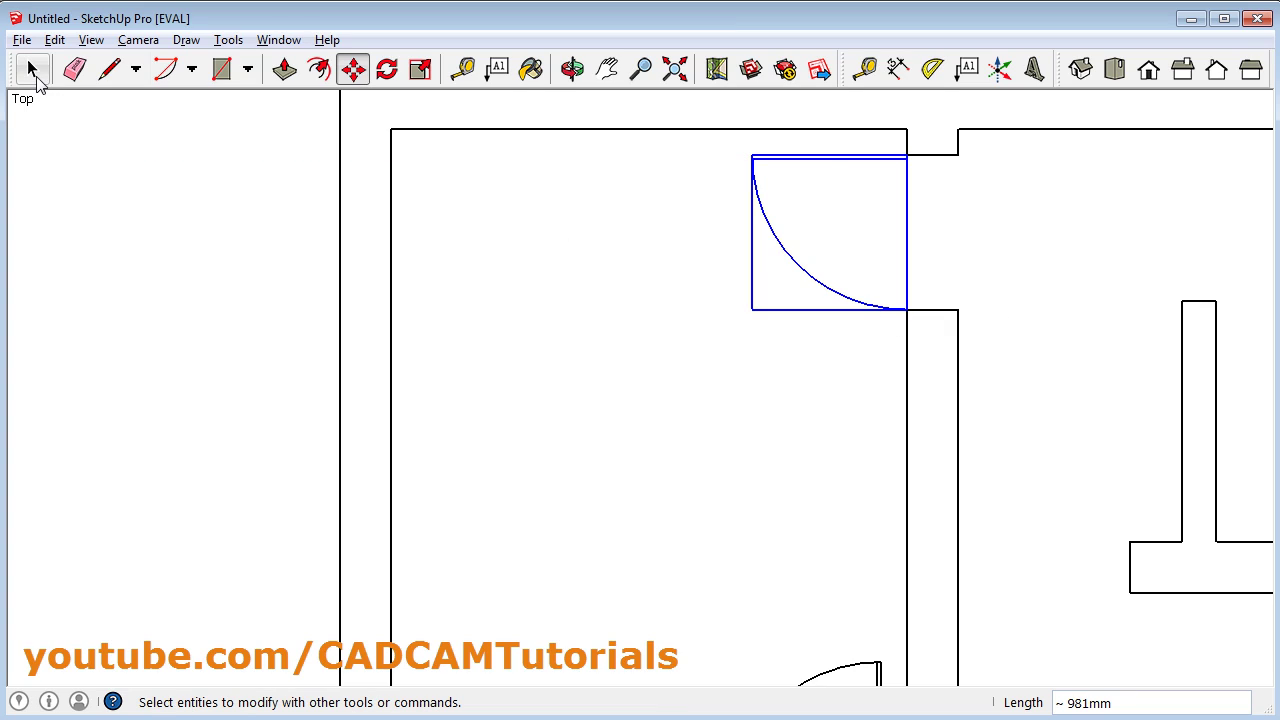
{"action": "left_click", "coordinate": [33, 72]}
{"action": "left_click", "coordinate": [253, 425]}
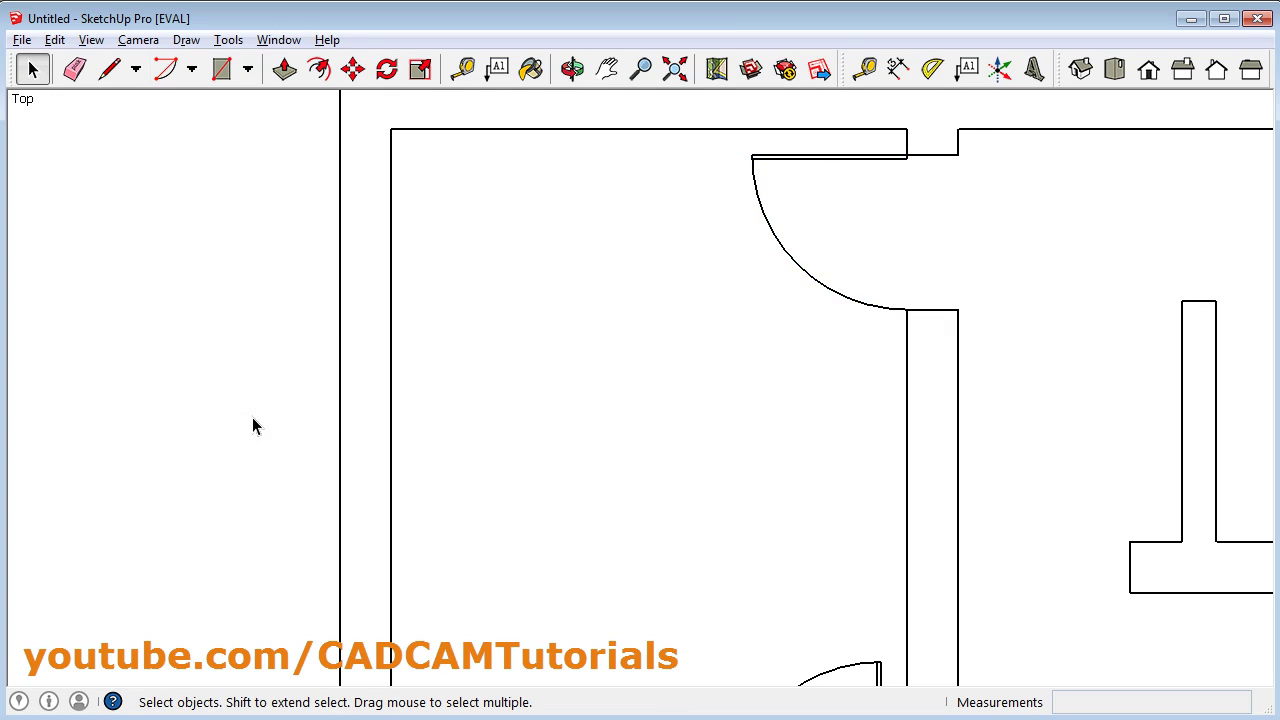
Step: Fit the whole plan in view, compare it with House Plan.jpg, and zoom toward the lower-left room
{"action": "left_click", "coordinate": [674, 68]}
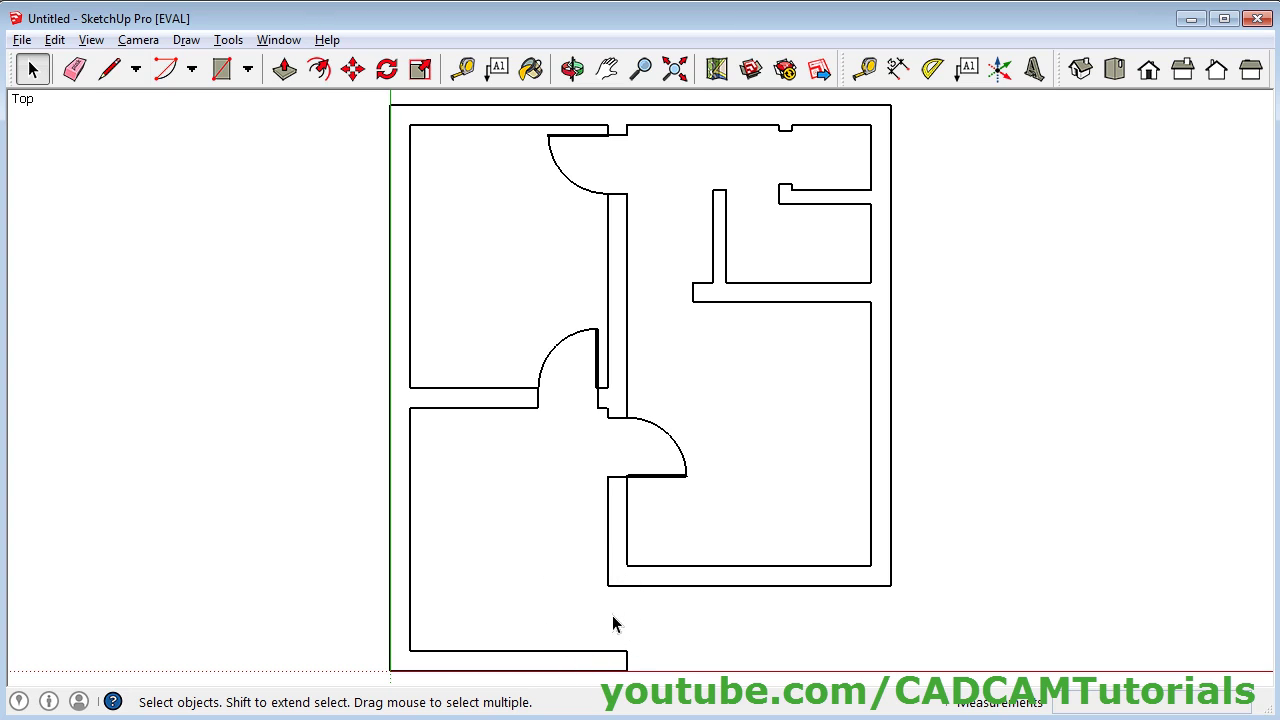
{"action": "key", "text": "alt+Tab"}
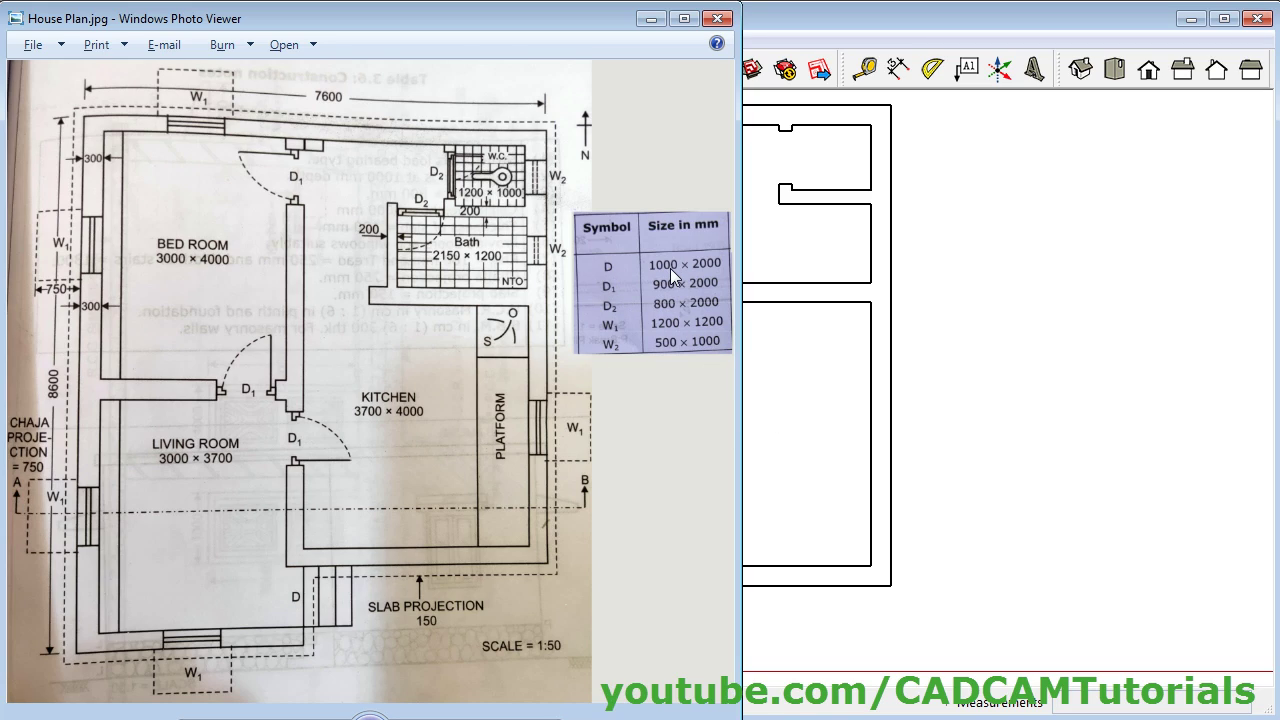
{"action": "left_click", "coordinate": [1014, 514]}
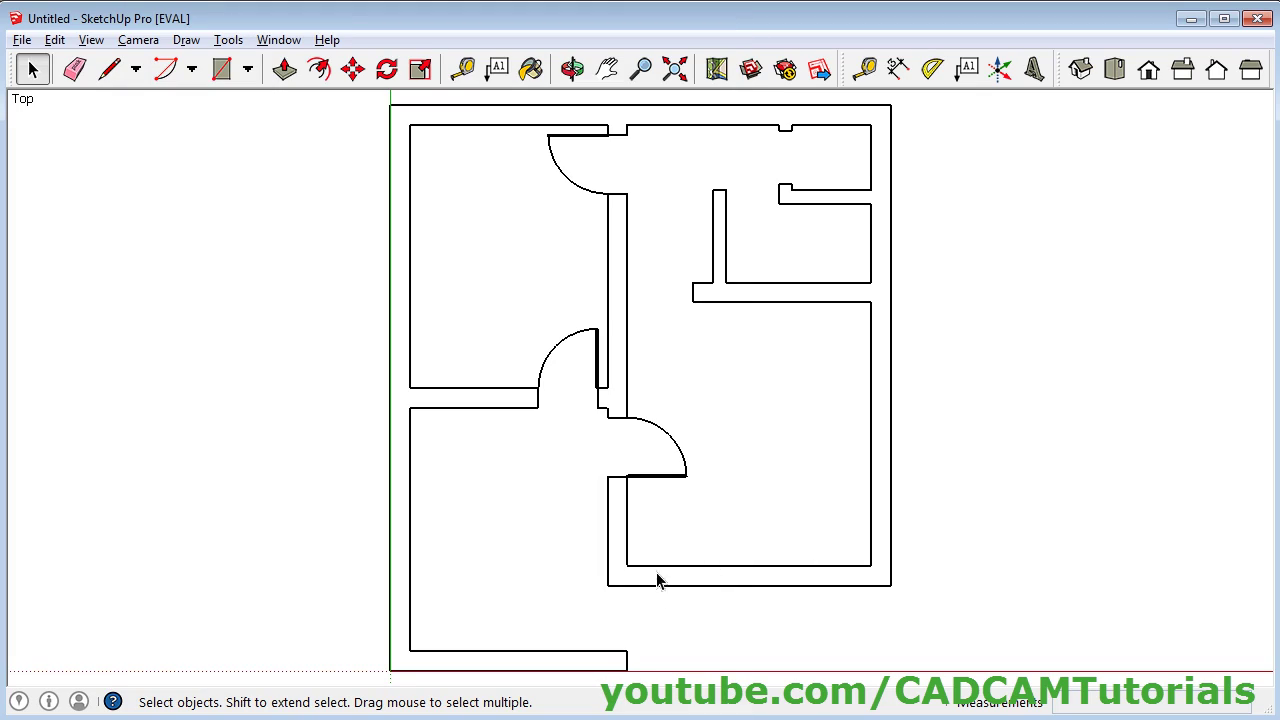
{"action": "scroll", "coordinate": [630, 668], "scroll_direction": "up", "scroll_amount": 4}
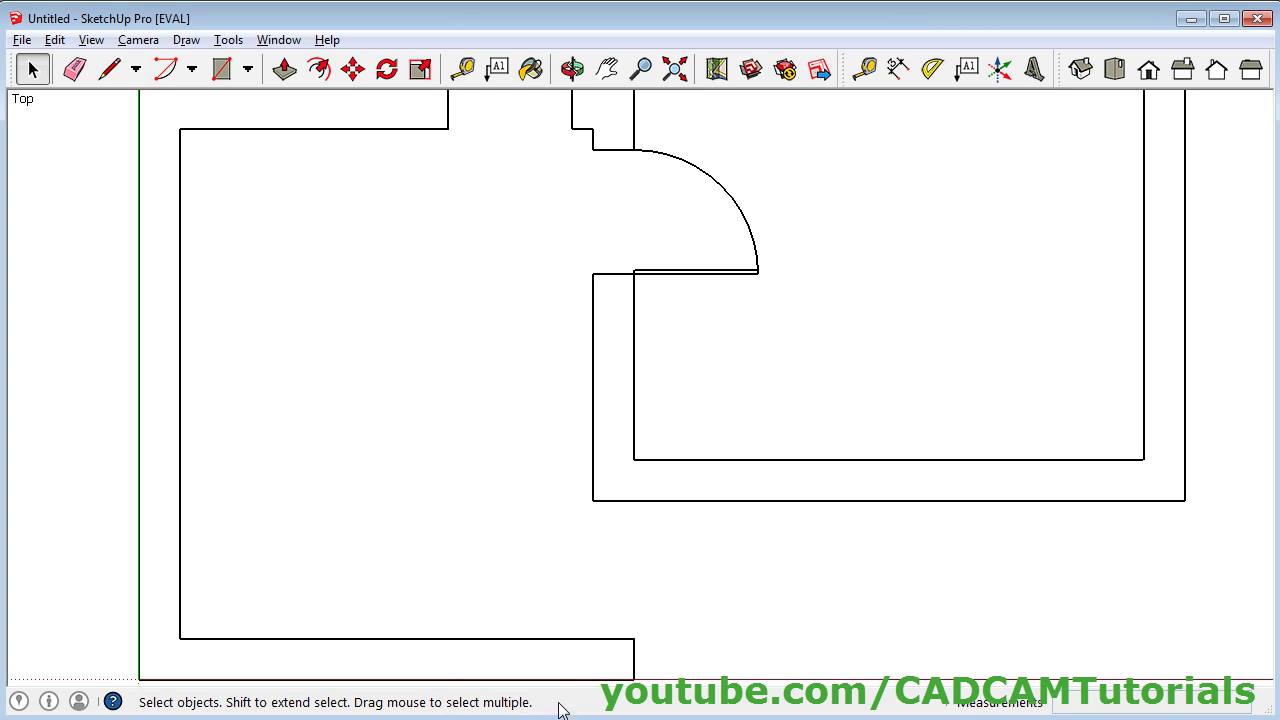
{"action": "key", "text": "alt+Tab"}
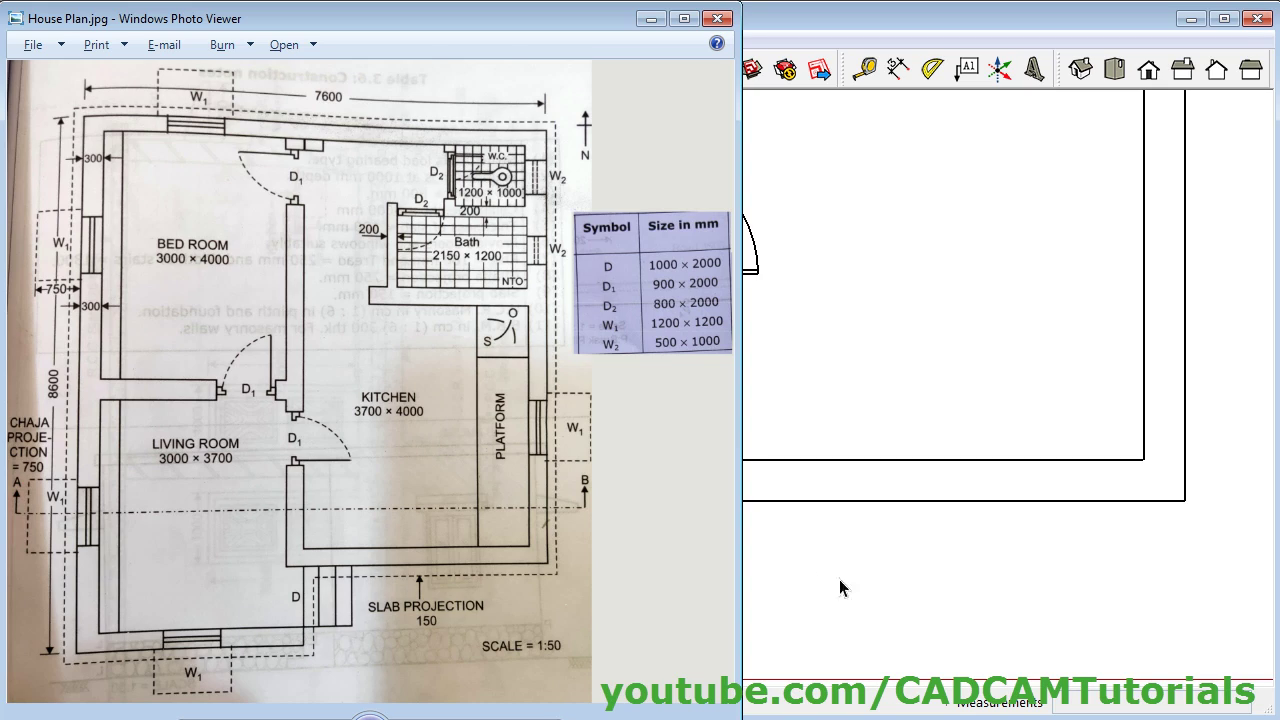
{"action": "key", "text": "alt+Tab"}
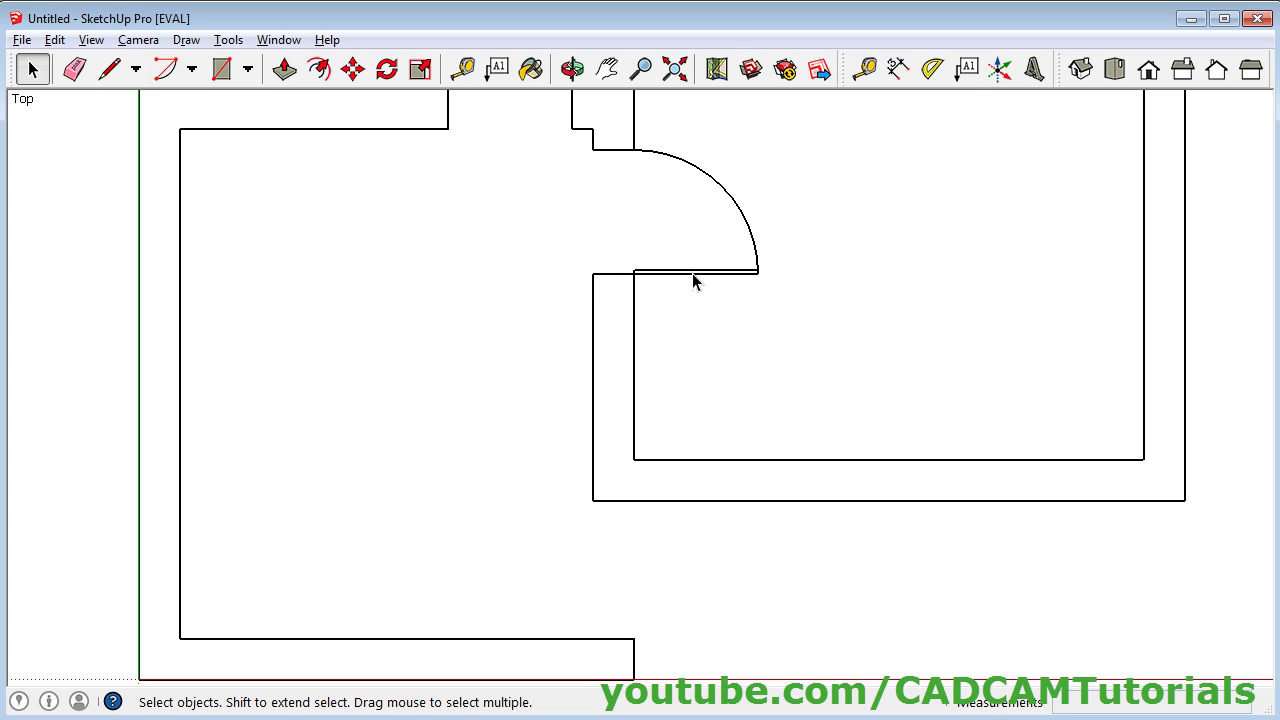
Step: Paste a copy of the door and swing-arc symbol into the lower-left room
{"action": "left_click", "coordinate": [771, 332]}
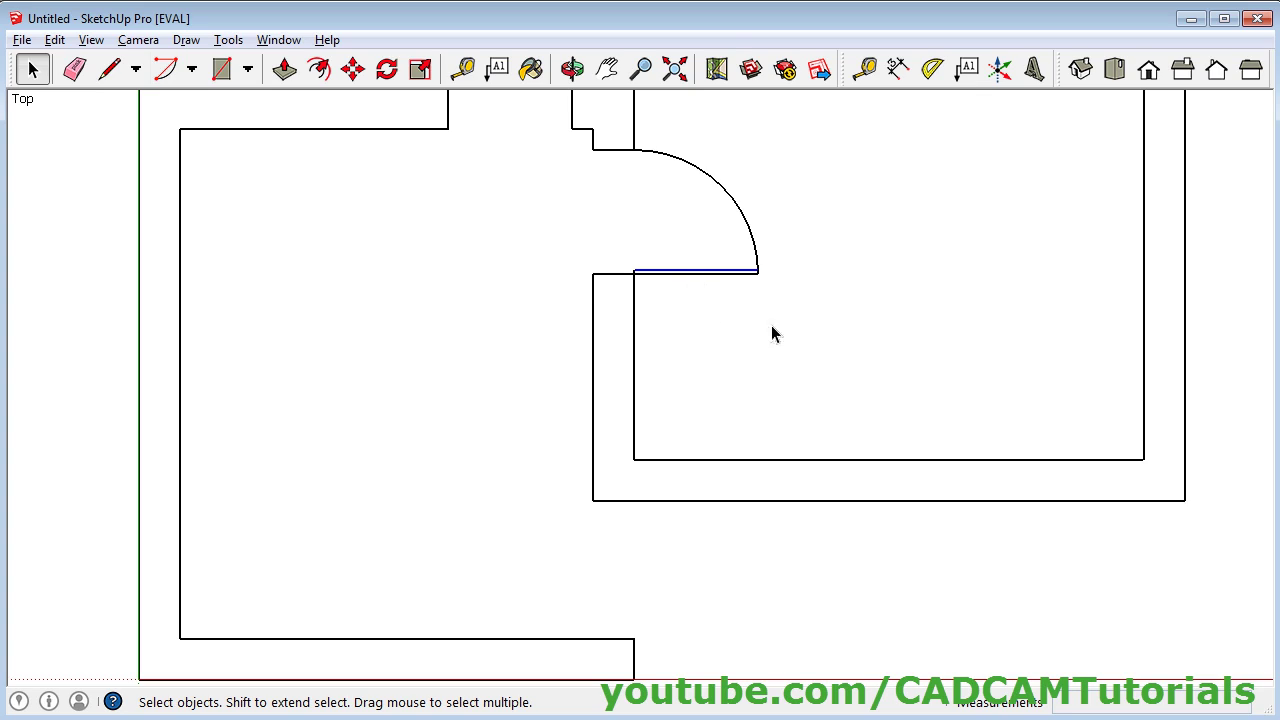
{"action": "left_click", "coordinate": [743, 224]}
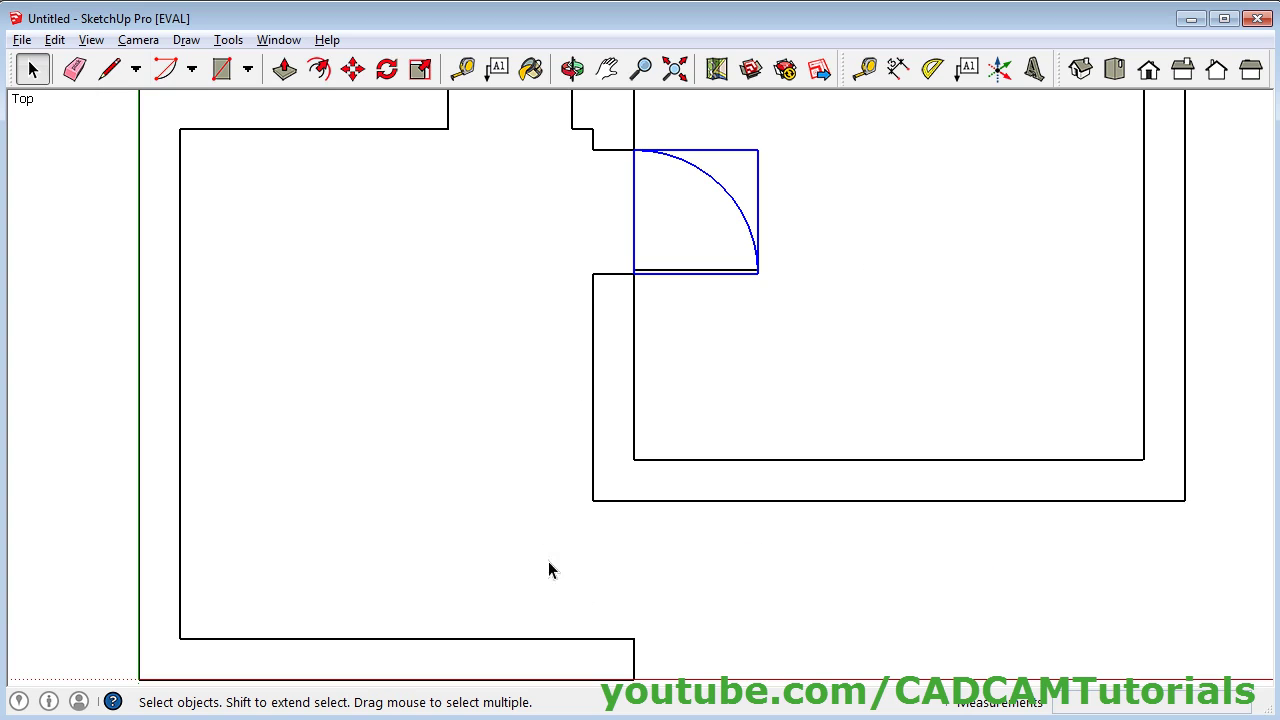
{"action": "left_click", "coordinate": [771, 572]}
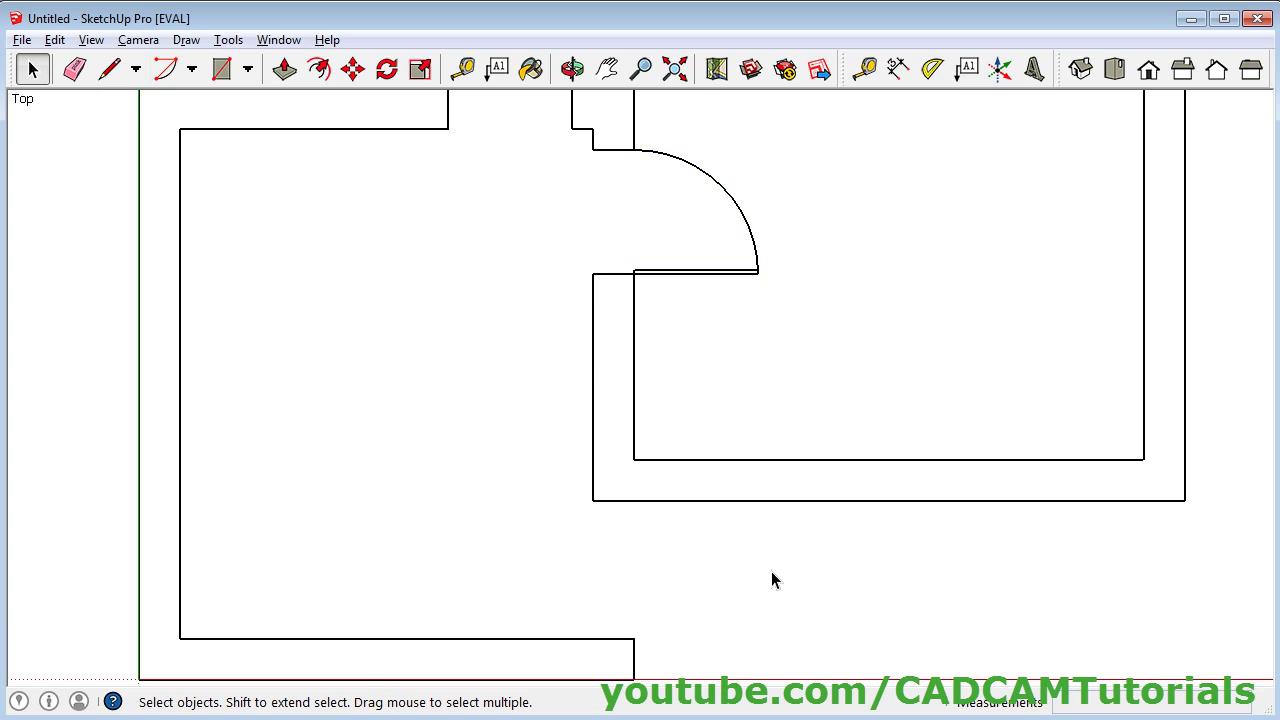
{"action": "key", "text": "ctrl+v"}
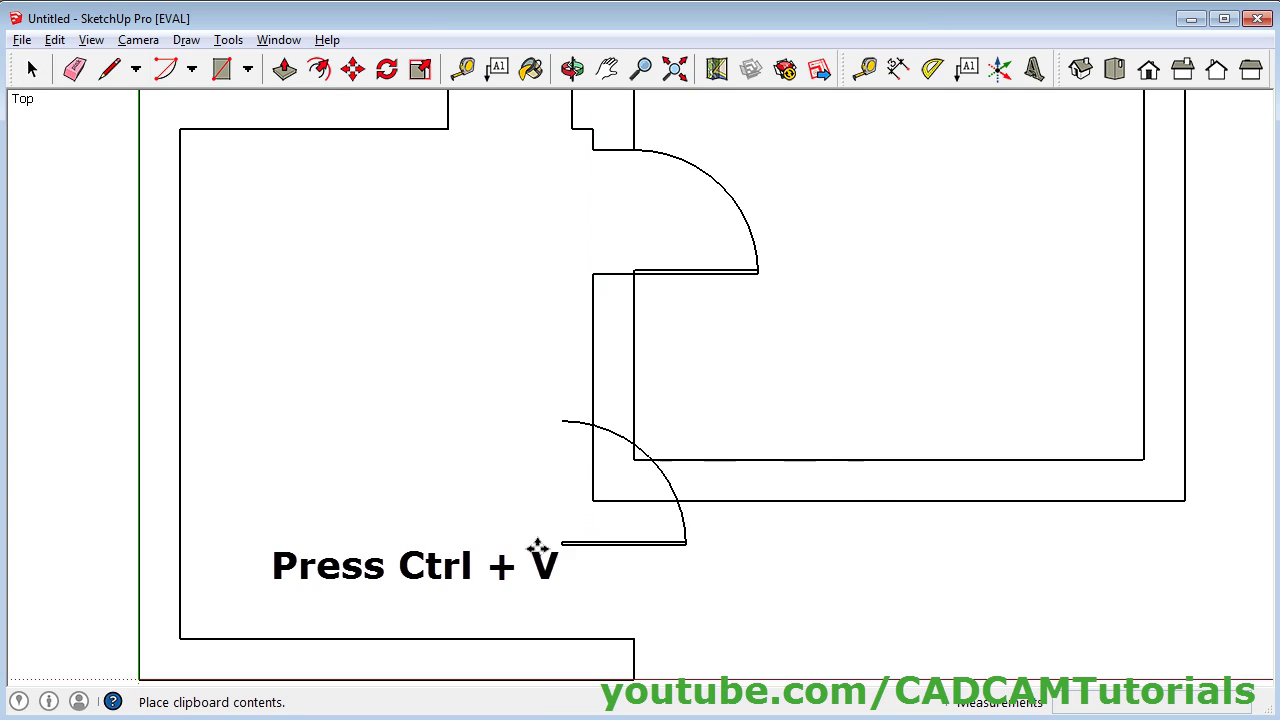
{"action": "left_click", "coordinate": [416, 564]}
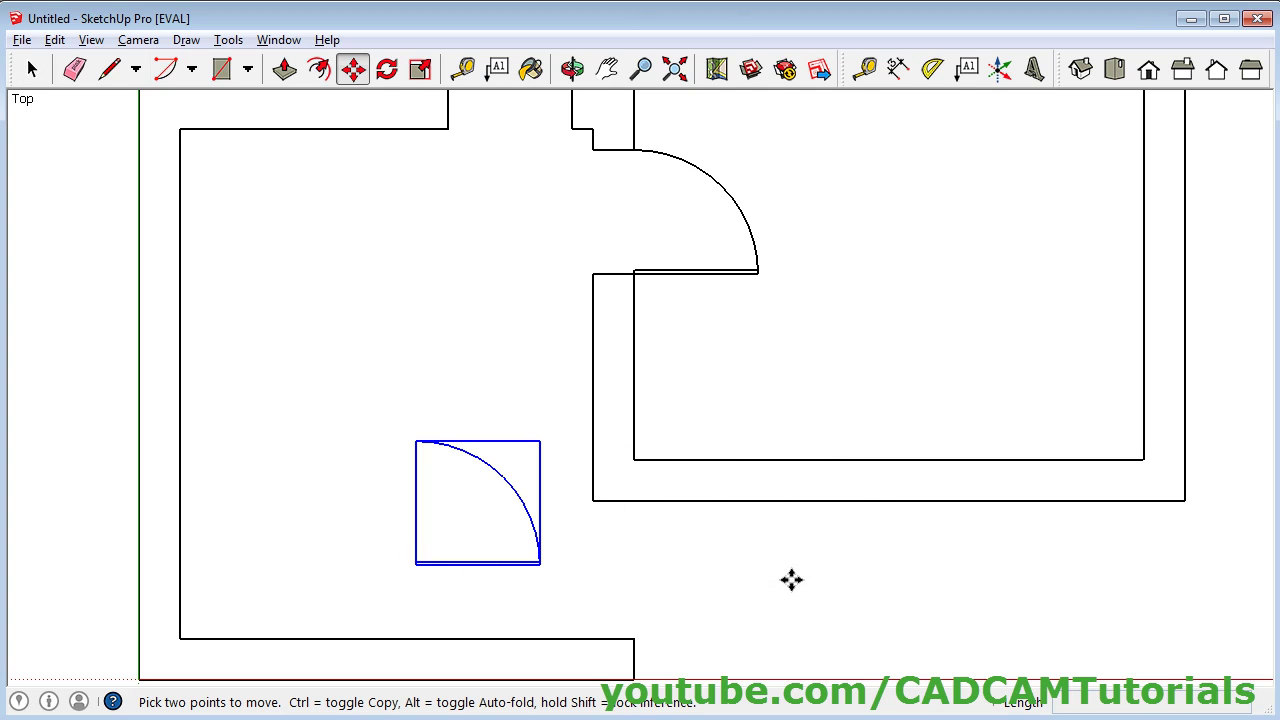
{"action": "left_click", "coordinate": [32, 70]}
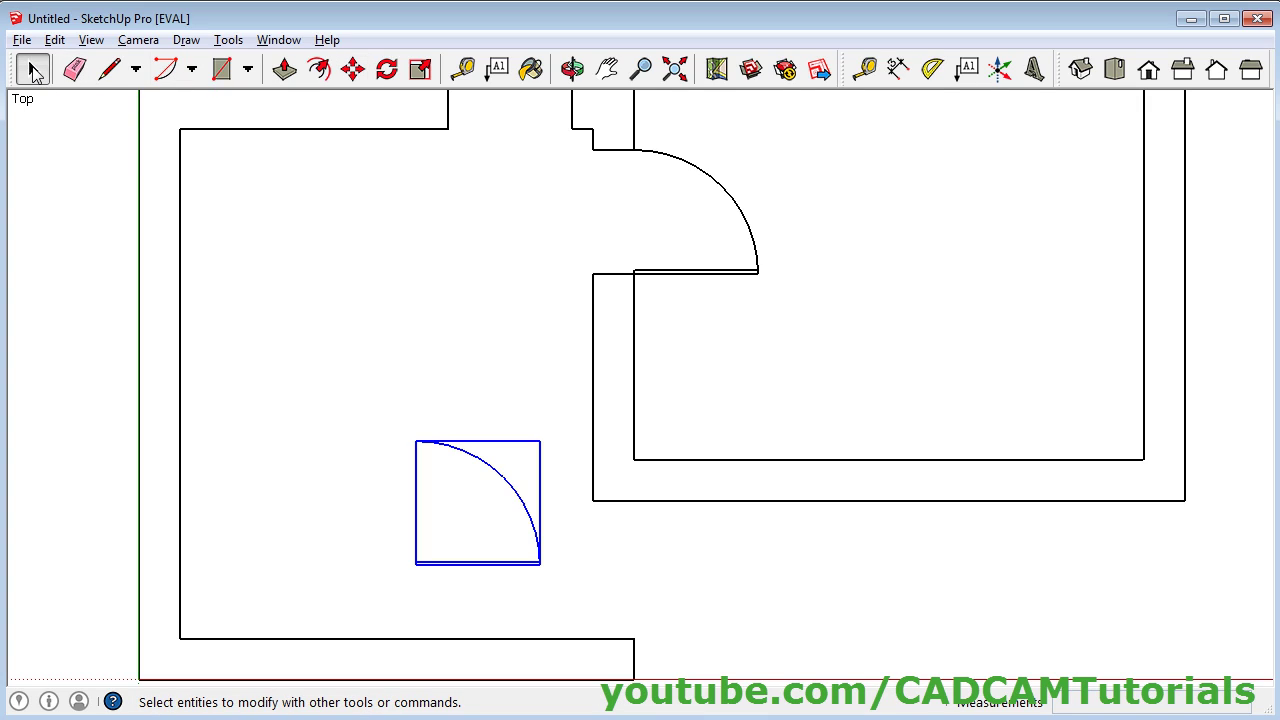
{"action": "left_click", "coordinate": [839, 595]}
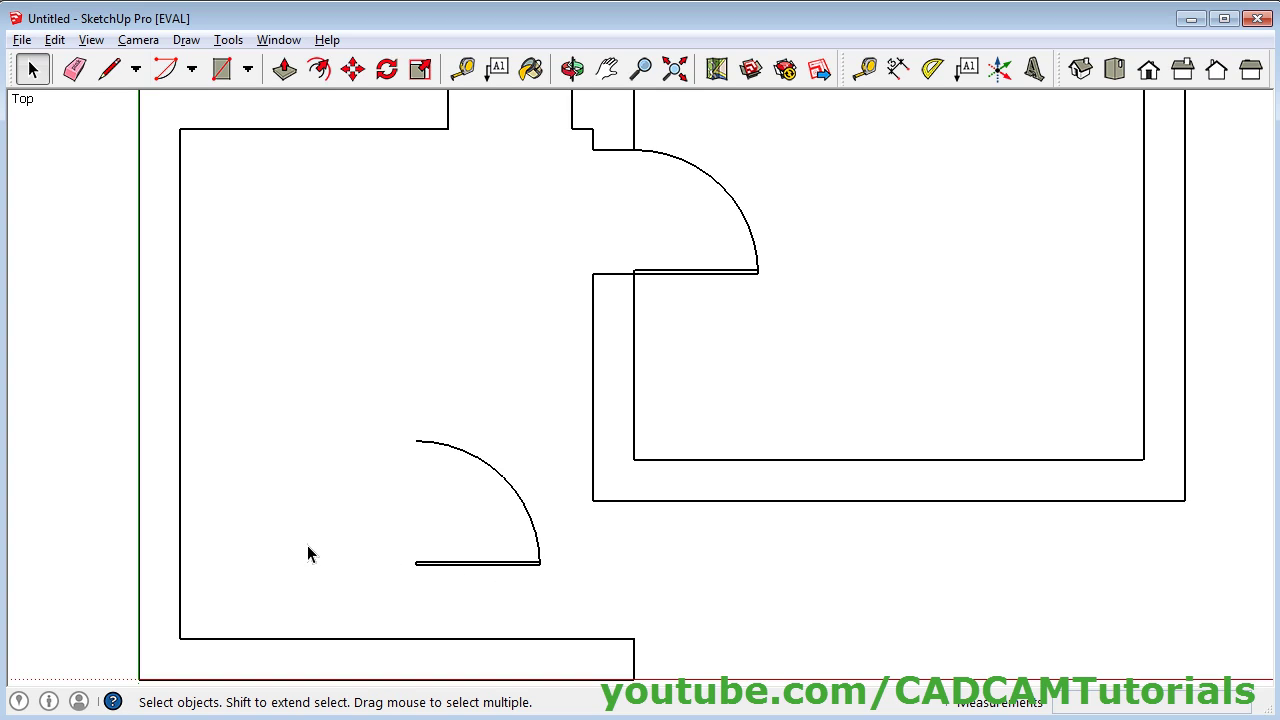
Step: Flip the pasted door group along its red axis so it swings the other way
{"action": "left_click", "coordinate": [512, 492]}
{"action": "right_click", "coordinate": [514, 491]}
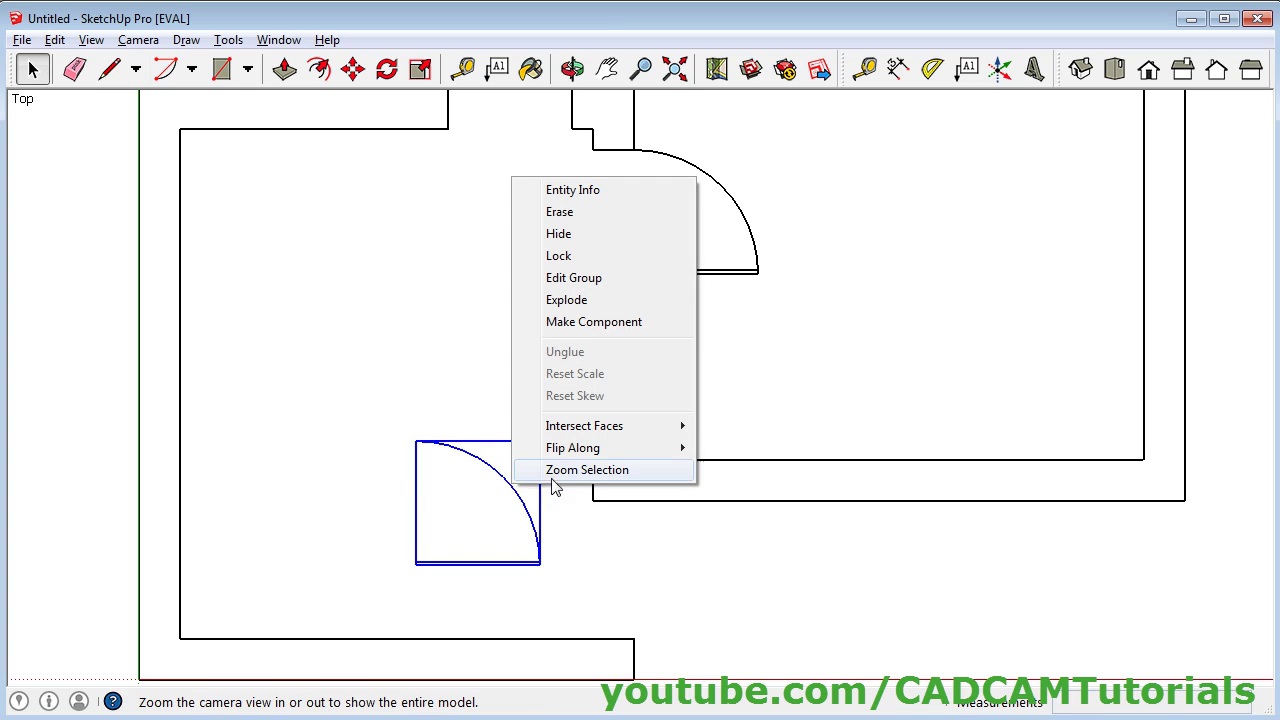
{"action": "mouse_move", "coordinate": [545, 452]}
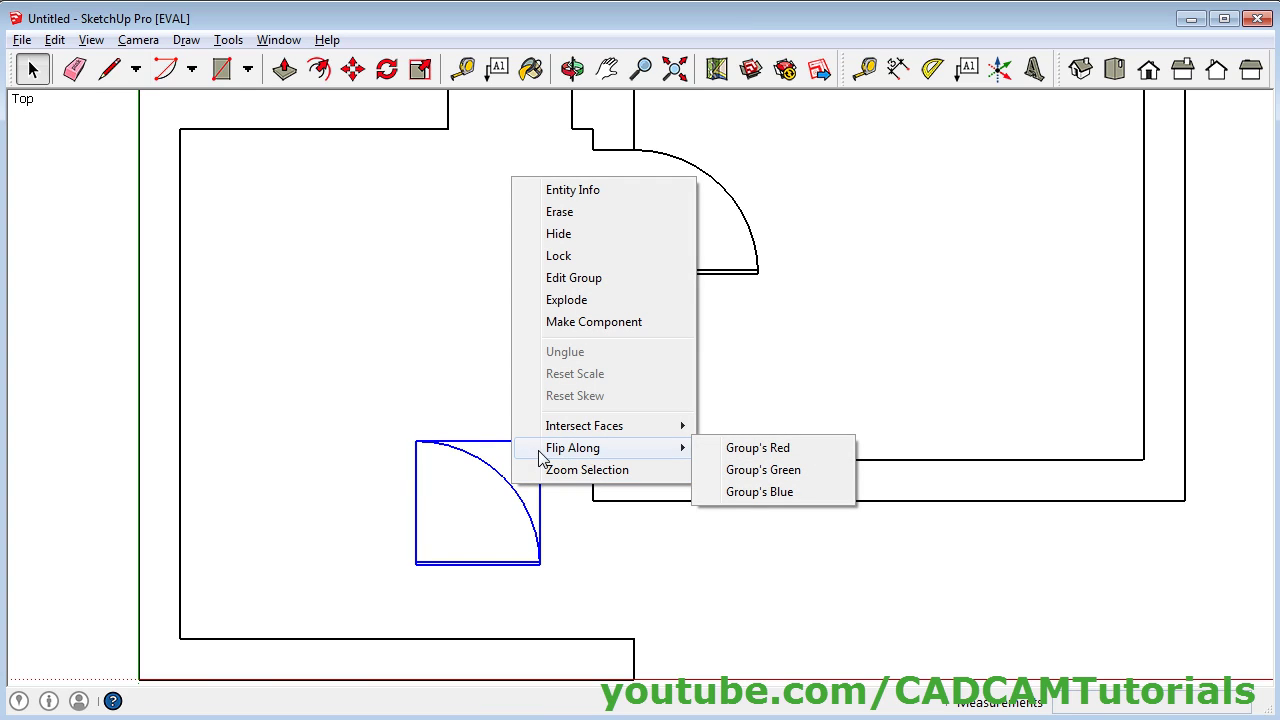
{"action": "left_click", "coordinate": [757, 448]}
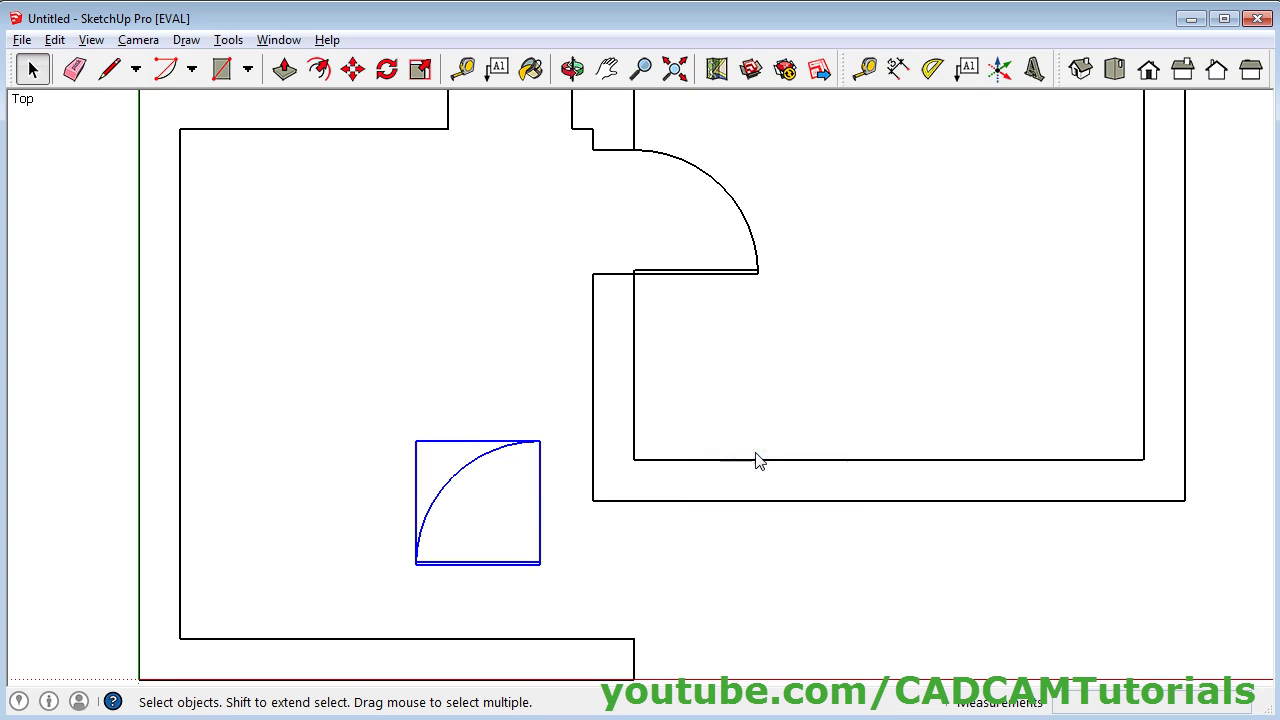
{"action": "left_click", "coordinate": [670, 580]}
Step: Move the mirrored door so its arc's top-right end snaps onto the doorway's wall corner
{"action": "scroll", "coordinate": [690, 660], "scroll_direction": "up", "scroll_amount": 3}
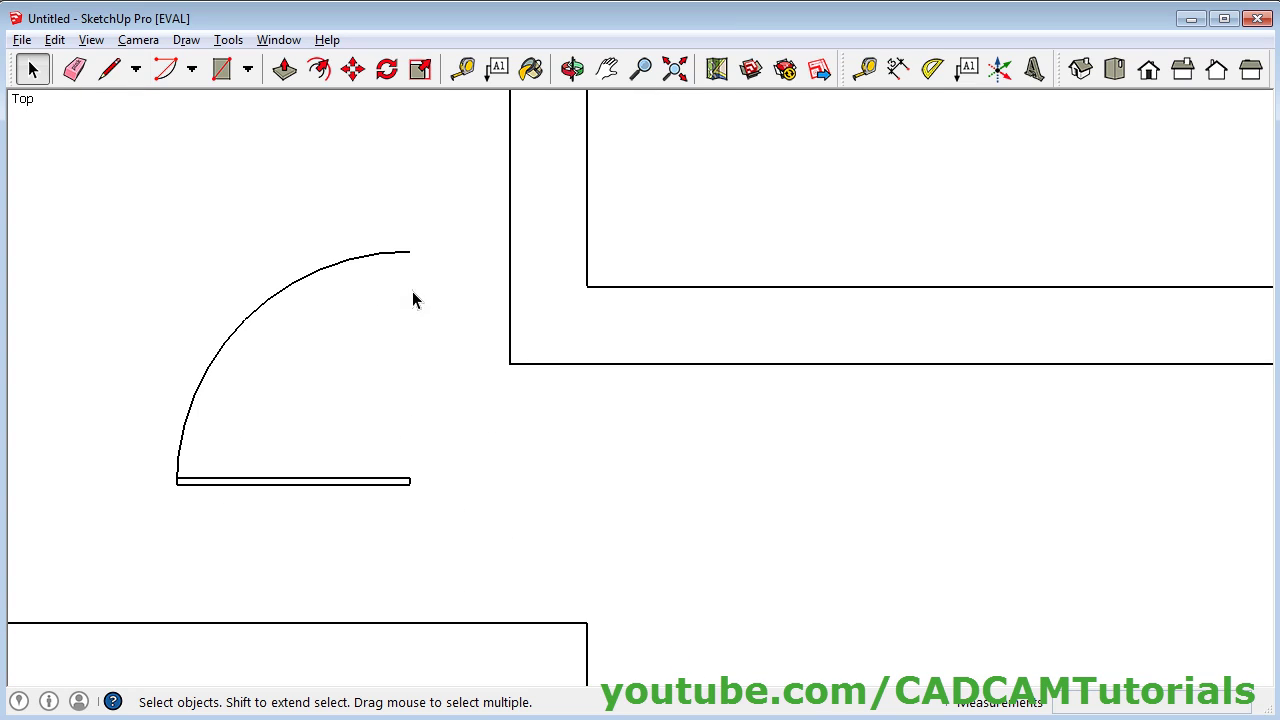
{"action": "left_click", "coordinate": [368, 484]}
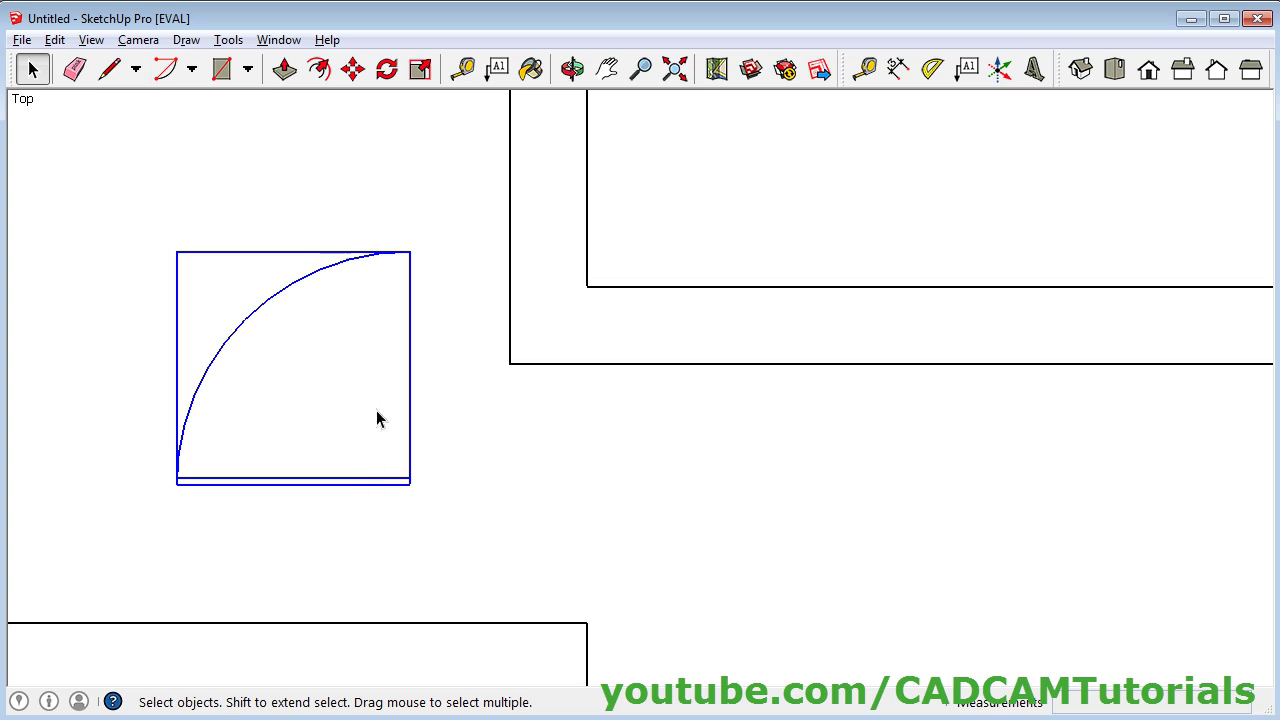
{"action": "left_click", "coordinate": [352, 69]}
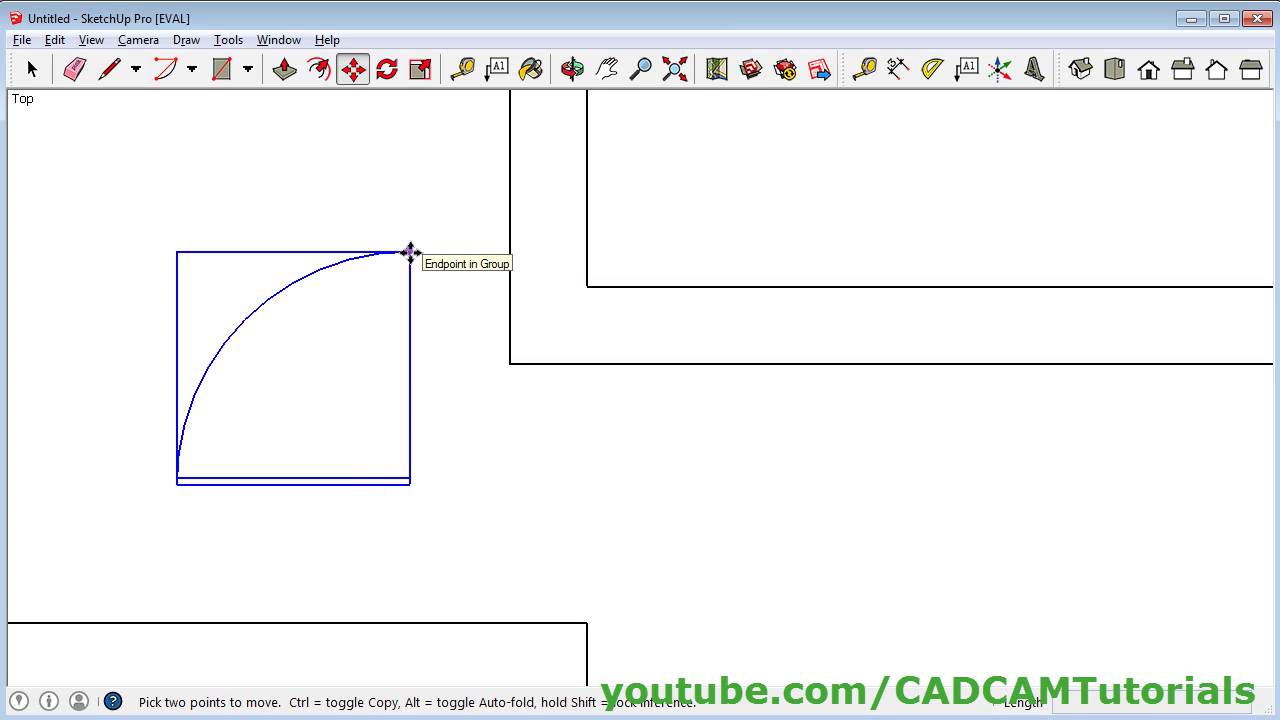
{"action": "left_click", "coordinate": [410, 251]}
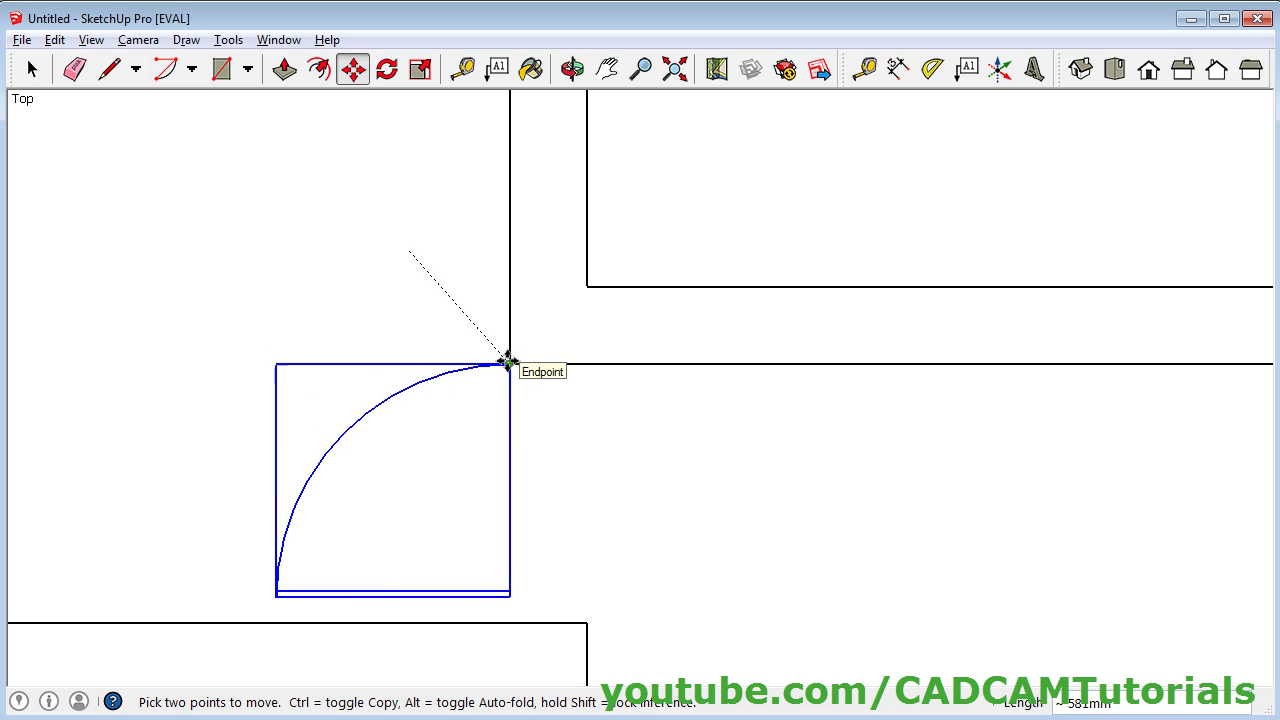
{"action": "left_click", "coordinate": [508, 362]}
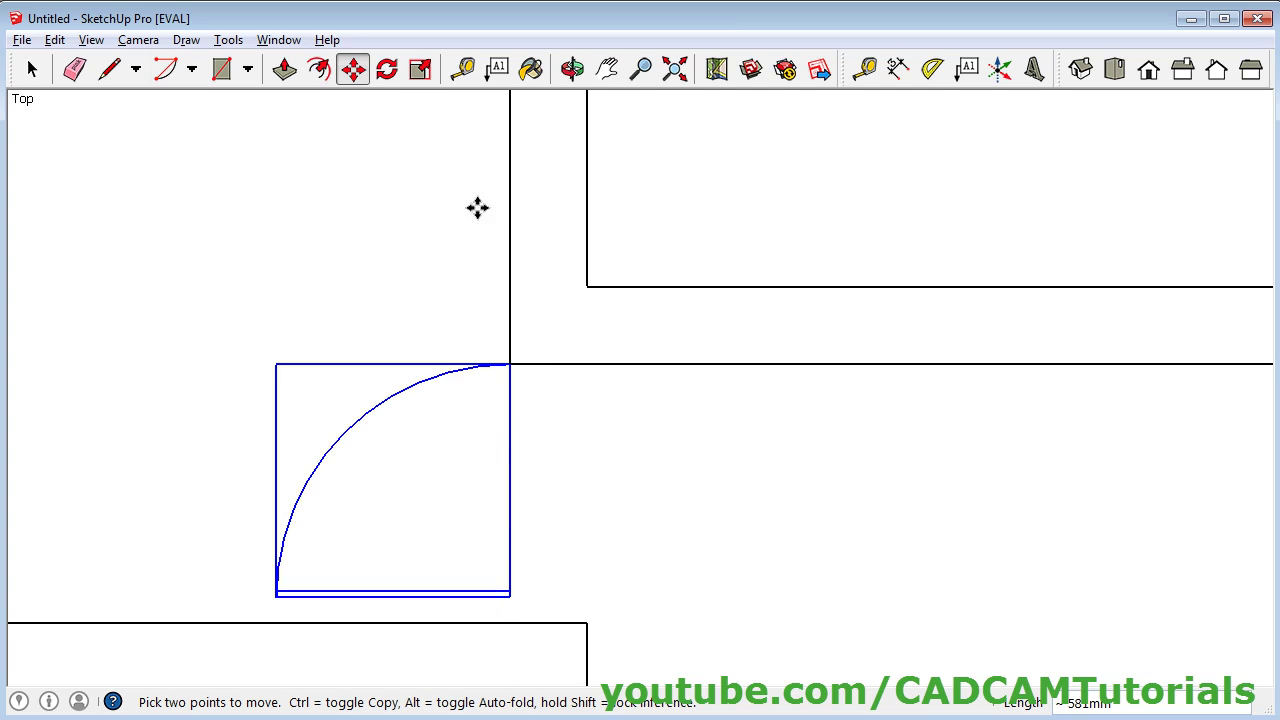
Step: Scale the door symbol up by about 1.11 so its leaf reaches the lower wall
{"action": "left_click", "coordinate": [421, 70]}
{"action": "scroll", "coordinate": [503, 655], "scroll_direction": "up", "scroll_amount": 3}
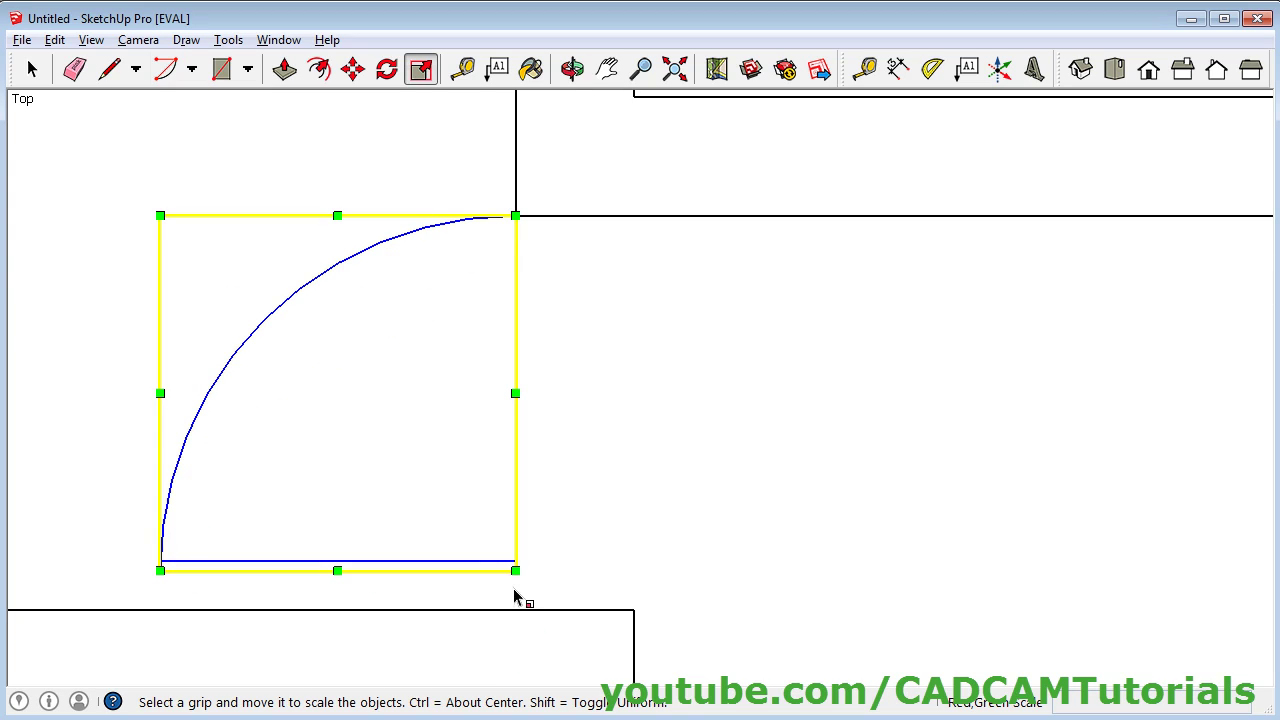
{"action": "left_click_drag", "start_coordinate": [515, 570], "coordinate": [554, 612]}
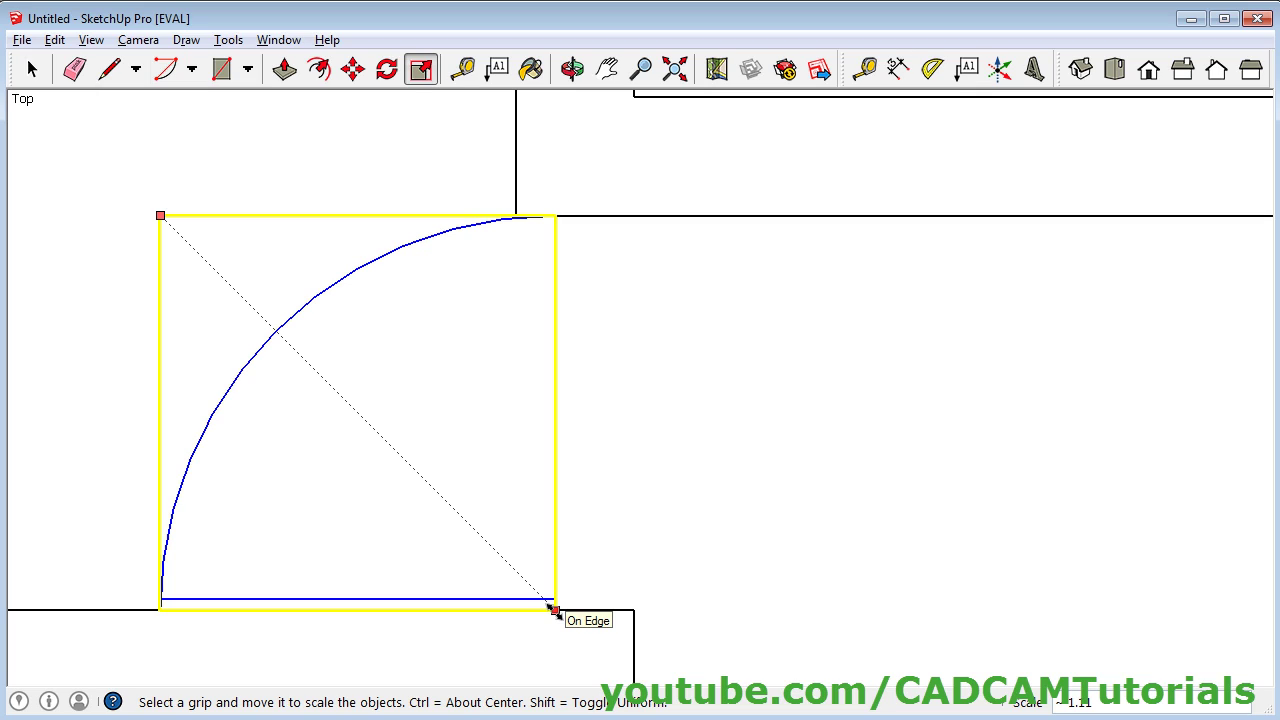
{"action": "left_click_drag", "start_coordinate": [554, 610], "coordinate": [554, 610]}
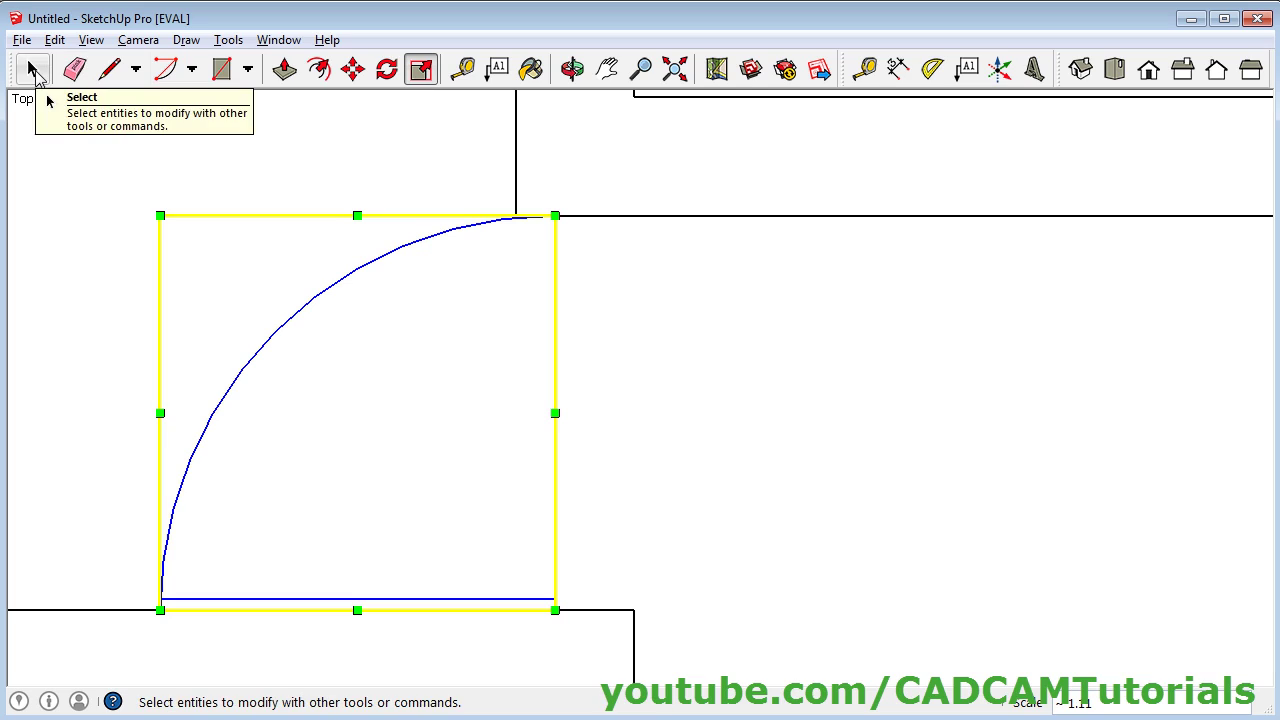
{"action": "left_click", "coordinate": [32, 69]}
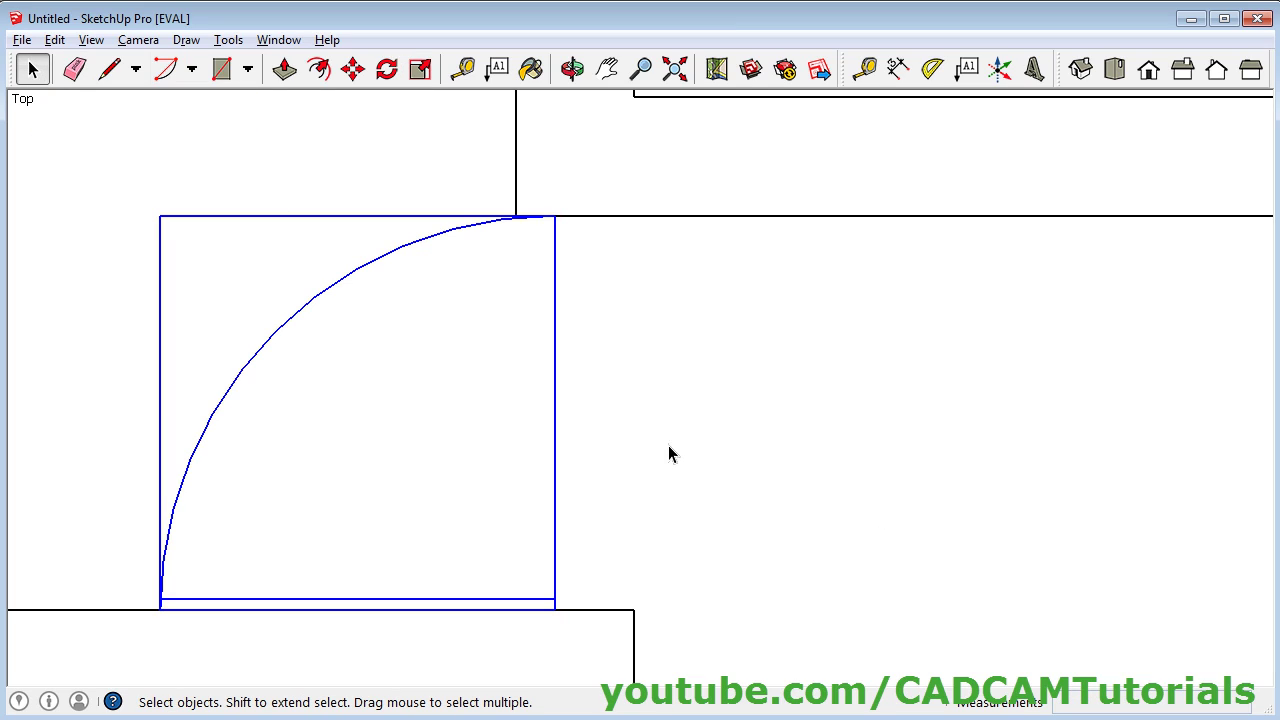
{"action": "left_click", "coordinate": [846, 446]}
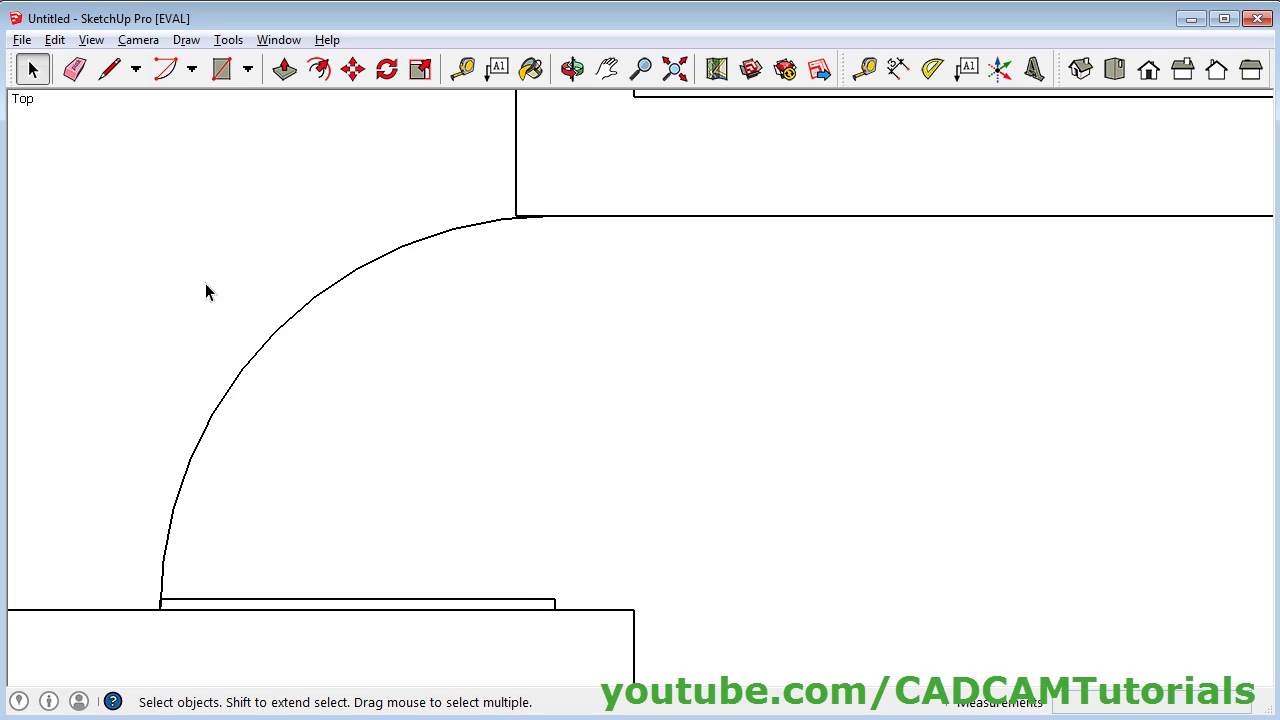
Step: Shift the enlarged door left so its top-right corner meets the wall corner
{"action": "left_click", "coordinate": [410, 249]}
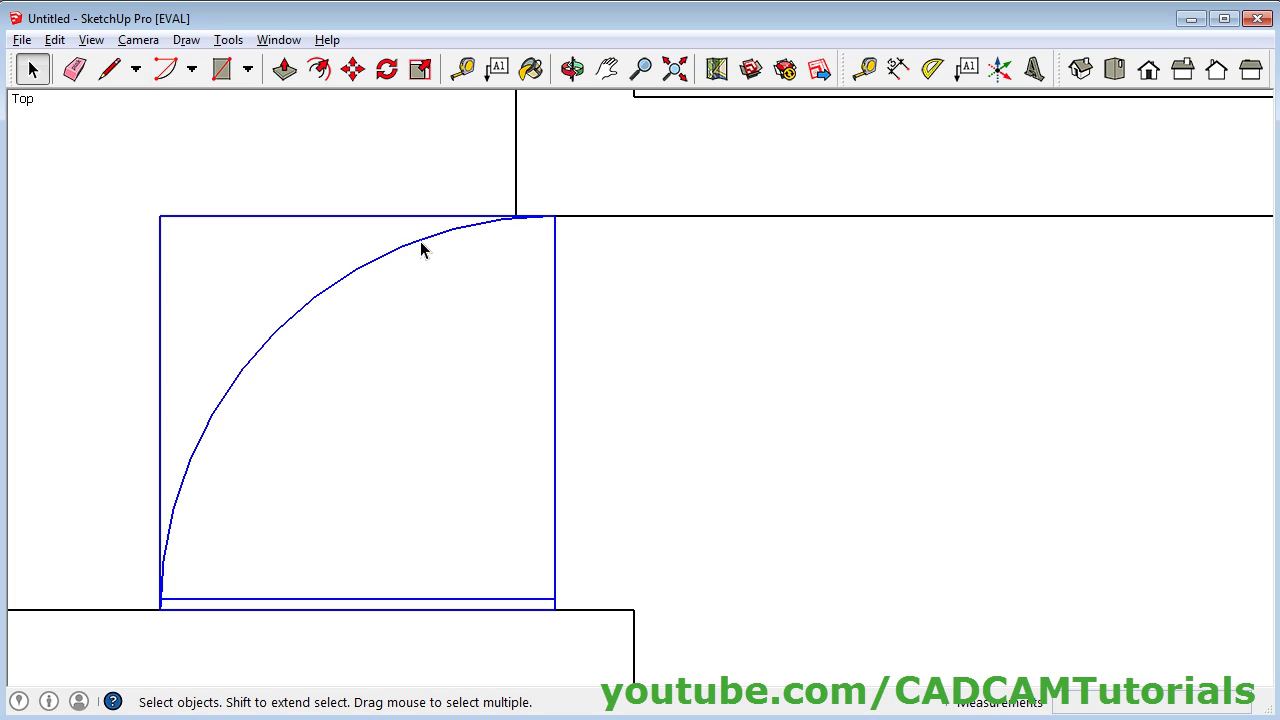
{"action": "left_click", "coordinate": [352, 69]}
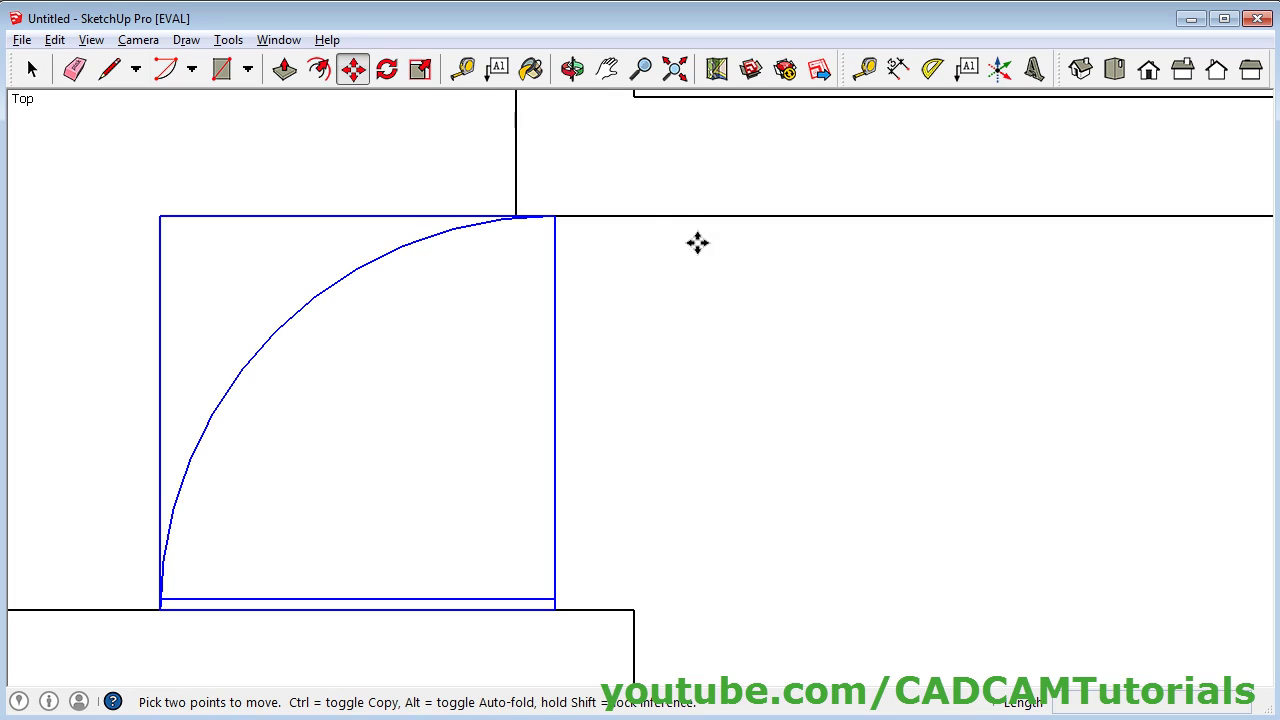
{"action": "left_click", "coordinate": [557, 215]}
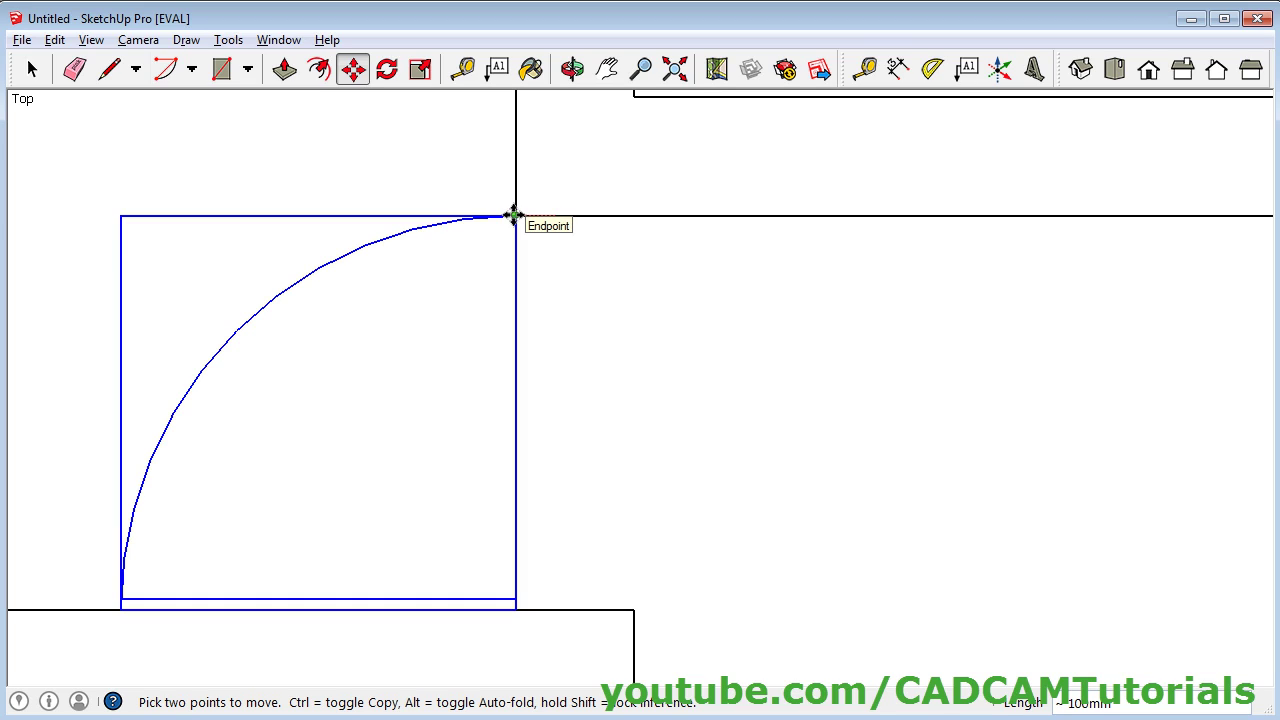
{"action": "left_click", "coordinate": [513, 215]}
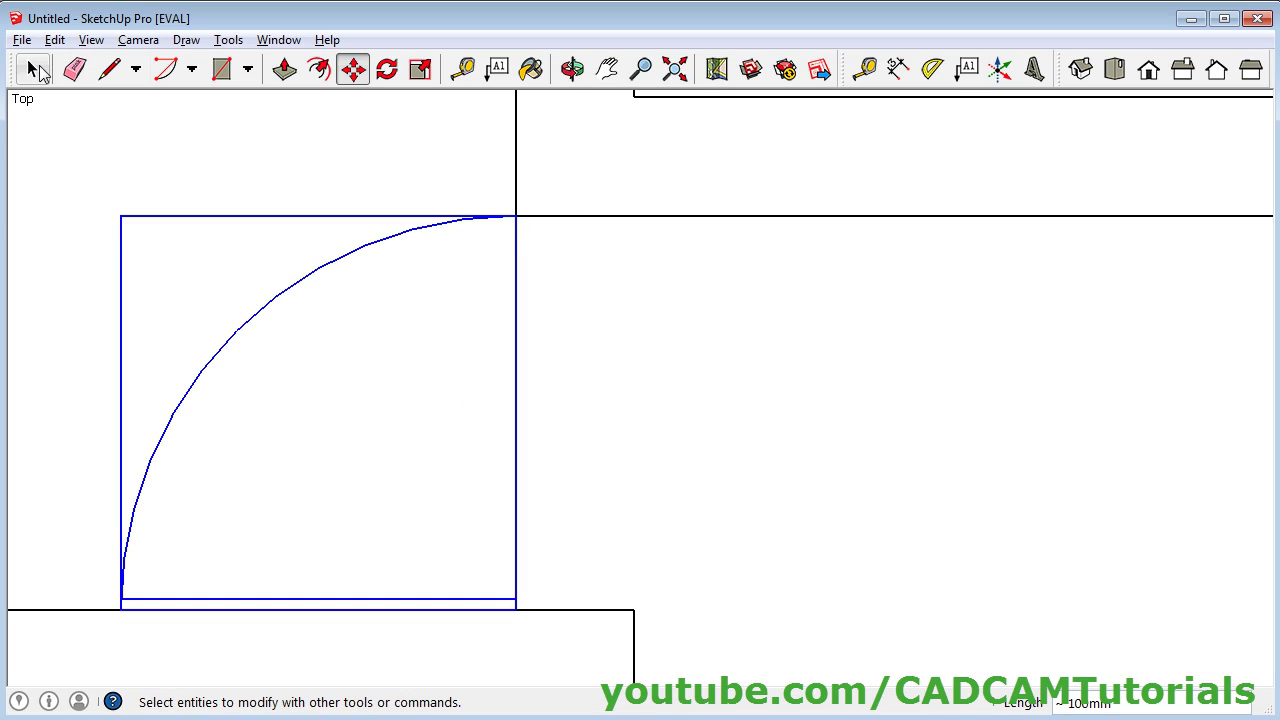
{"action": "left_click", "coordinate": [33, 69]}
{"action": "left_click", "coordinate": [871, 443]}
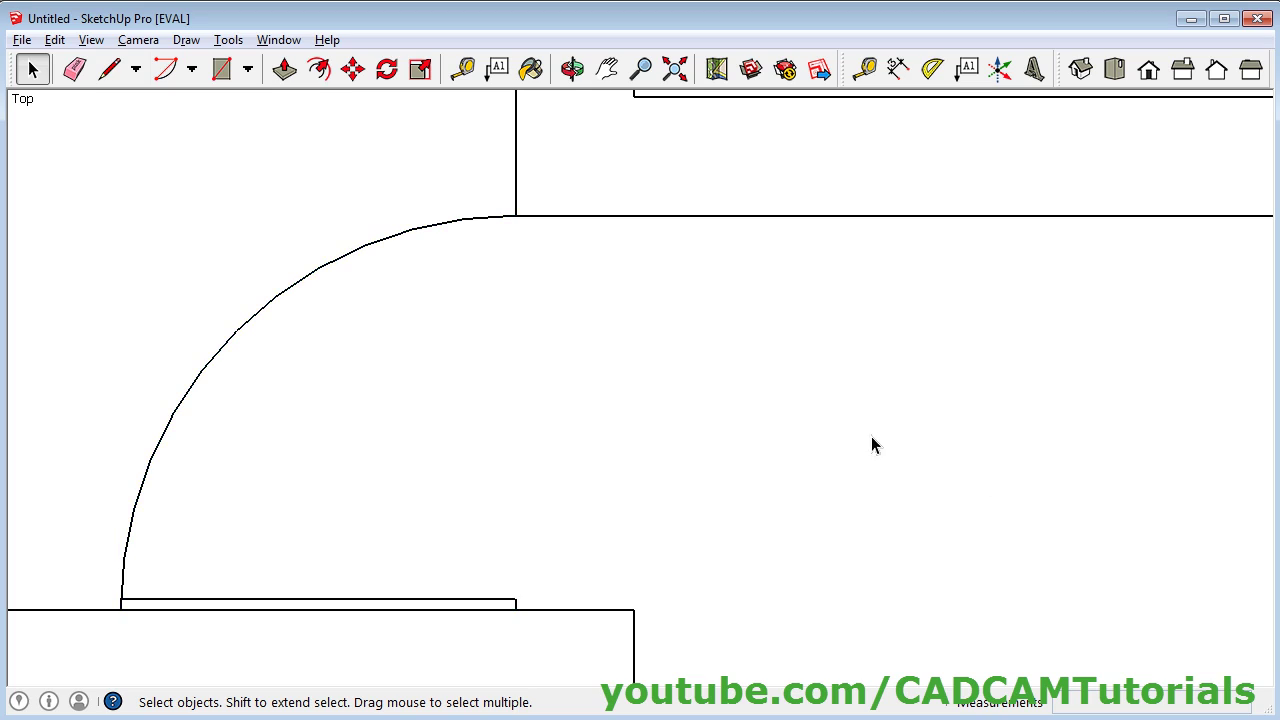
Step: Zoom to the whole floor plan, then zoom in on the upper rooms
{"action": "scroll", "coordinate": [828, 459], "scroll_direction": "up", "scroll_amount": 2}
{"action": "scroll", "coordinate": [828, 459], "scroll_direction": "down", "scroll_amount": 5}
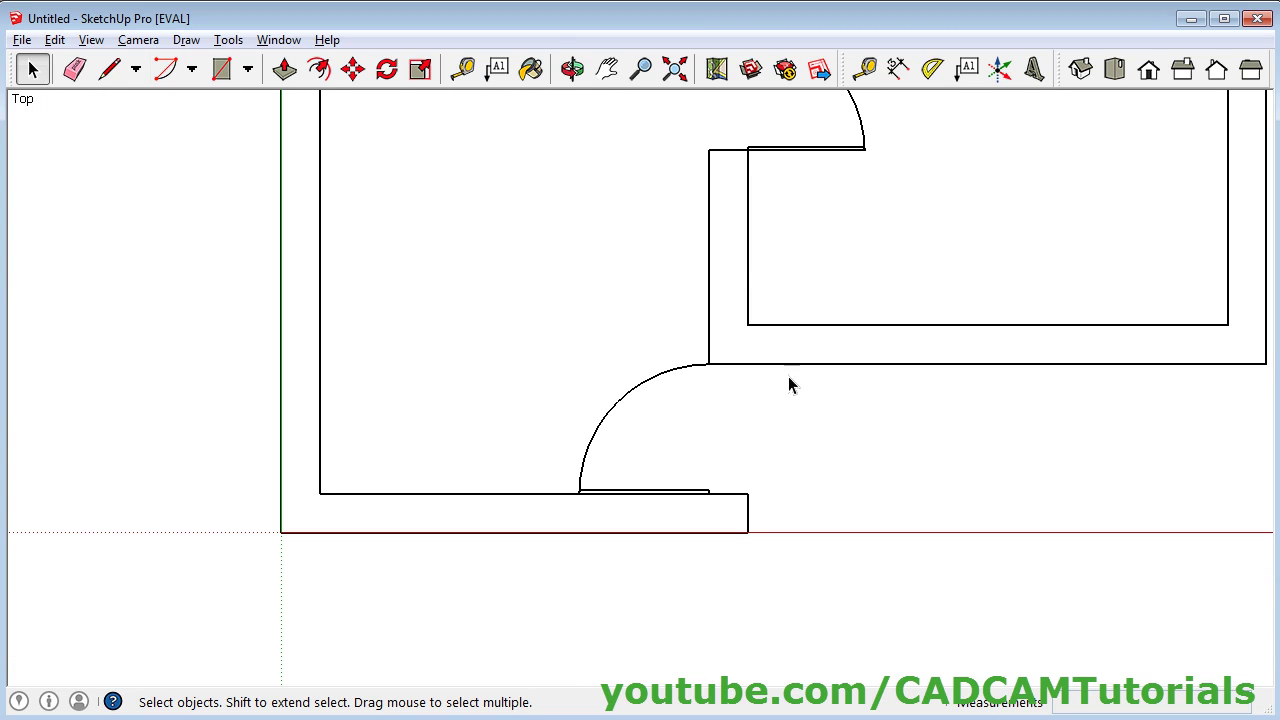
{"action": "left_click", "coordinate": [462, 68]}
{"action": "key", "text": "m"}
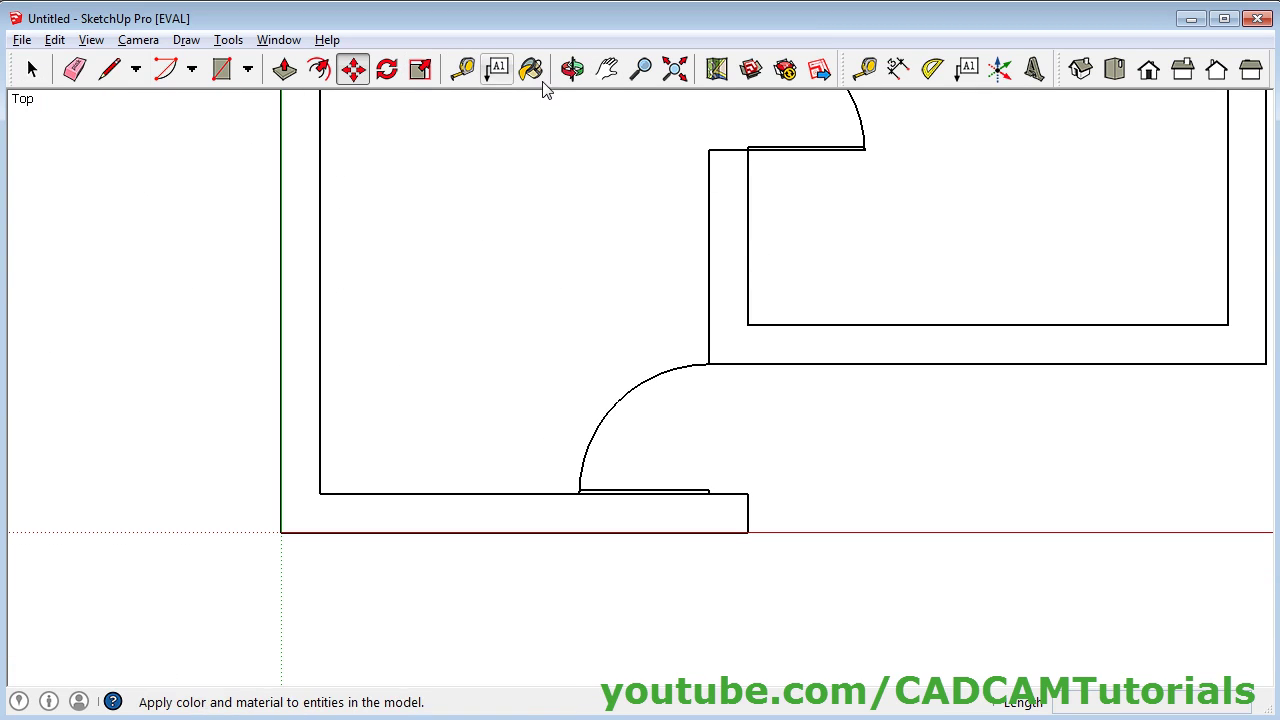
{"action": "left_click", "coordinate": [676, 69]}
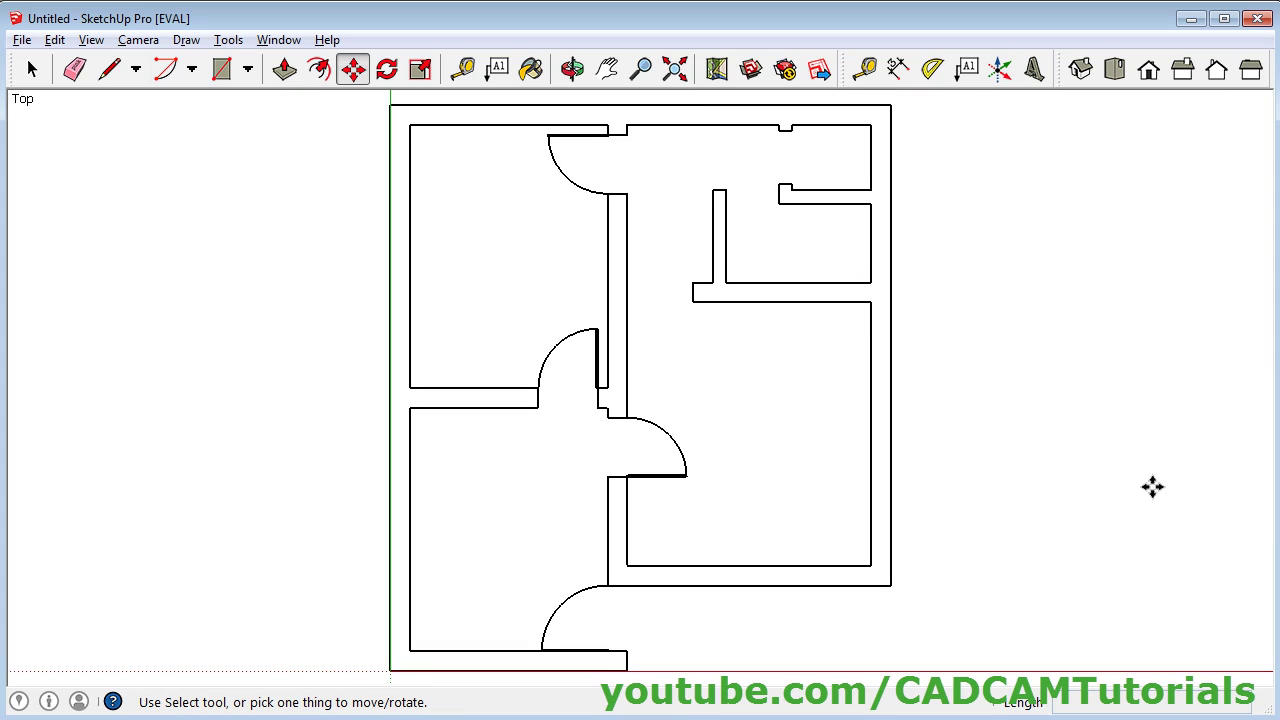
{"action": "scroll", "coordinate": [785, 110], "scroll_direction": "down", "scroll_amount": 1}
{"action": "scroll", "coordinate": [823, 114], "scroll_direction": "up", "scroll_amount": 3}
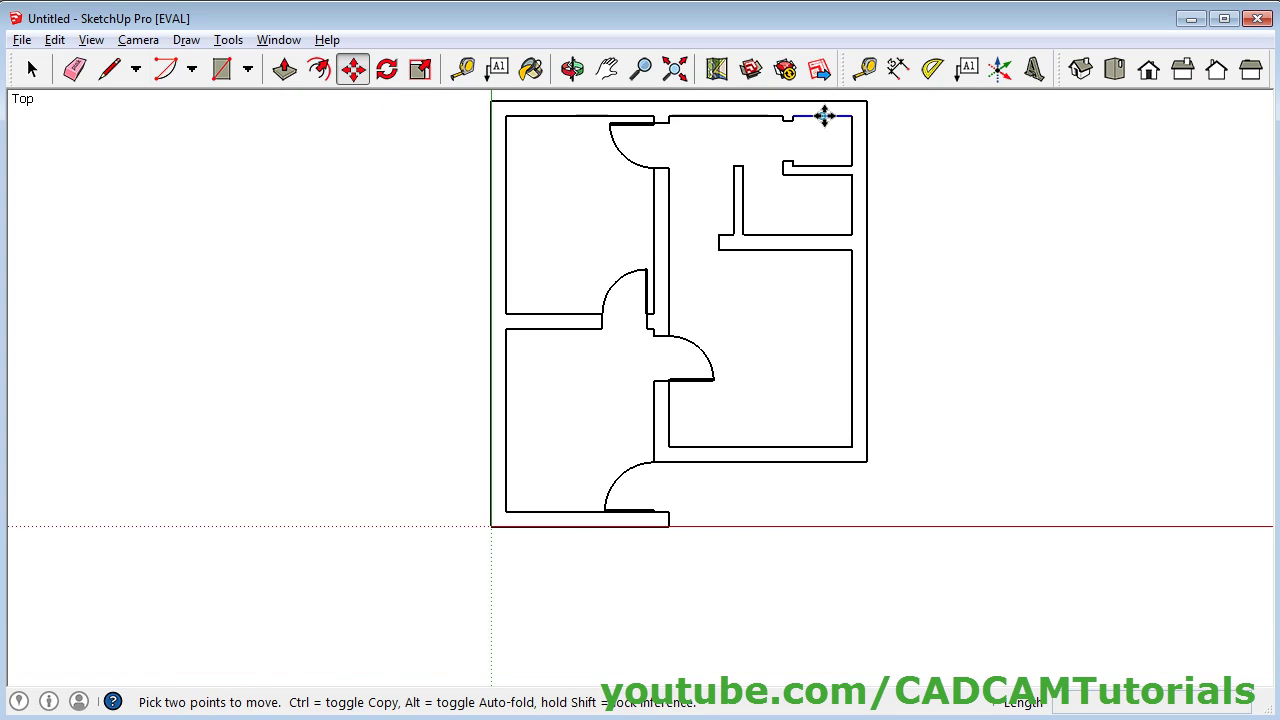
{"action": "scroll", "coordinate": [795, 105], "scroll_direction": "up", "scroll_amount": 2}
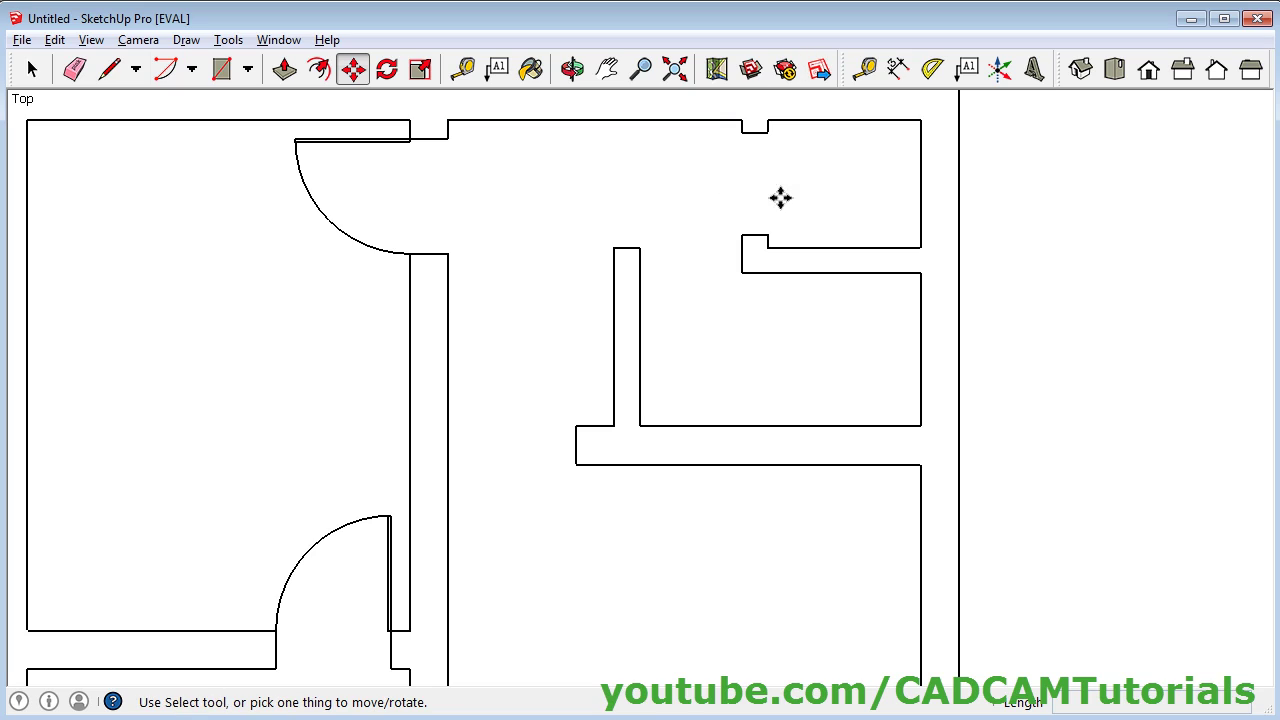
{"action": "scroll", "coordinate": [812, 118], "scroll_direction": "up", "scroll_amount": 1}
{"action": "scroll", "coordinate": [730, 134], "scroll_direction": "up", "scroll_amount": 1}
{"action": "scroll", "coordinate": [740, 246], "scroll_direction": "up", "scroll_amount": 1}
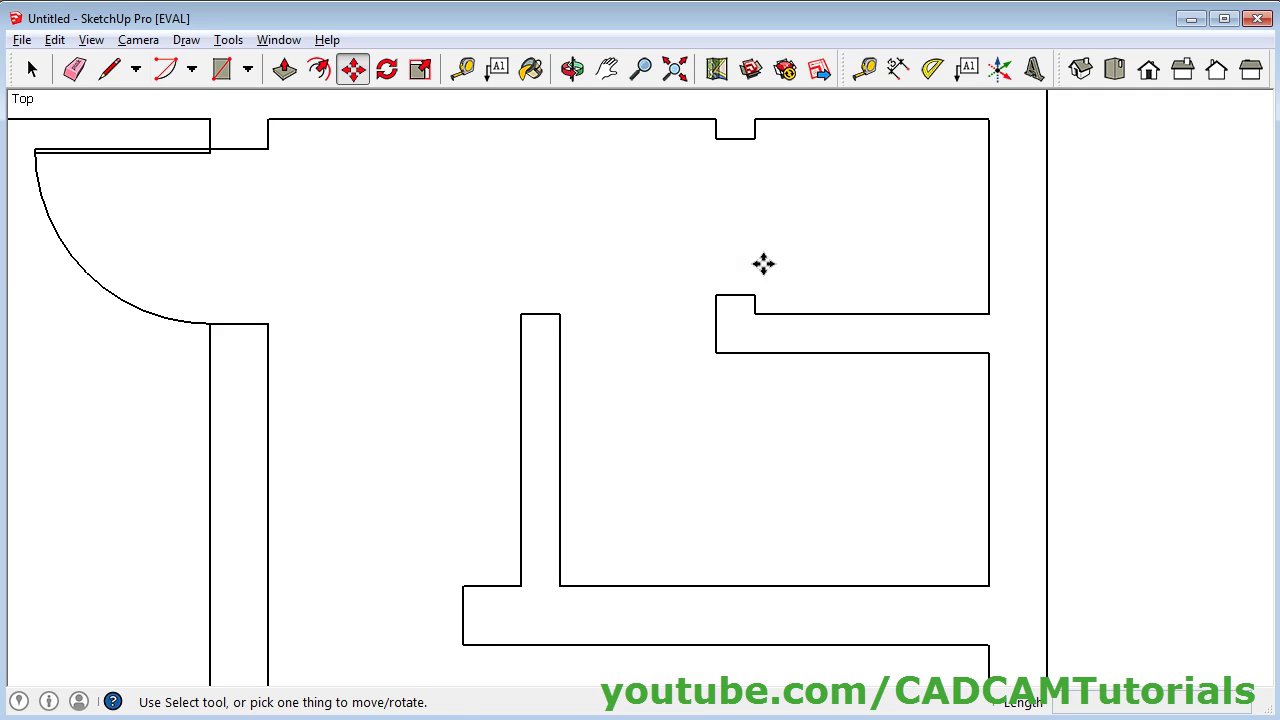
Step: Copy the top-left doorway's door symbol and paste it near the upper-right room
{"action": "left_click", "coordinate": [38, 78]}
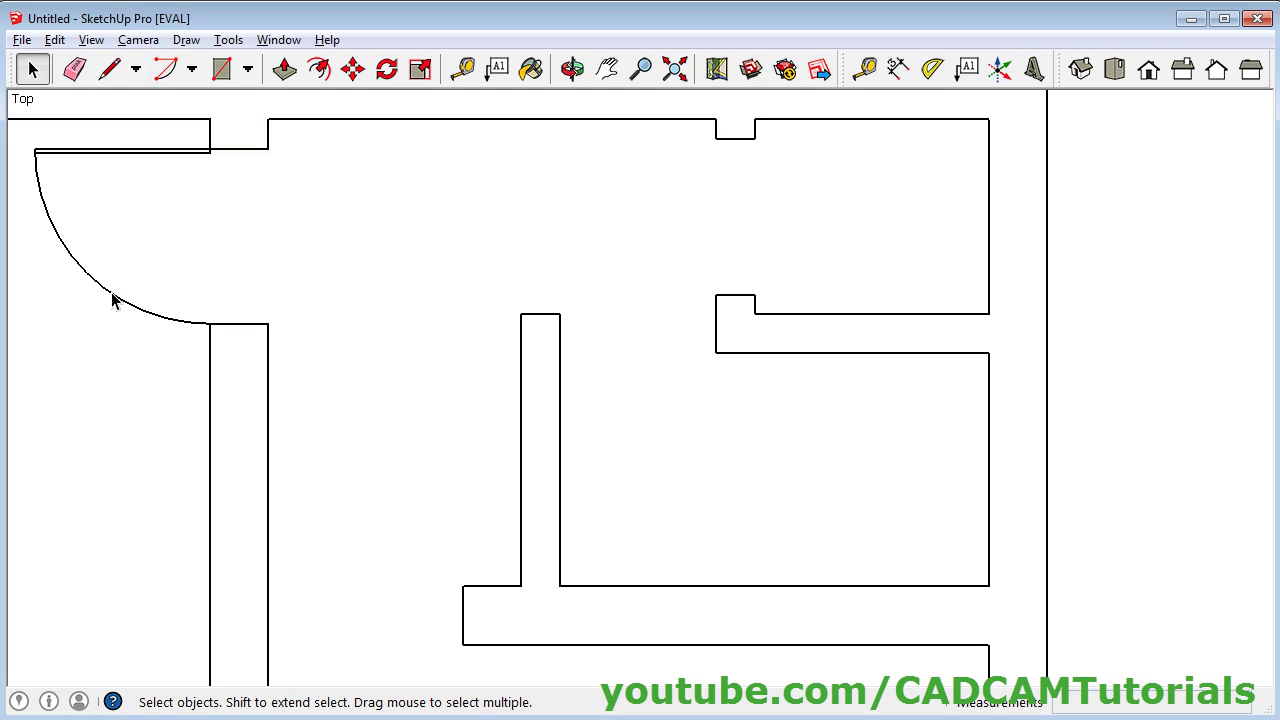
{"action": "left_click", "coordinate": [118, 300]}
{"action": "key", "text": "ctrl+c"}
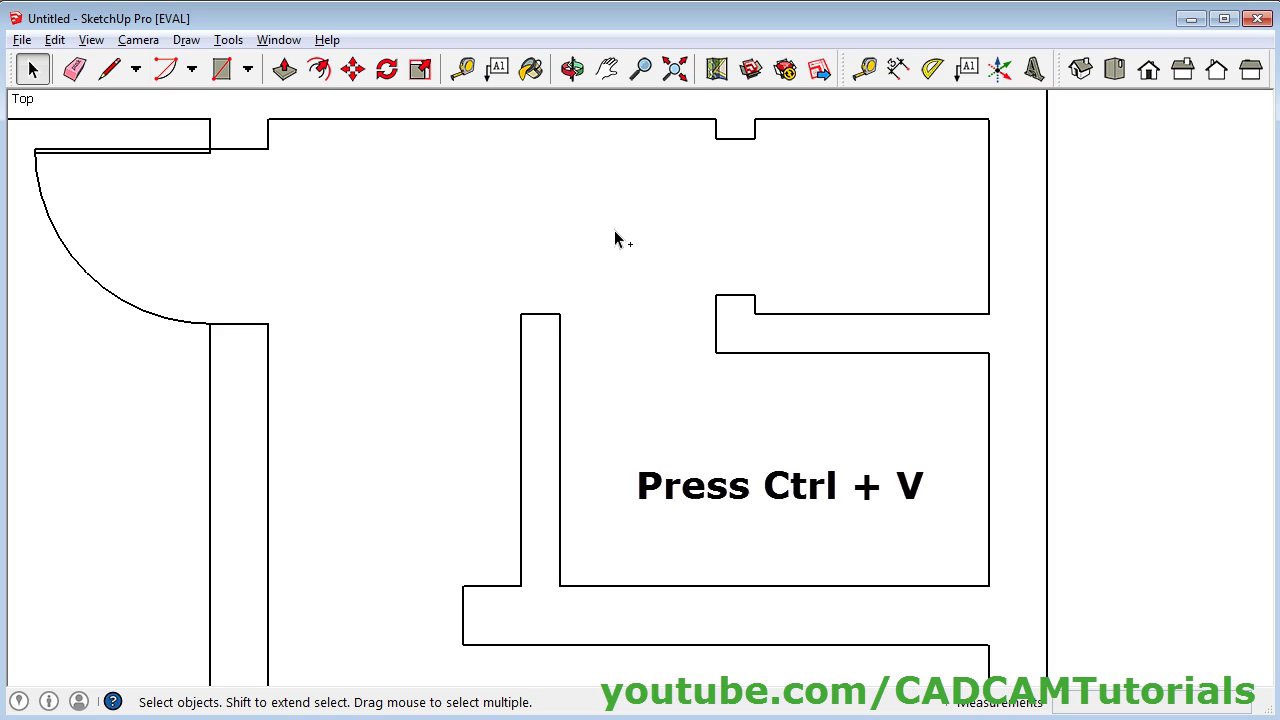
{"action": "key", "text": "ctrl+v"}
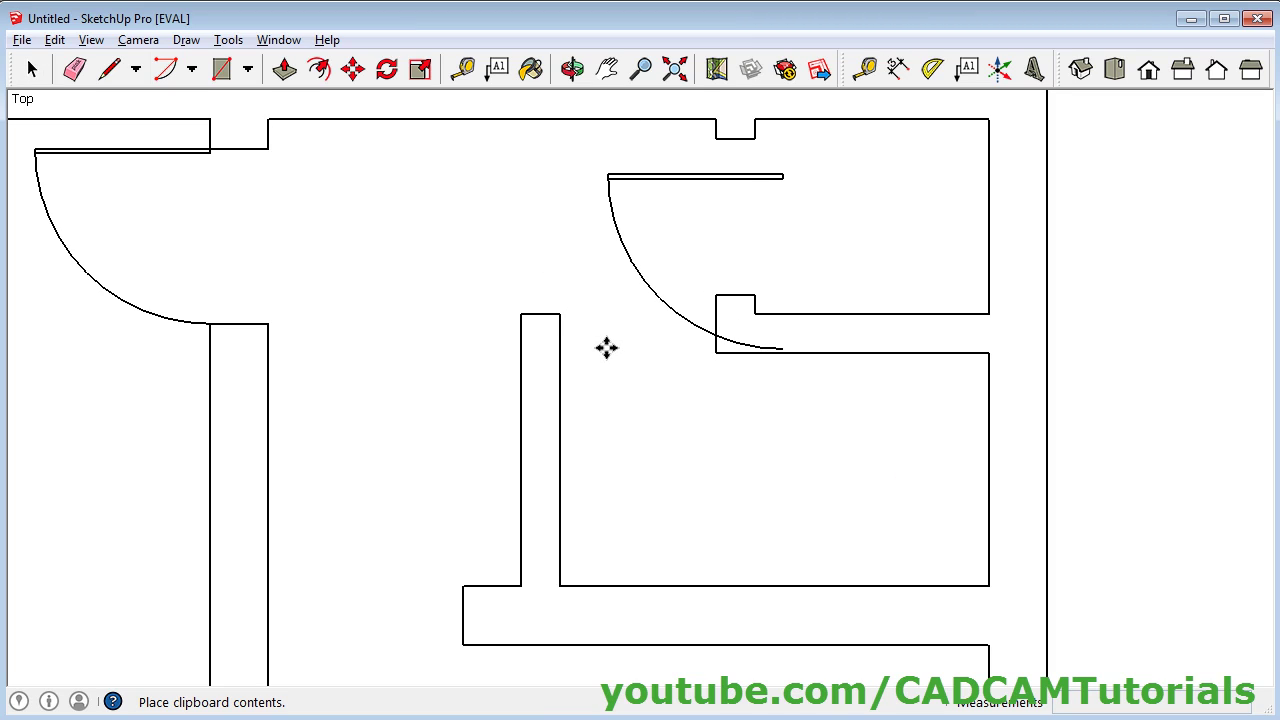
{"action": "left_click", "coordinate": [606, 338]}
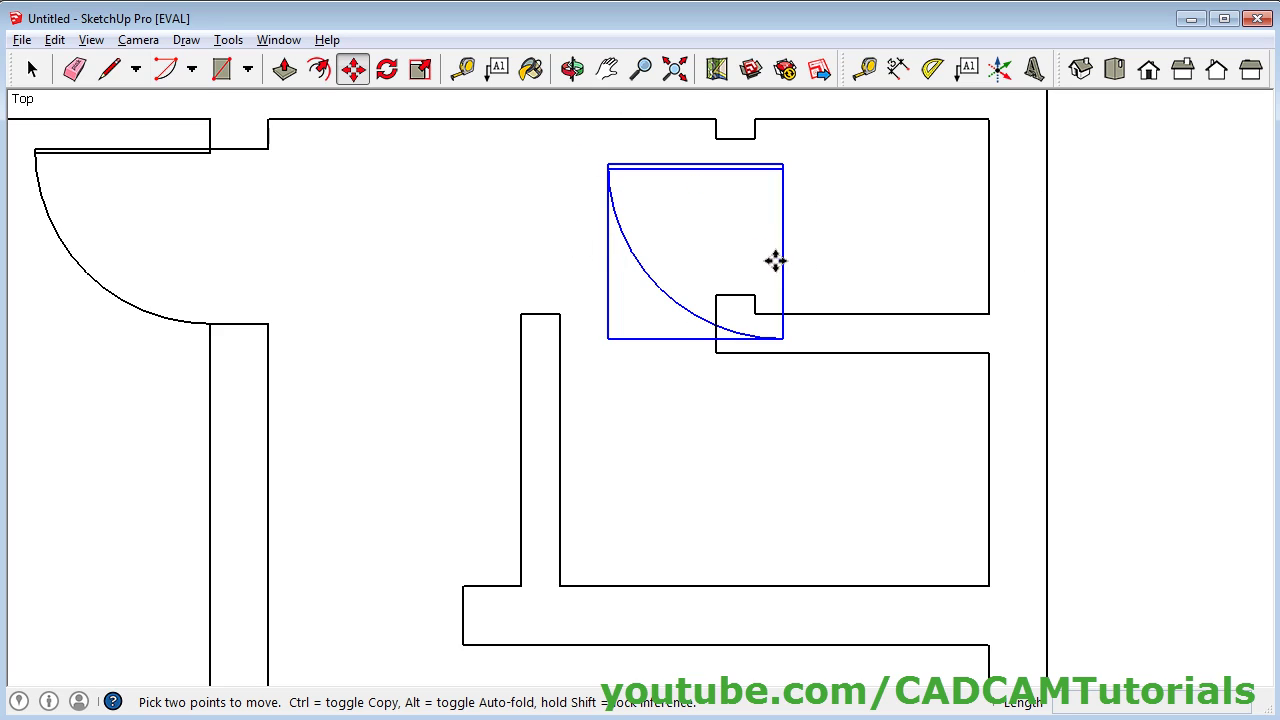
Step: Flip the copy along its red axis and snap its corner onto the doorway's wall corner
{"action": "right_click", "coordinate": [714, 170]}
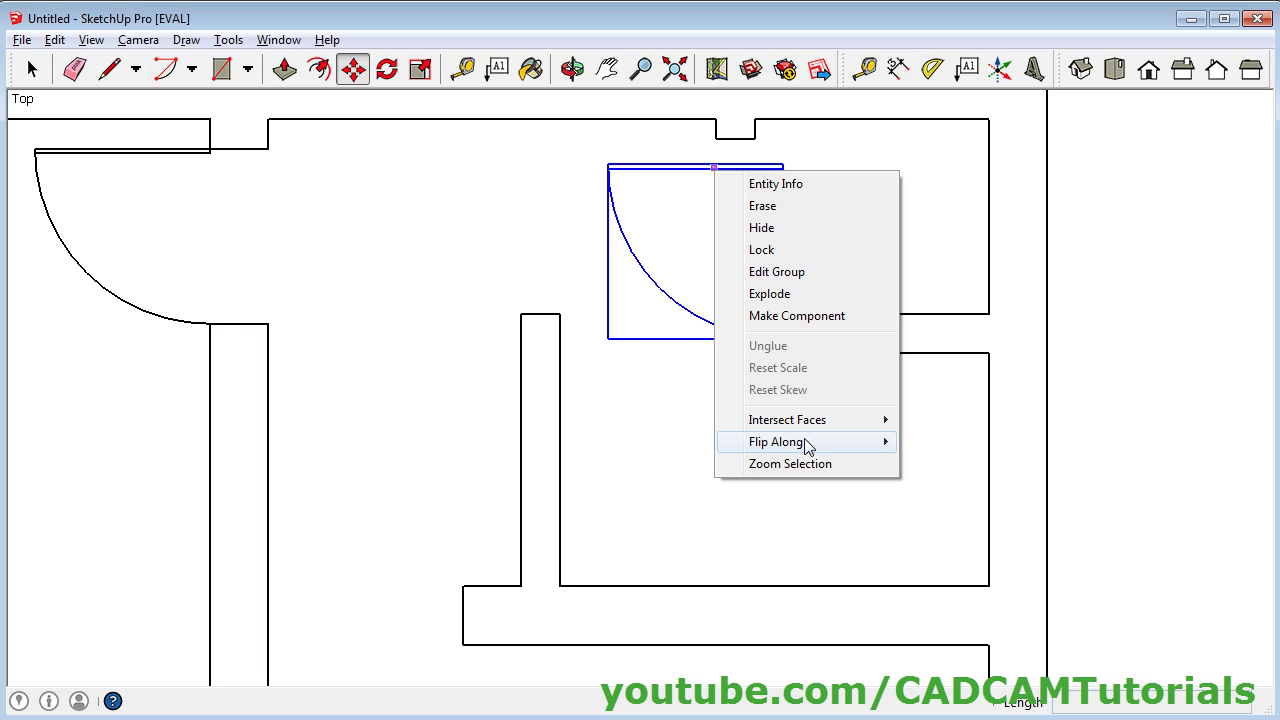
{"action": "mouse_move", "coordinate": [806, 447]}
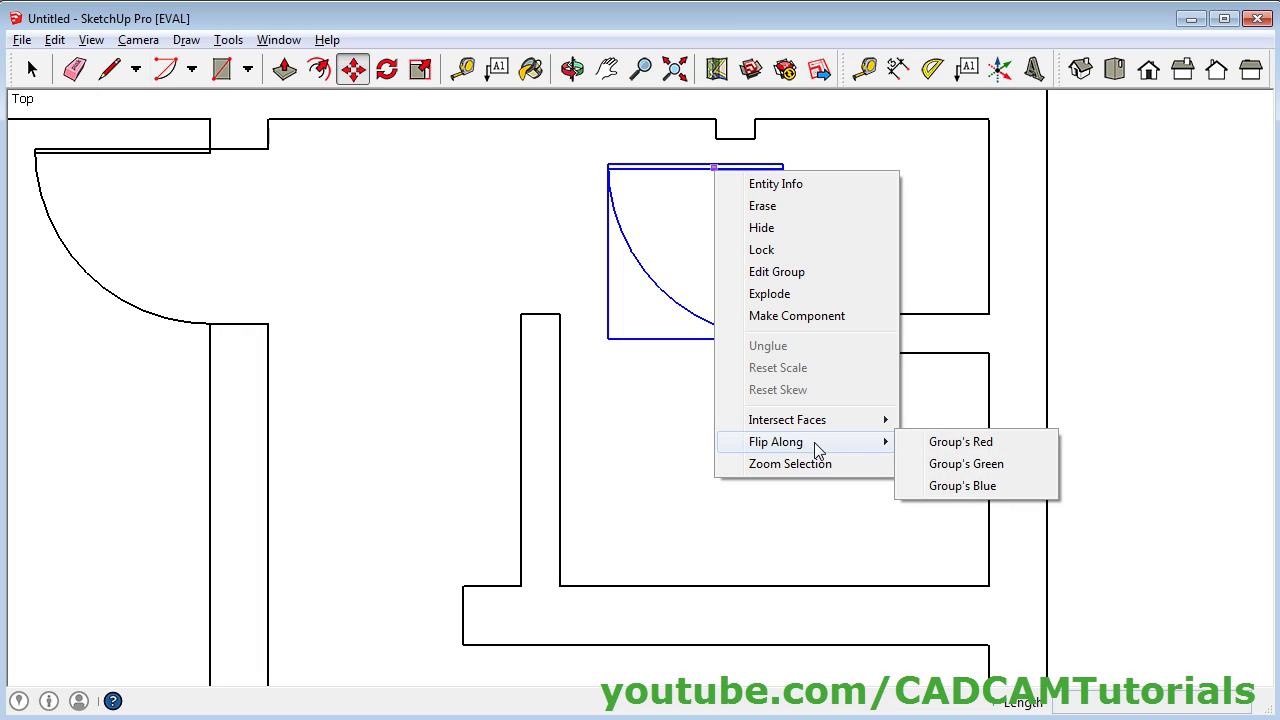
{"action": "left_click", "coordinate": [970, 452]}
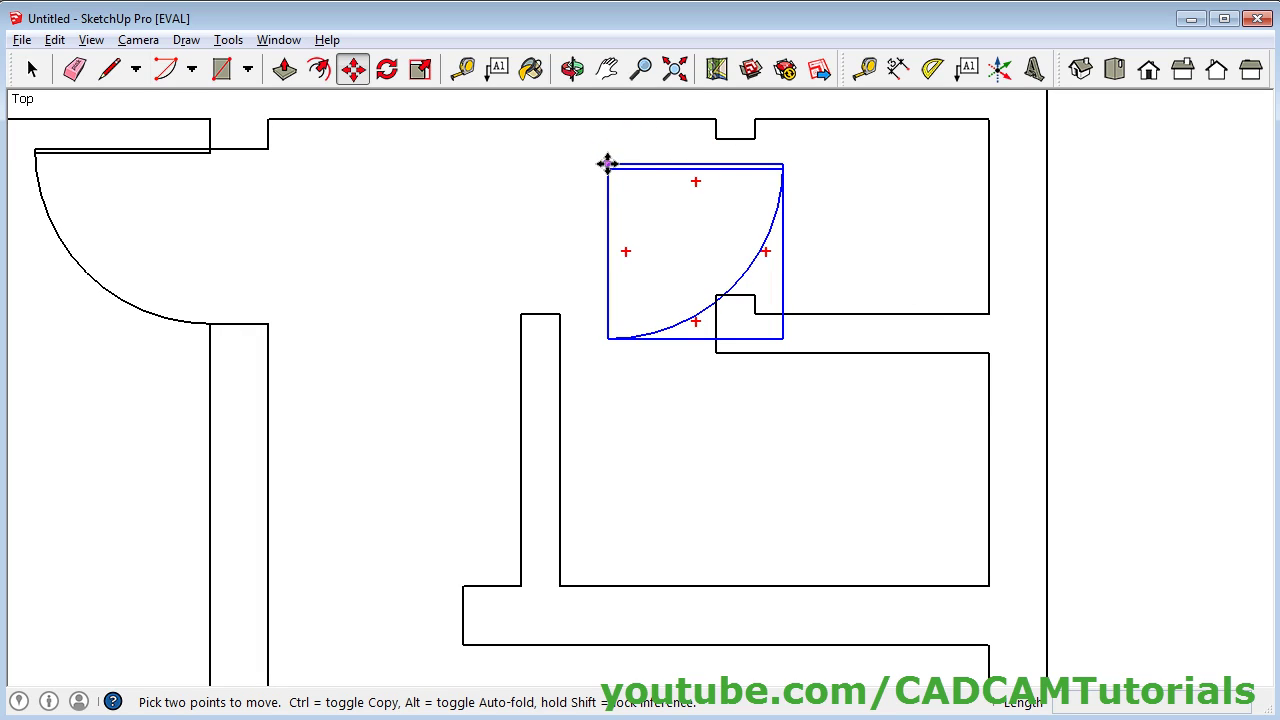
{"action": "left_click", "coordinate": [607, 165]}
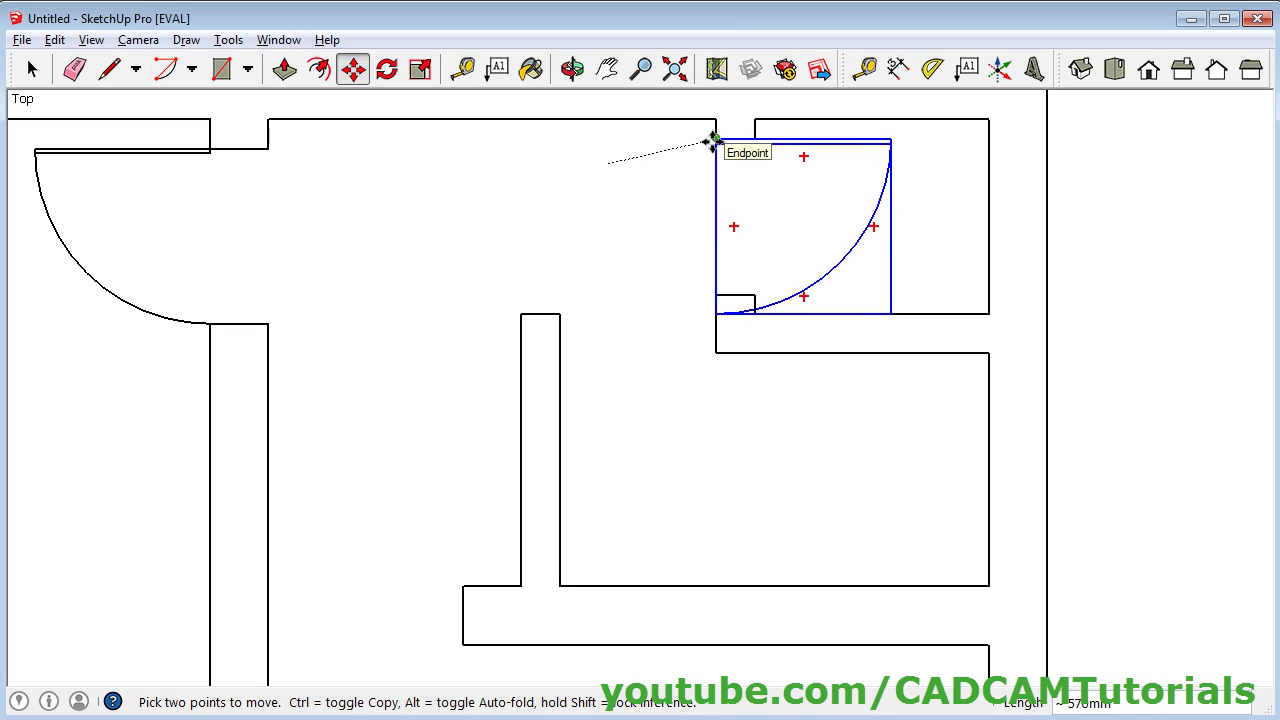
{"action": "left_click", "coordinate": [713, 141]}
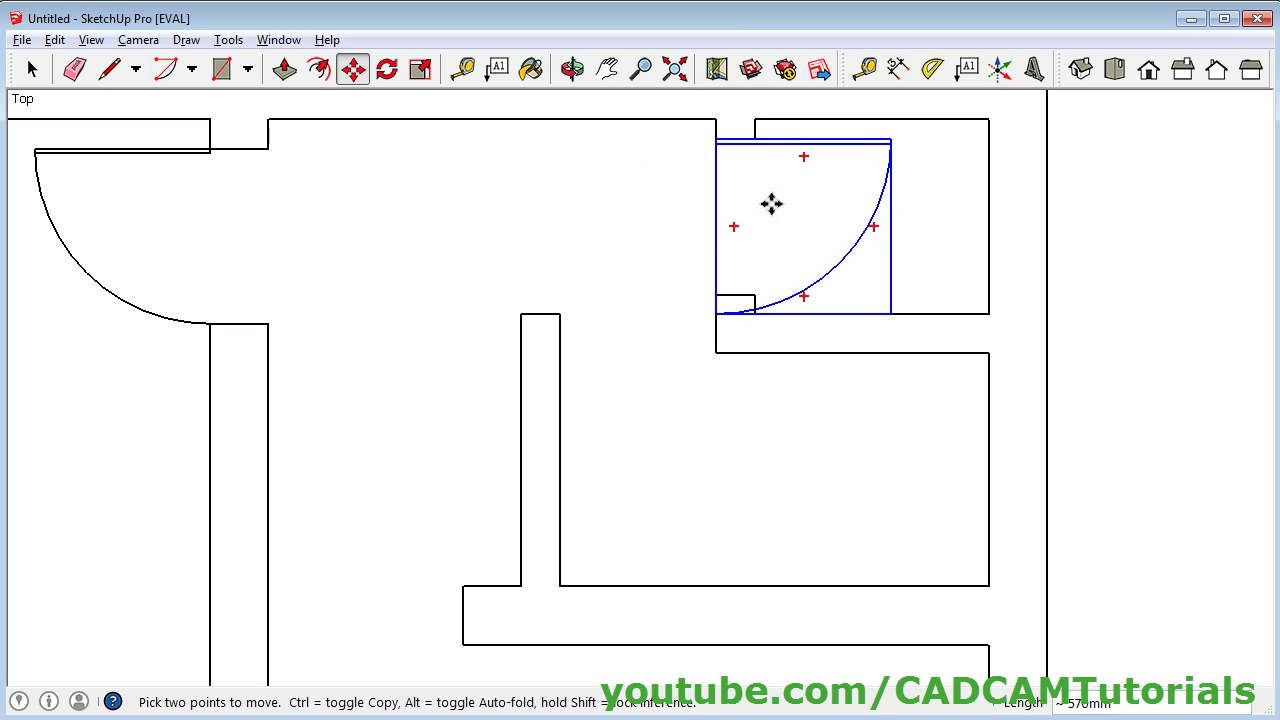
Step: Scale the upper-right door symbol down to about 0.89 to fit the narrower doorway
{"action": "left_click", "coordinate": [420, 70]}
{"action": "scroll", "coordinate": [758, 295], "scroll_direction": "up", "scroll_amount": 3}
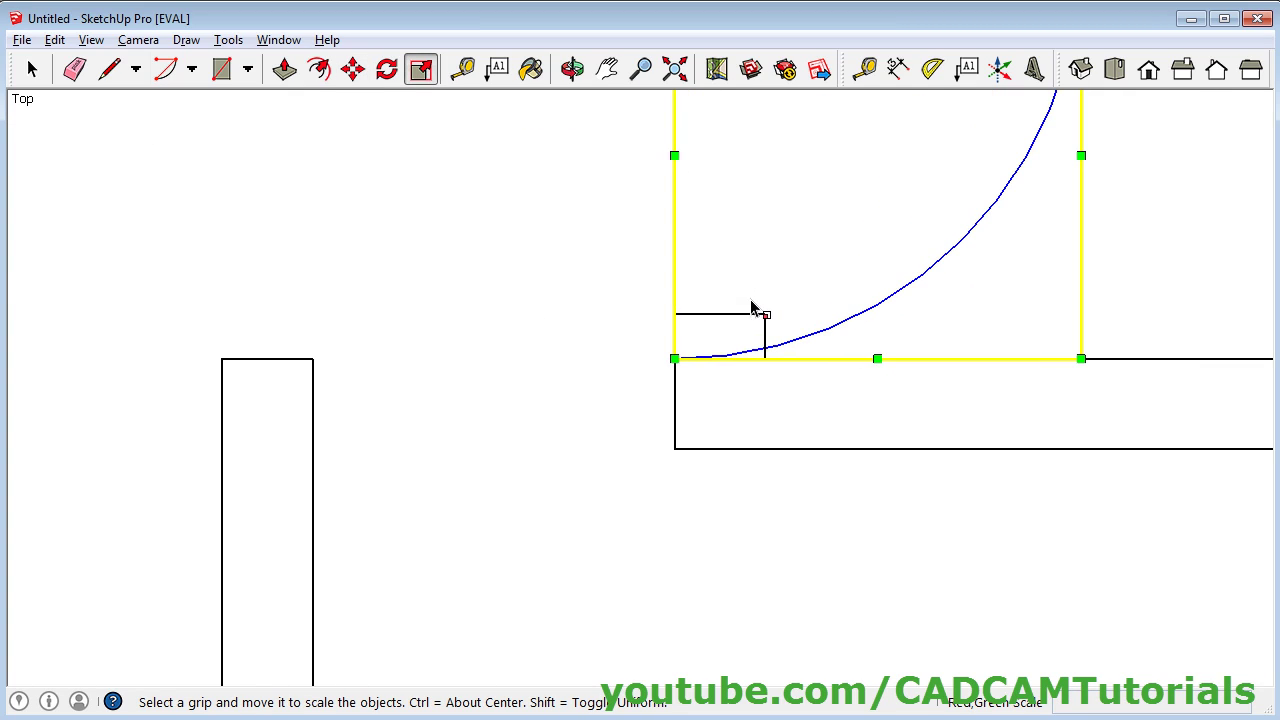
{"action": "left_click_drag", "start_coordinate": [674, 358], "coordinate": [719, 314]}
{"action": "scroll", "coordinate": [714, 378], "scroll_direction": "up", "scroll_amount": 2}
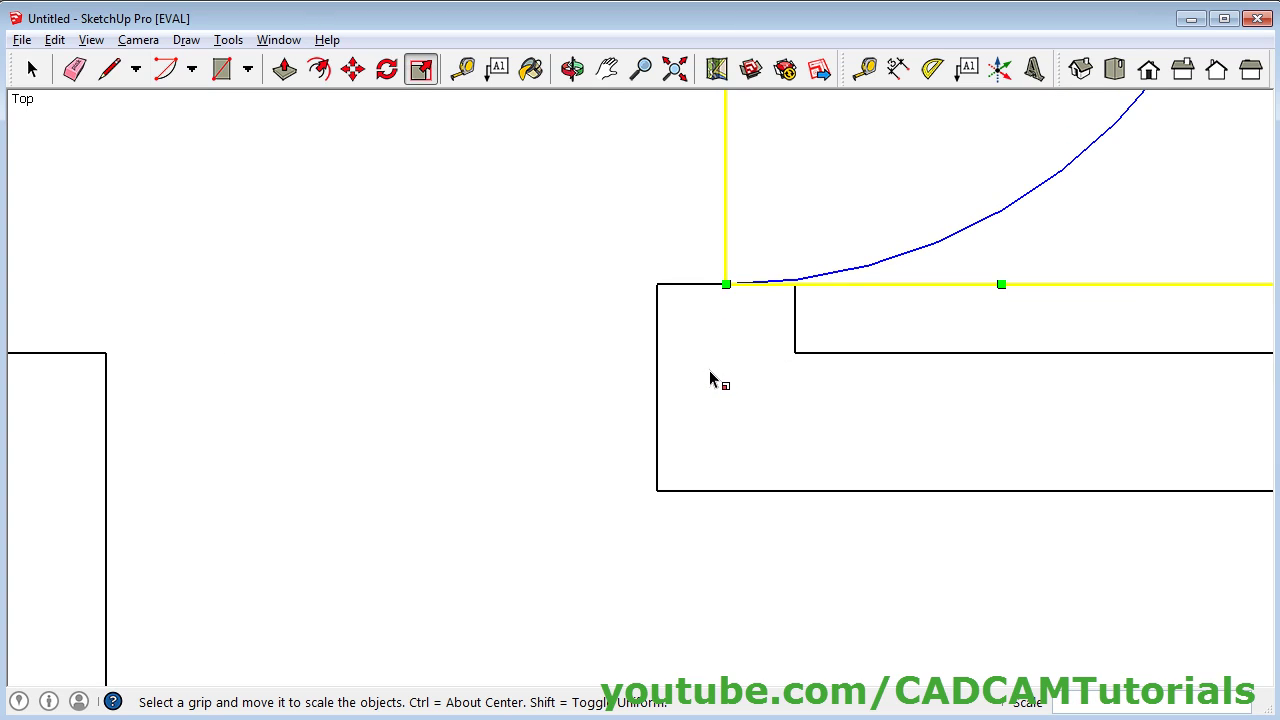
{"action": "scroll", "coordinate": [695, 390], "scroll_direction": "down", "scroll_amount": 3}
{"action": "scroll", "coordinate": [688, 397], "scroll_direction": "down", "scroll_amount": 2}
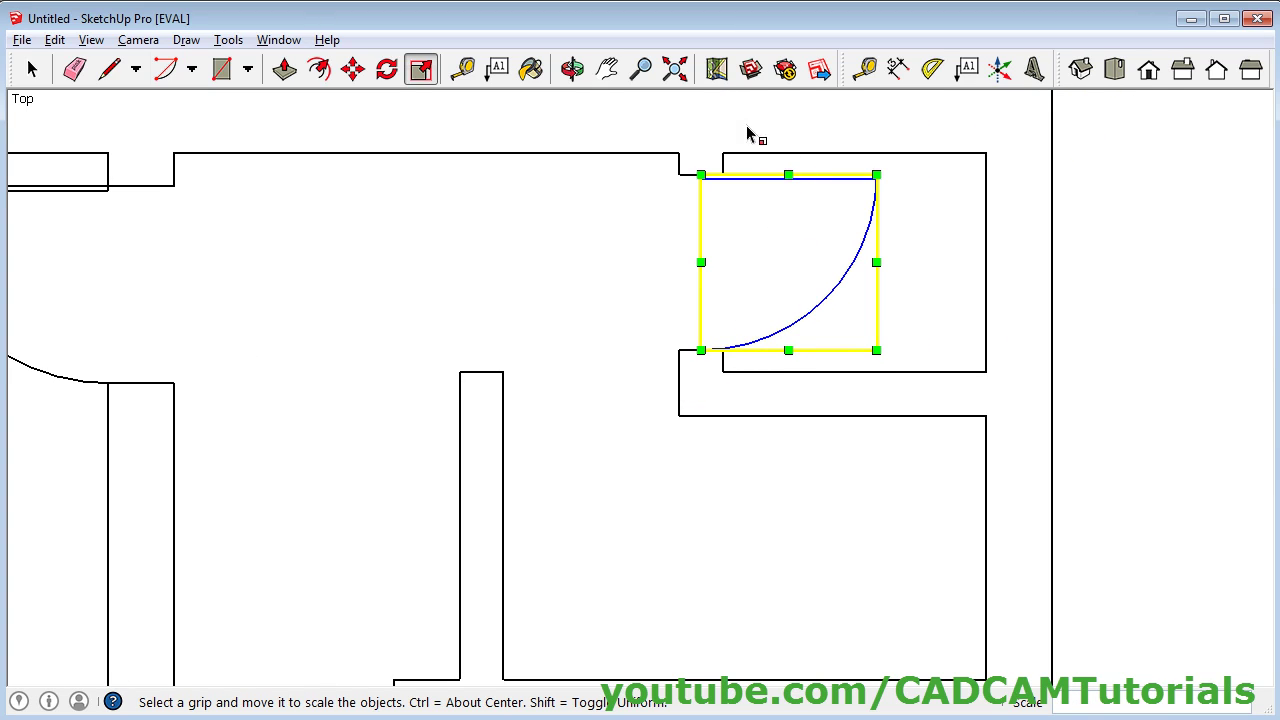
{"action": "left_click", "coordinate": [31, 68]}
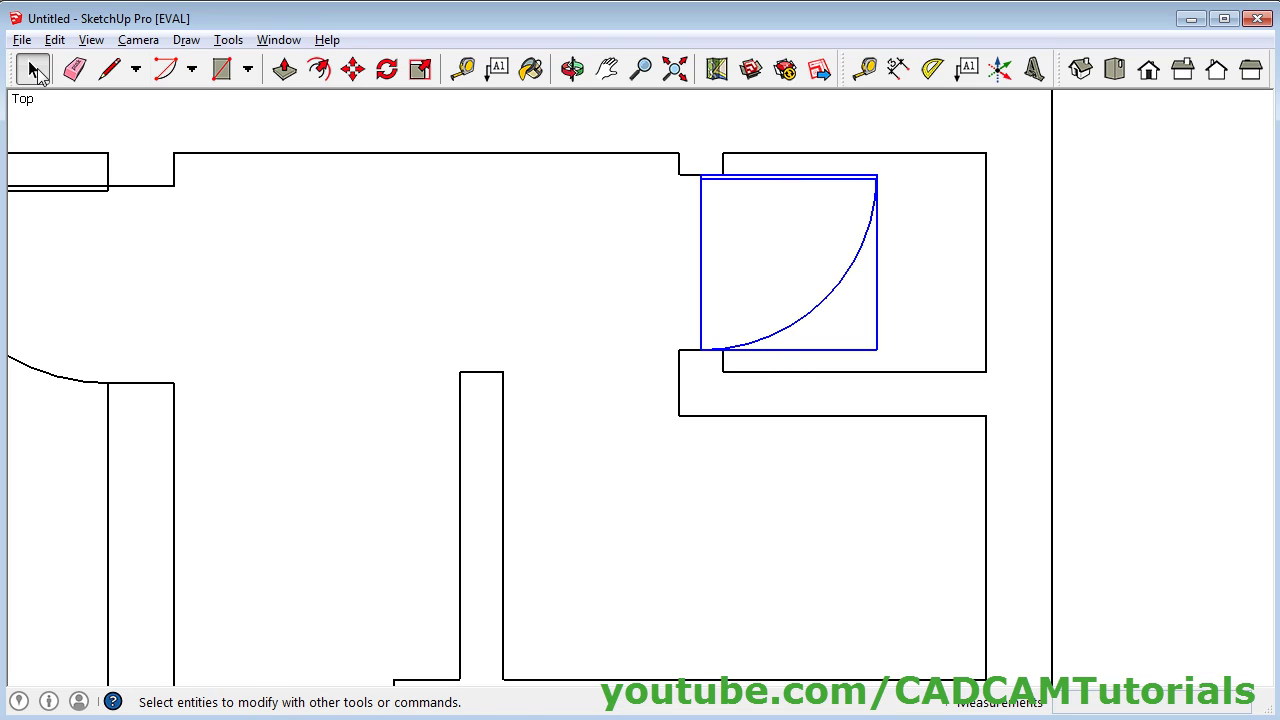
{"action": "left_click", "coordinate": [612, 280]}
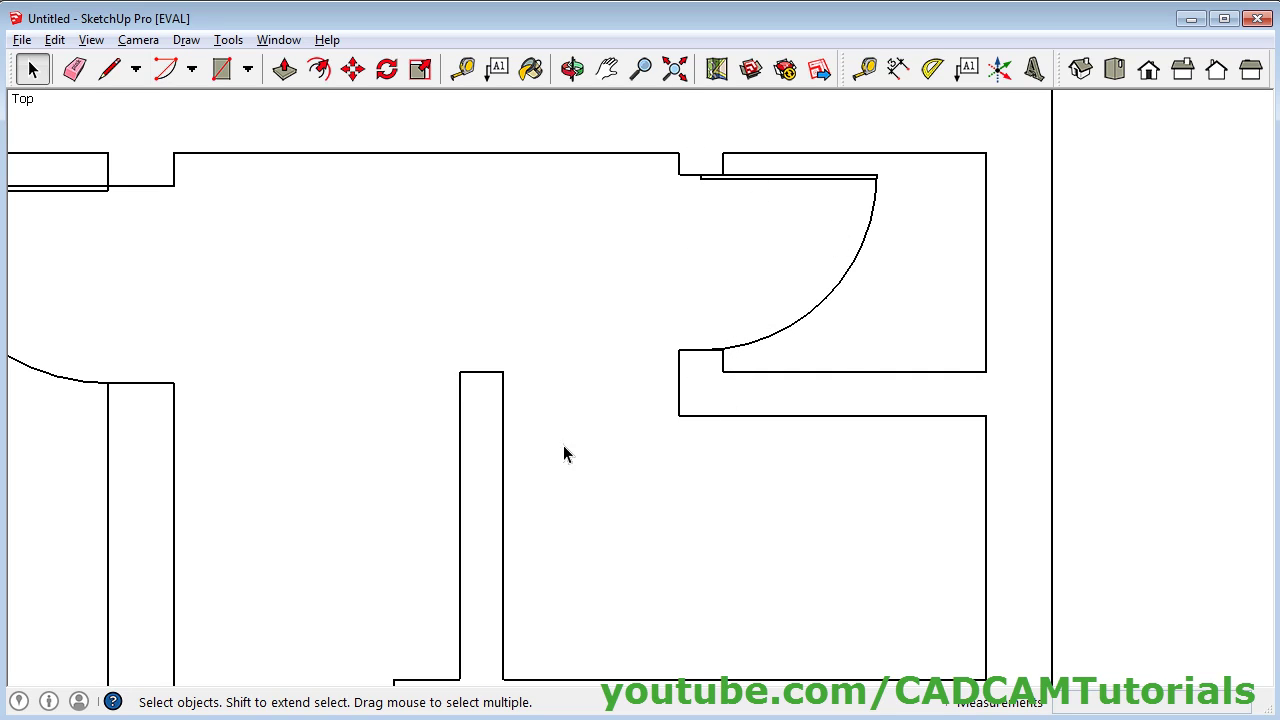
Step: Paste a copy of the fitted door symbol into the lower room
{"action": "left_click", "coordinate": [780, 180]}
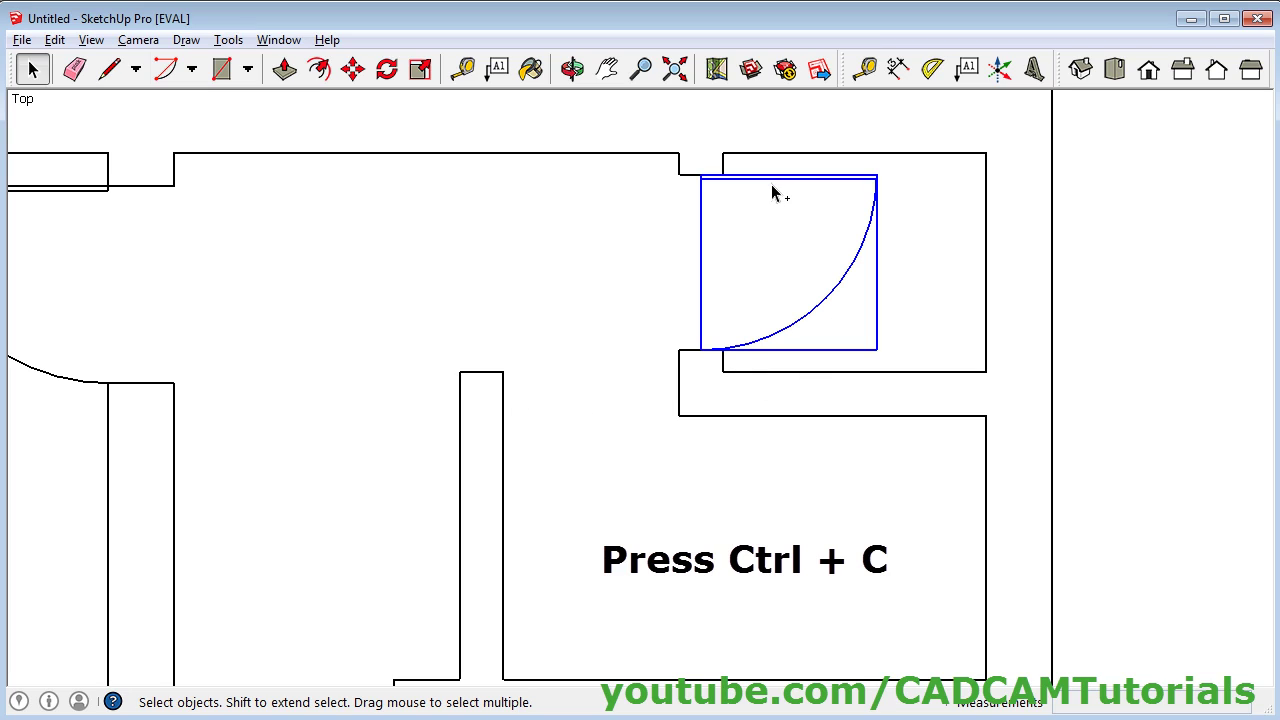
{"action": "left_click", "coordinate": [475, 278]}
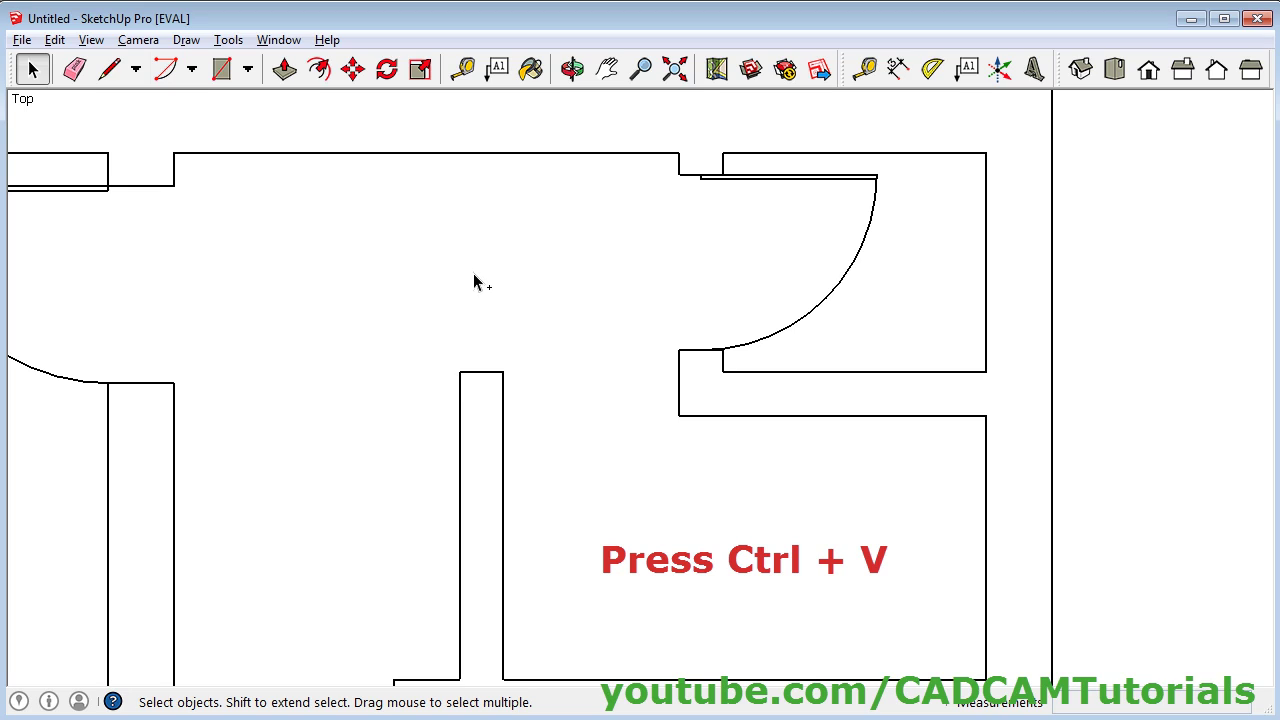
{"action": "key", "text": "ctrl+v"}
{"action": "left_click", "coordinate": [557, 618]}
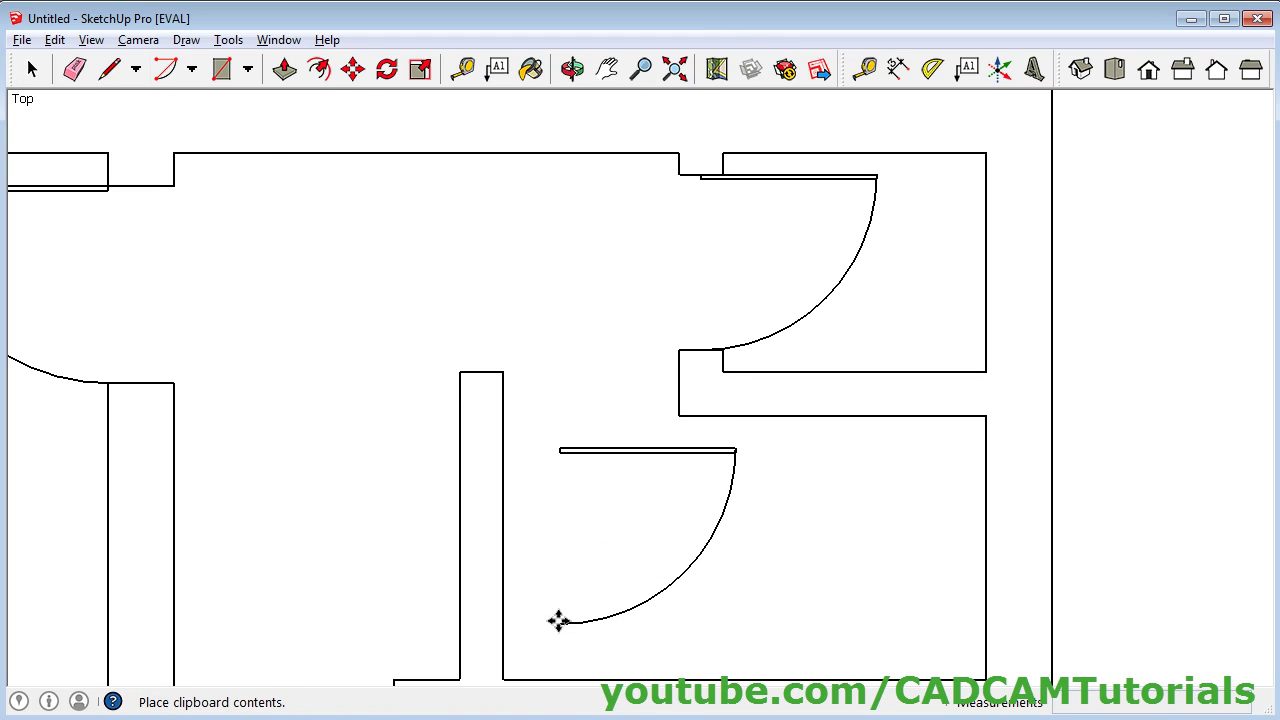
{"action": "key", "text": "m"}
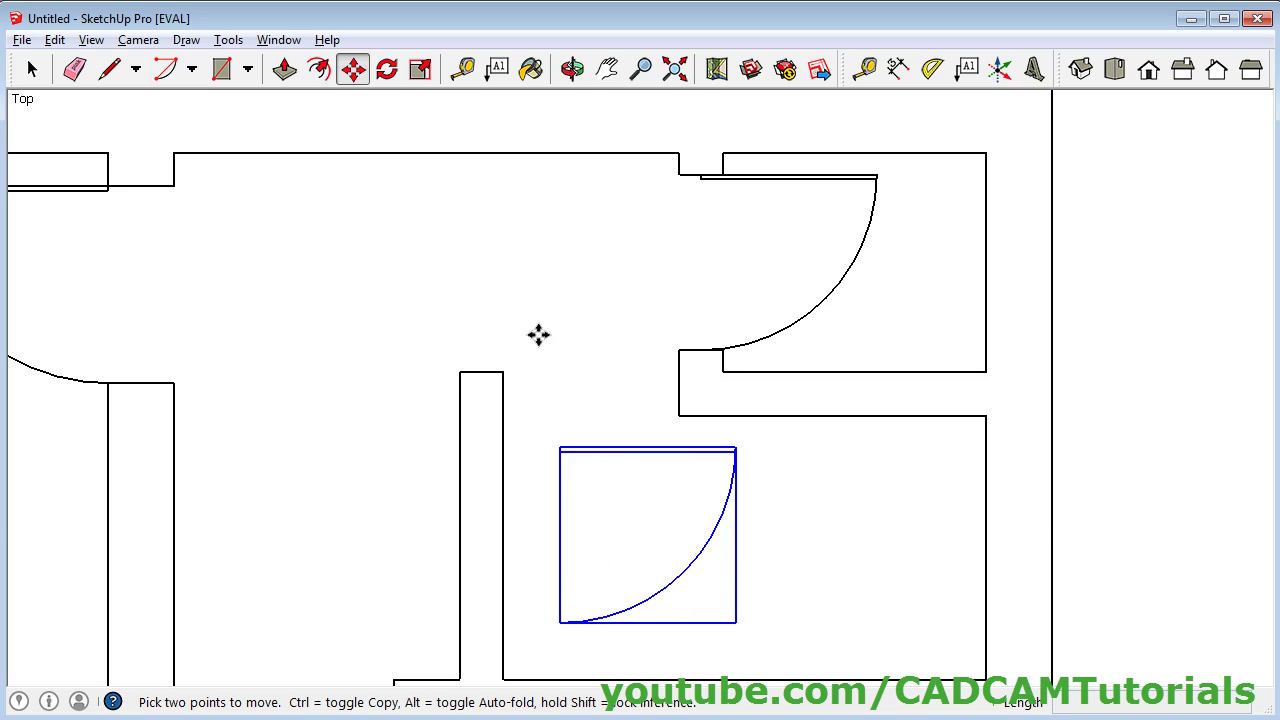
Step: Rotate the door copy 90 degrees about its top-left corner
{"action": "left_click", "coordinate": [391, 80]}
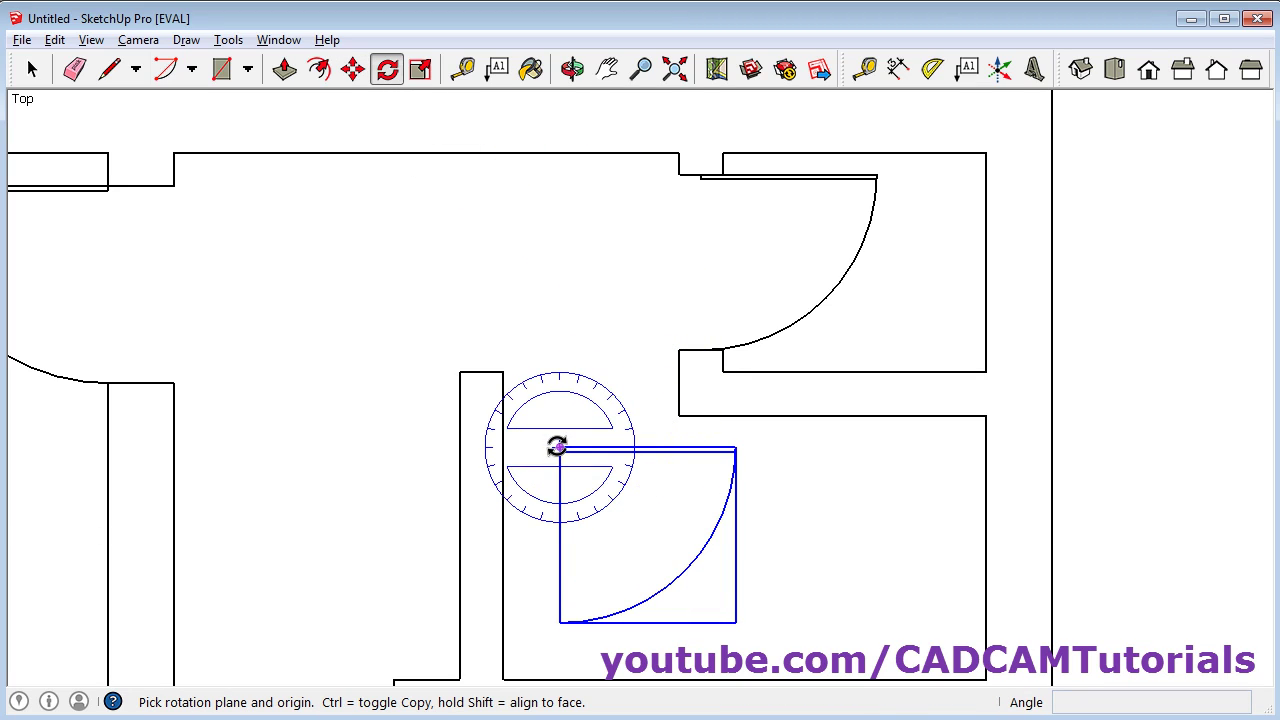
{"action": "left_click", "coordinate": [559, 447]}
{"action": "left_click", "coordinate": [737, 447]}
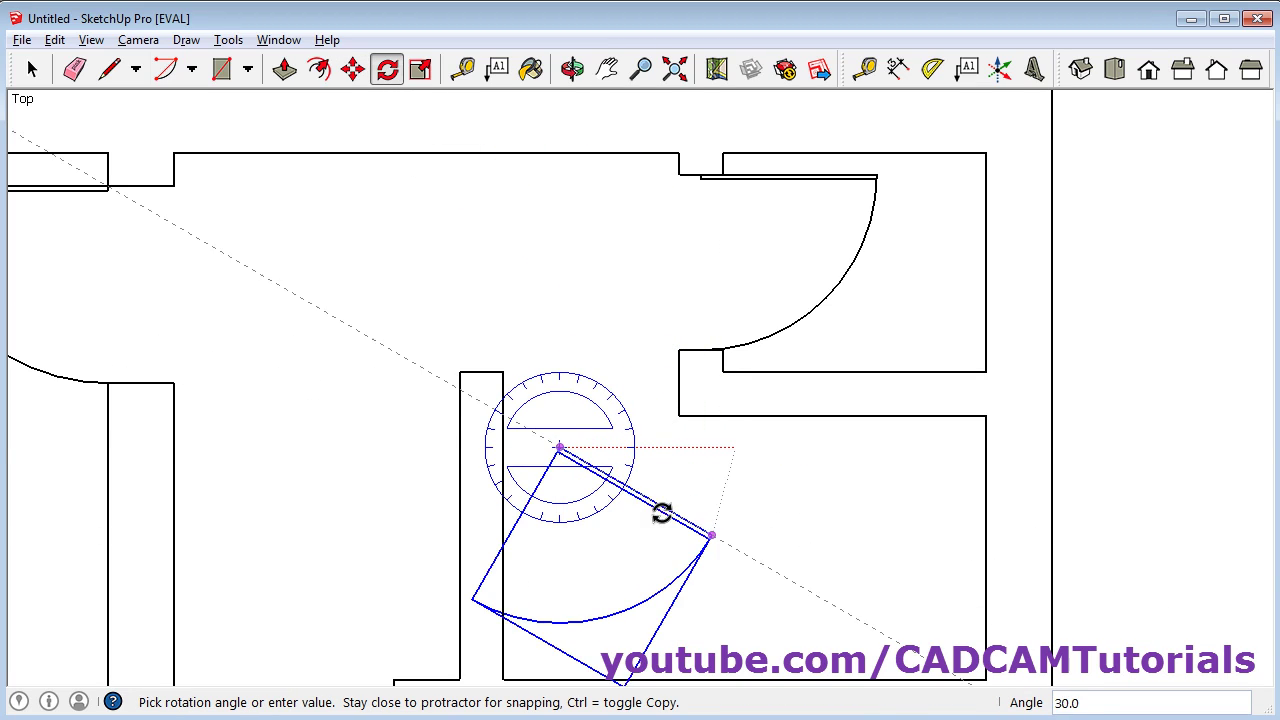
{"action": "left_click", "coordinate": [552, 572]}
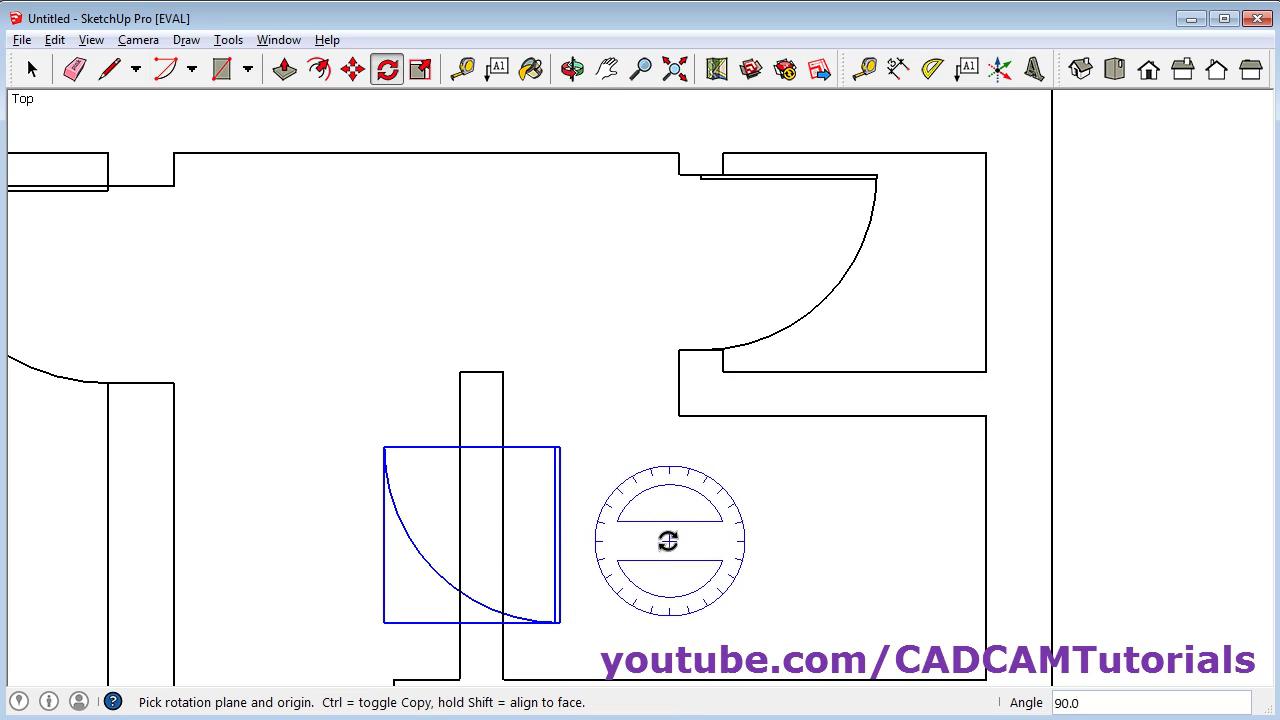
Step: Flip the rotated door copy along its green axis
{"action": "right_click", "coordinate": [555, 504]}
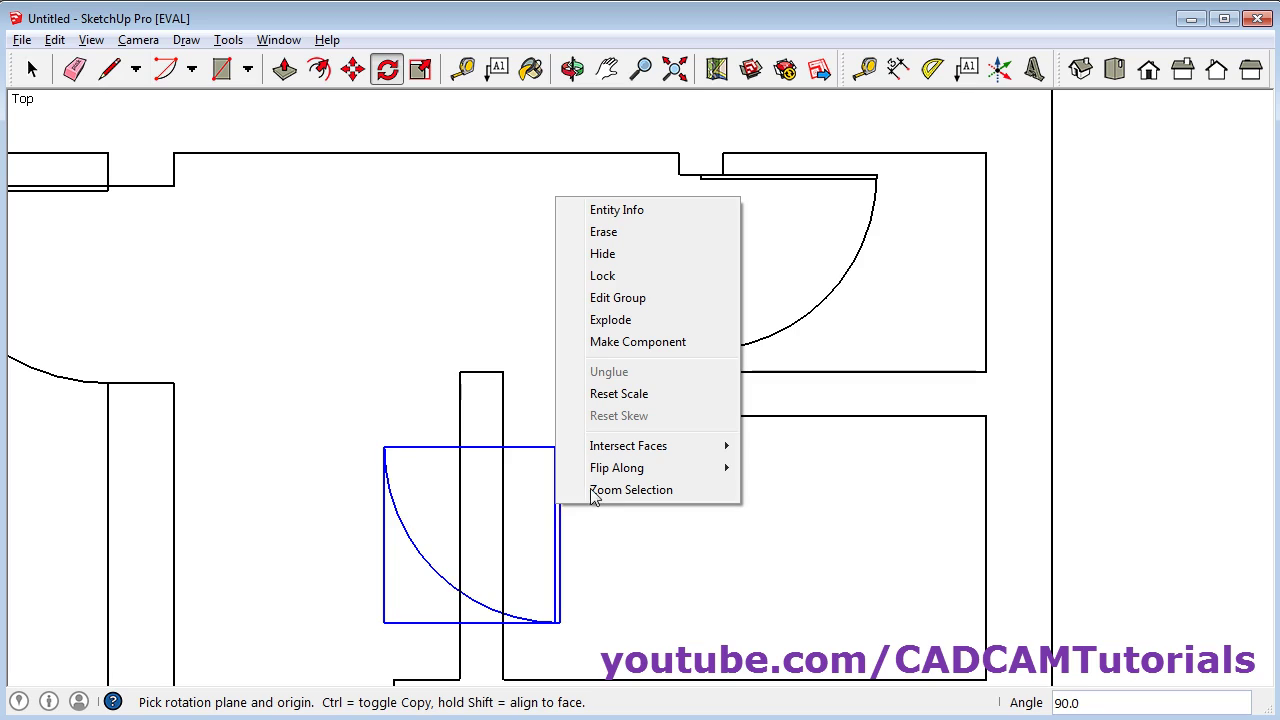
{"action": "mouse_move", "coordinate": [623, 477]}
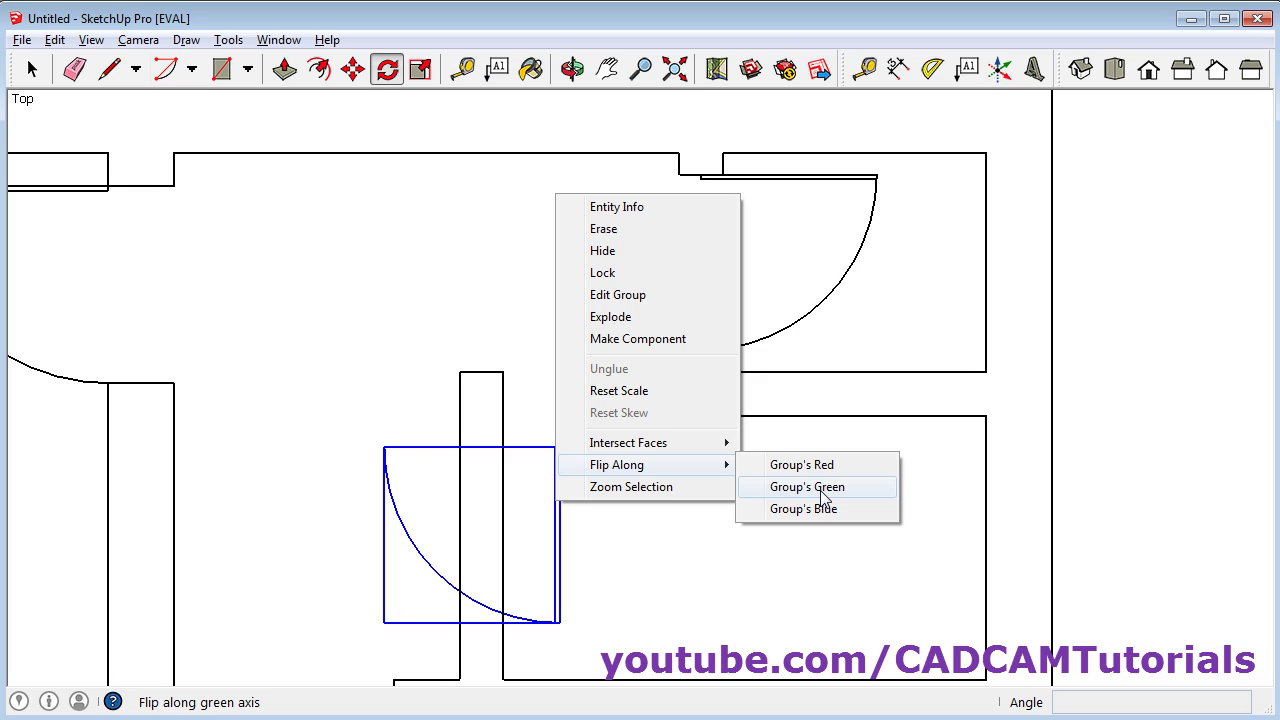
{"action": "left_click", "coordinate": [807, 487]}
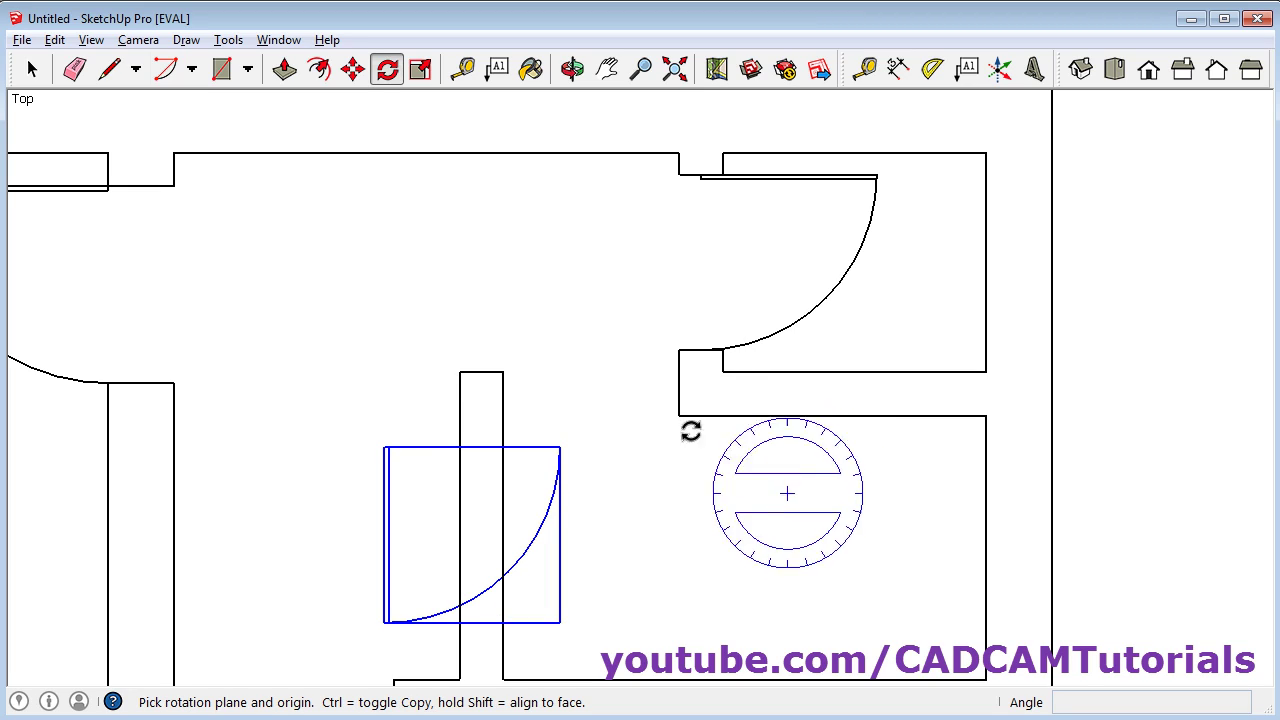
Step: Snap the flipped door copy's corner onto the doorway wall corner on the central wall
{"action": "left_click", "coordinate": [353, 69]}
{"action": "left_click", "coordinate": [384, 447]}
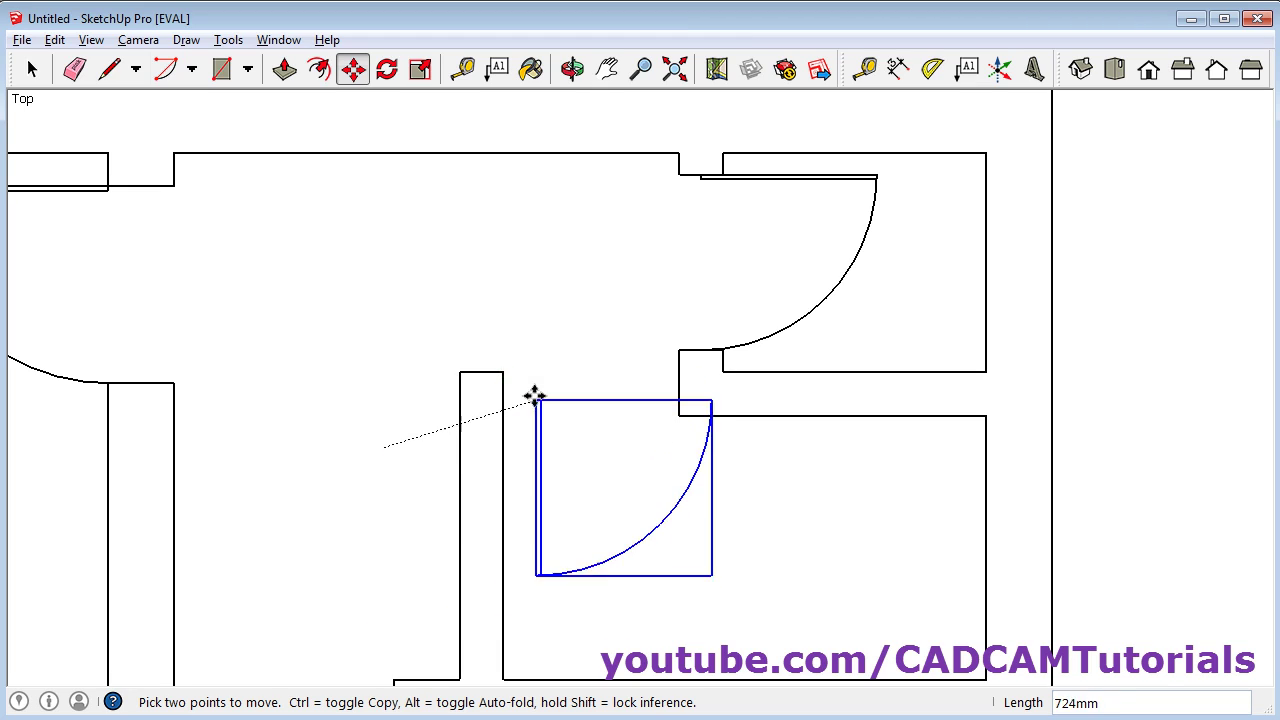
{"action": "scroll", "coordinate": [528, 392], "scroll_direction": "up", "scroll_amount": 3}
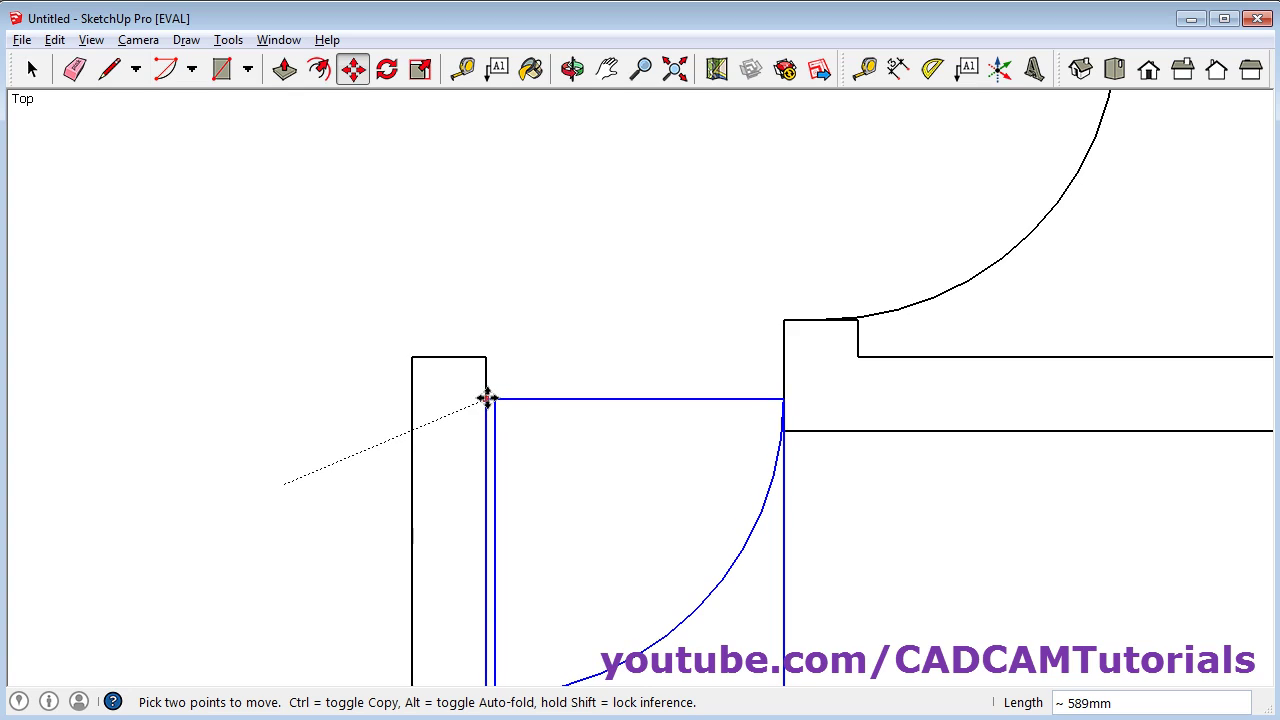
{"action": "left_click", "coordinate": [487, 397]}
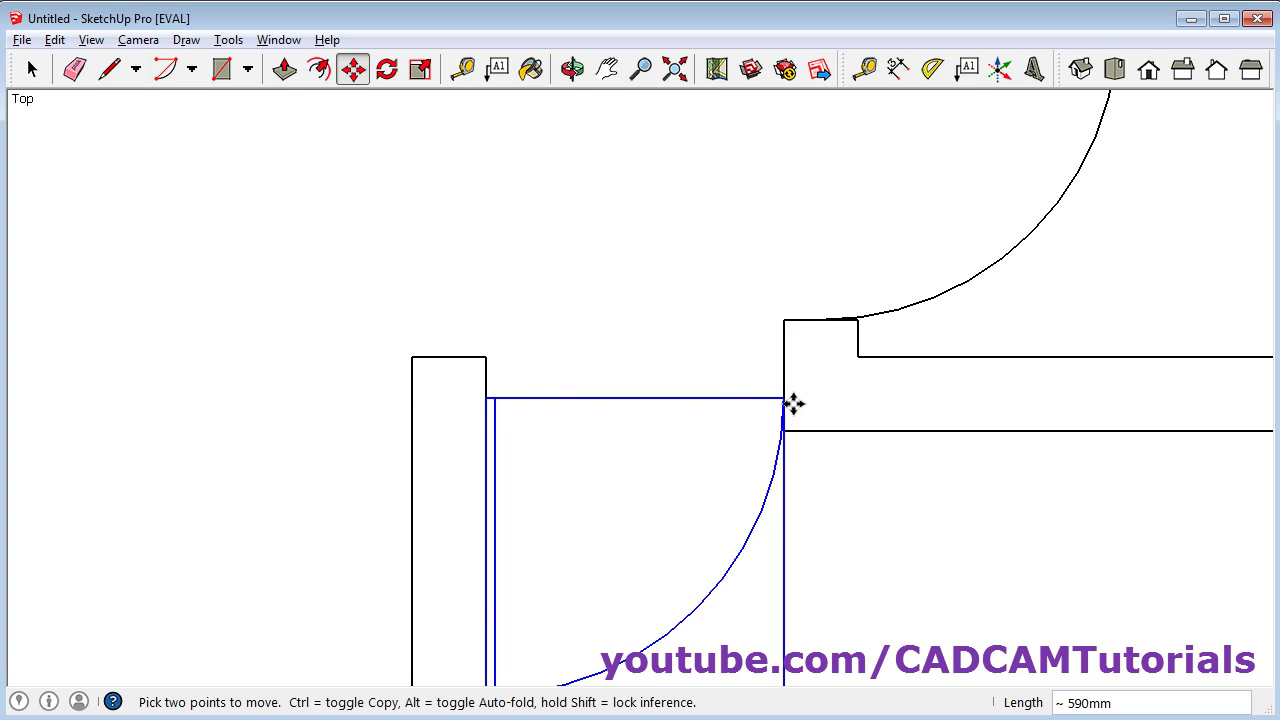
{"action": "scroll", "coordinate": [791, 400], "scroll_direction": "up", "scroll_amount": 1}
{"action": "left_click", "coordinate": [32, 68]}
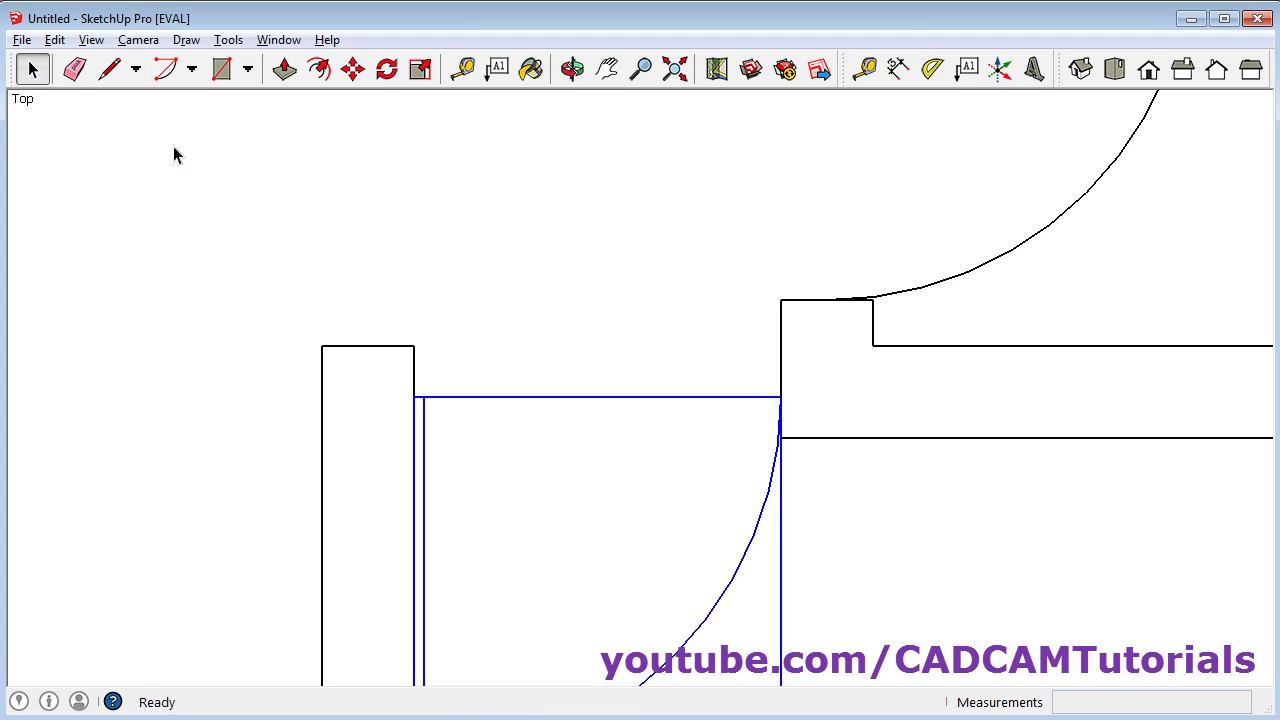
{"action": "left_click", "coordinate": [656, 390]}
Step: Zoom to the model extents so all six doorways with their door leaves and swing arcs are visible
{"action": "left_click", "coordinate": [674, 68]}
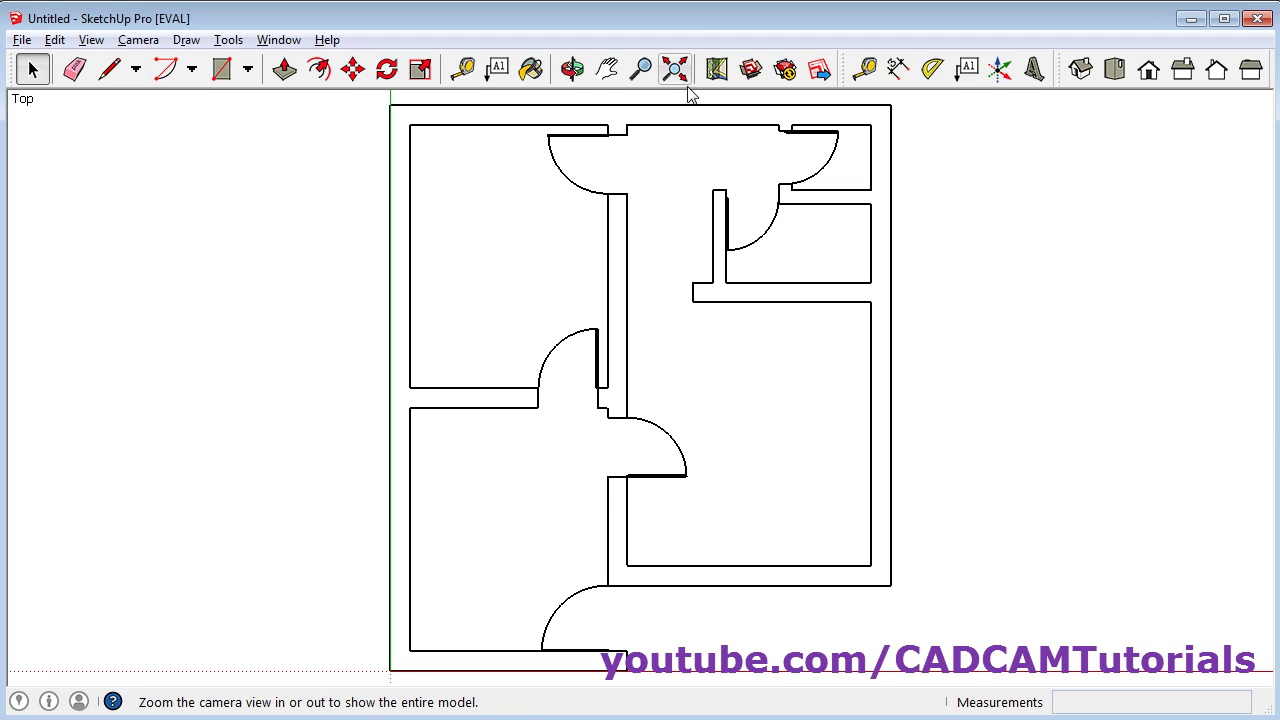